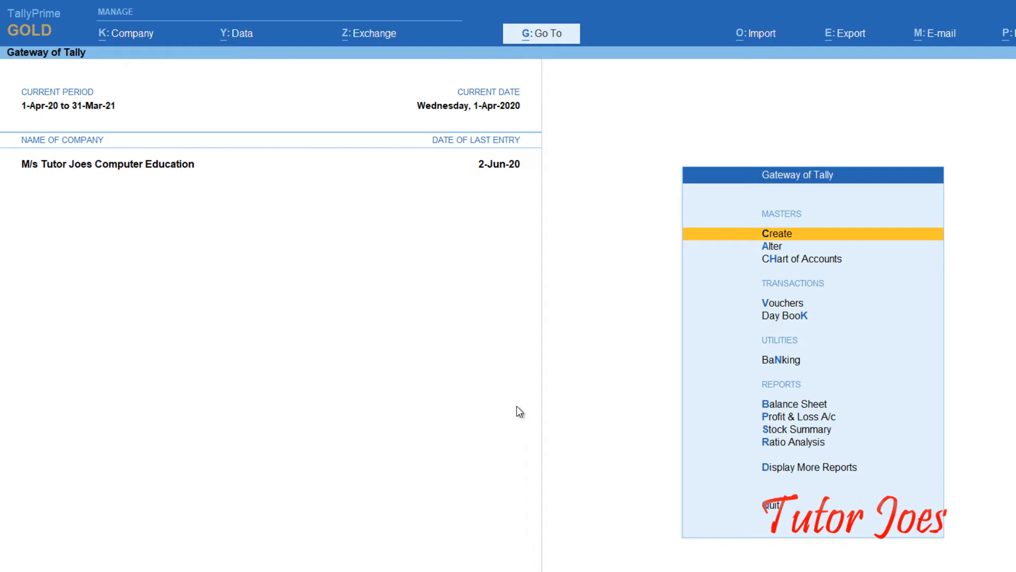
Step: Start a new company named Joes Import & Exports Ltd, keeping the same mailing name
left_click(135, 29)
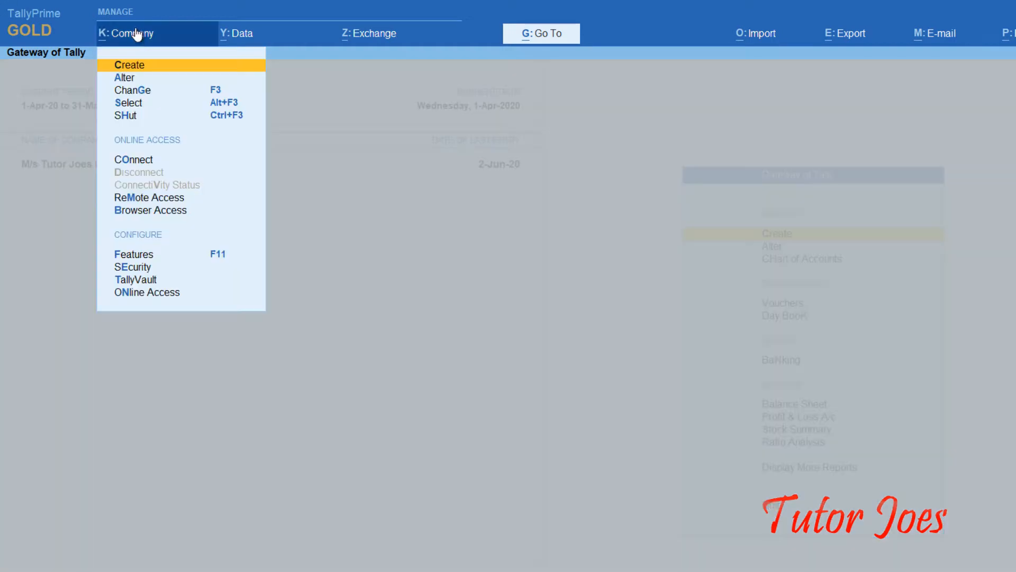
left_click(122, 65)
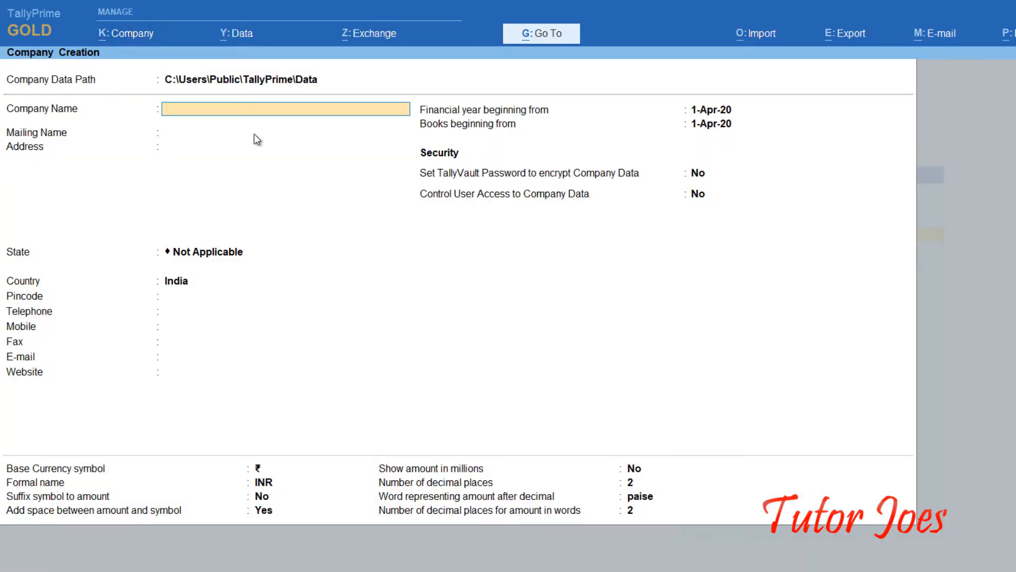
type("Joes Import & Export")
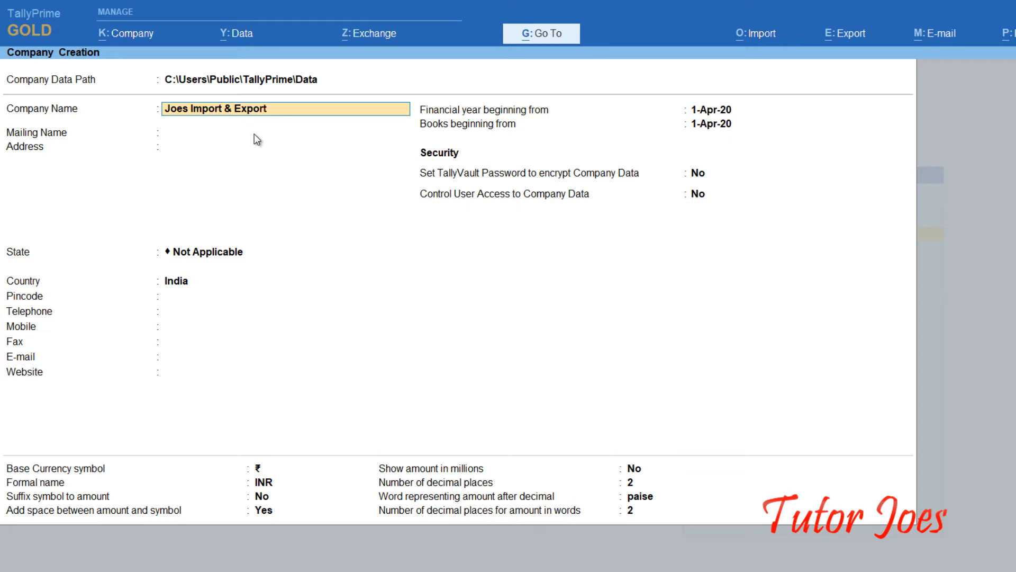
type("s Ltd")
key("Return")
key("Return")
key("Return")
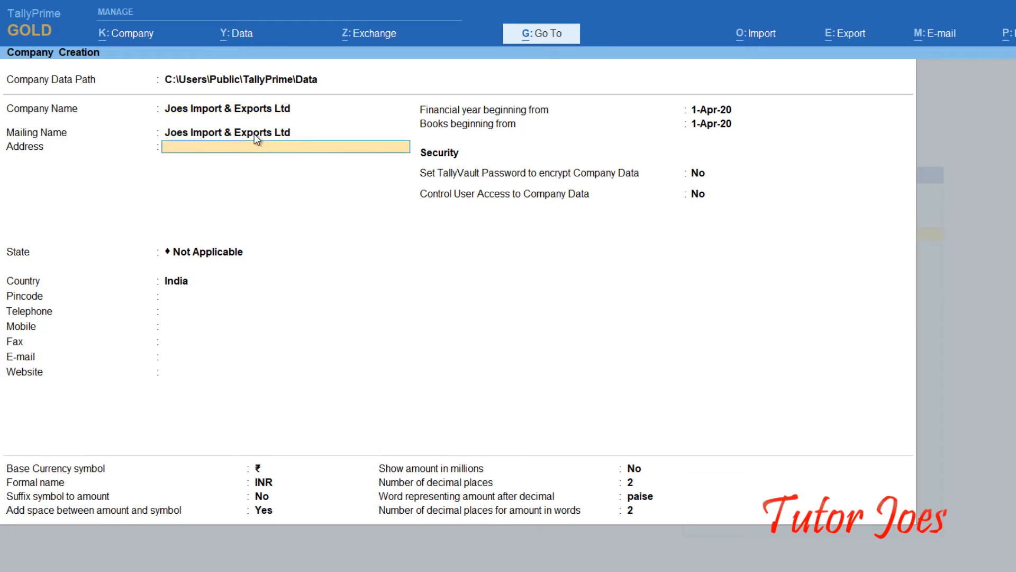
Step: Set the company's state to Tamil Nadu, leave the address and contact fields blank, and save the company
type("Ta")
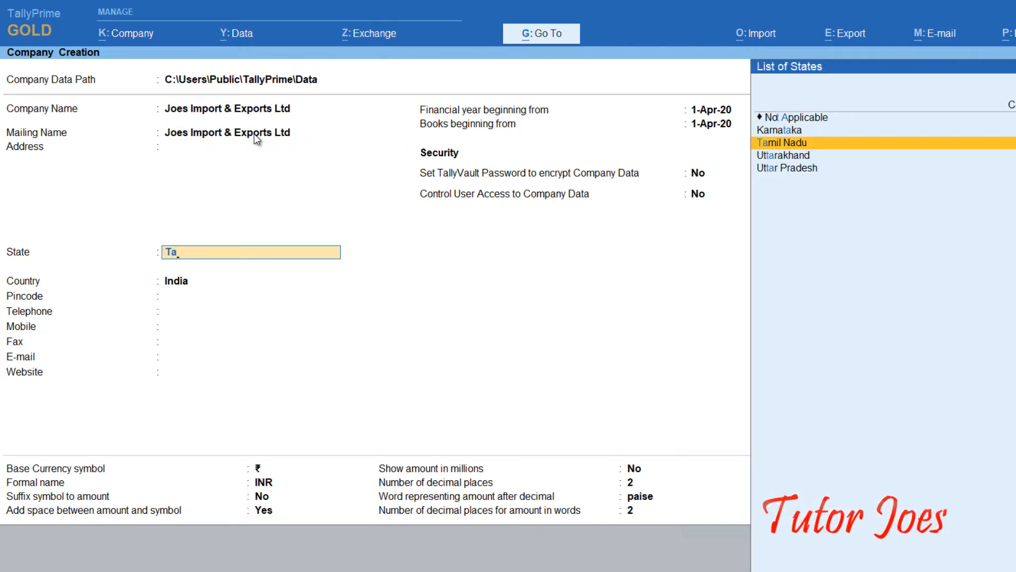
key("Return")
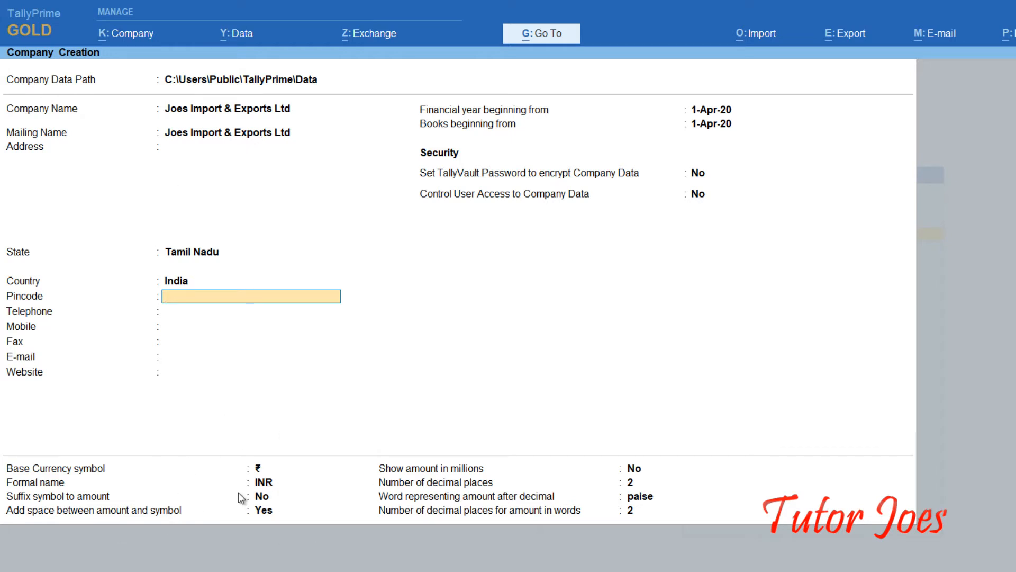
key("Return")
key("Return")
key("Return")
key("Return")
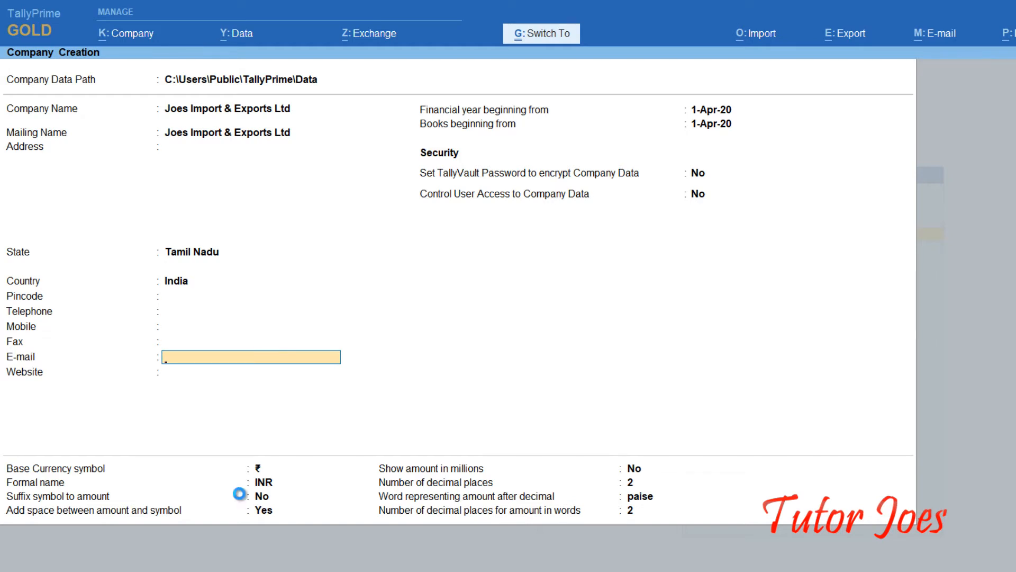
key("ctrl+a")
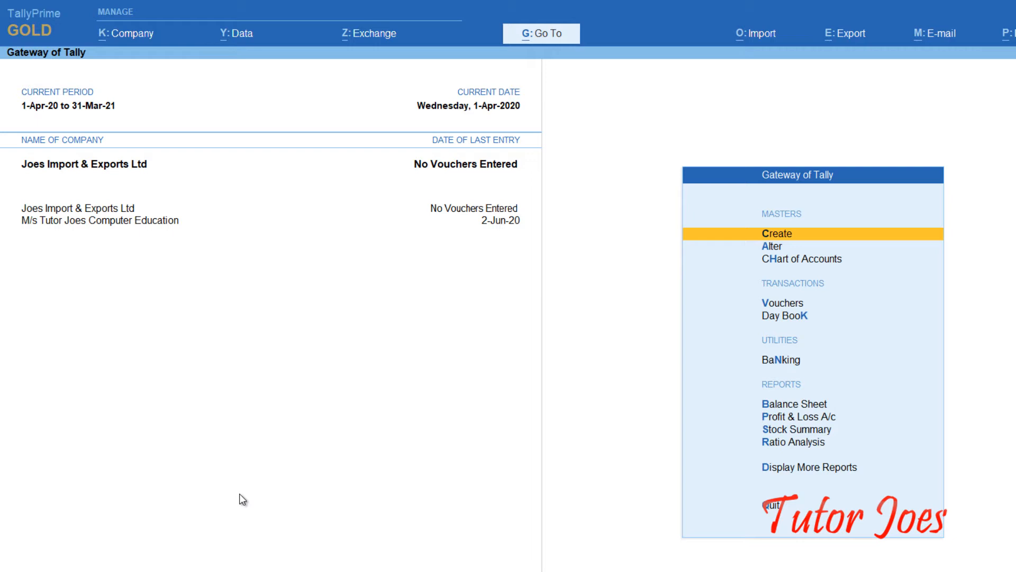
Step: Start a new currency master with symbol $ and formal name Dollars
key("Return")
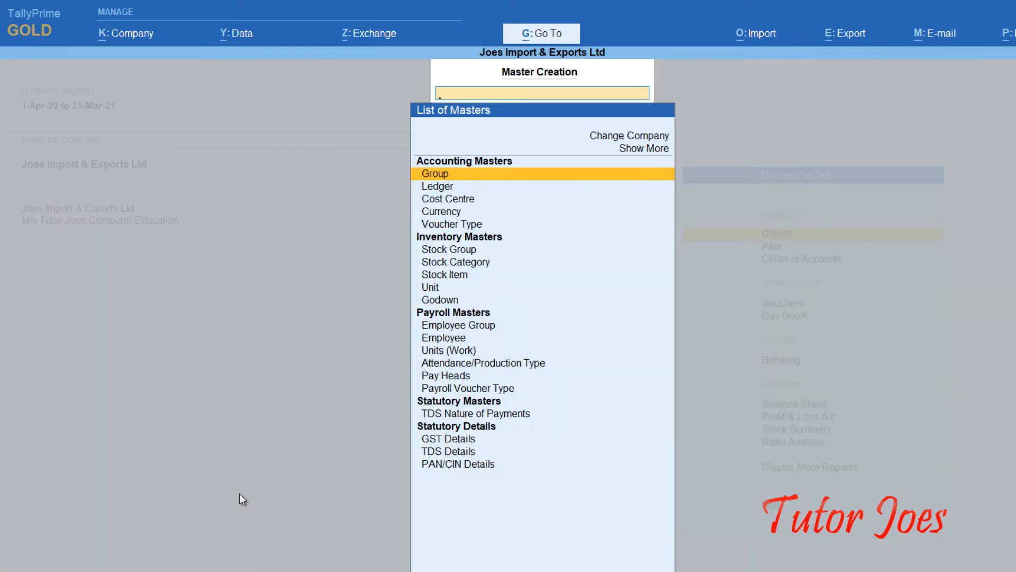
key("Down")
key("Down")
key("Down")
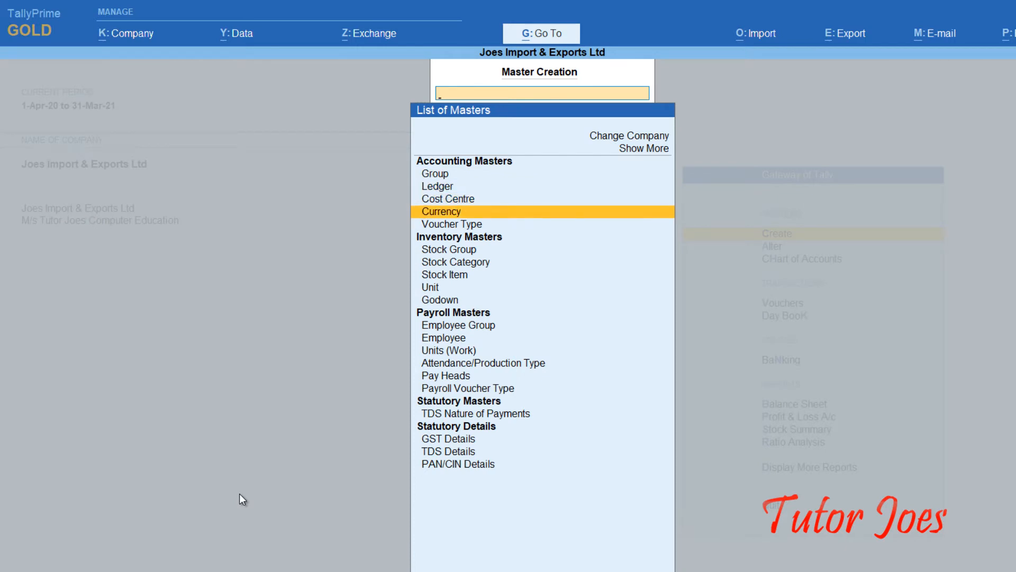
key("Return")
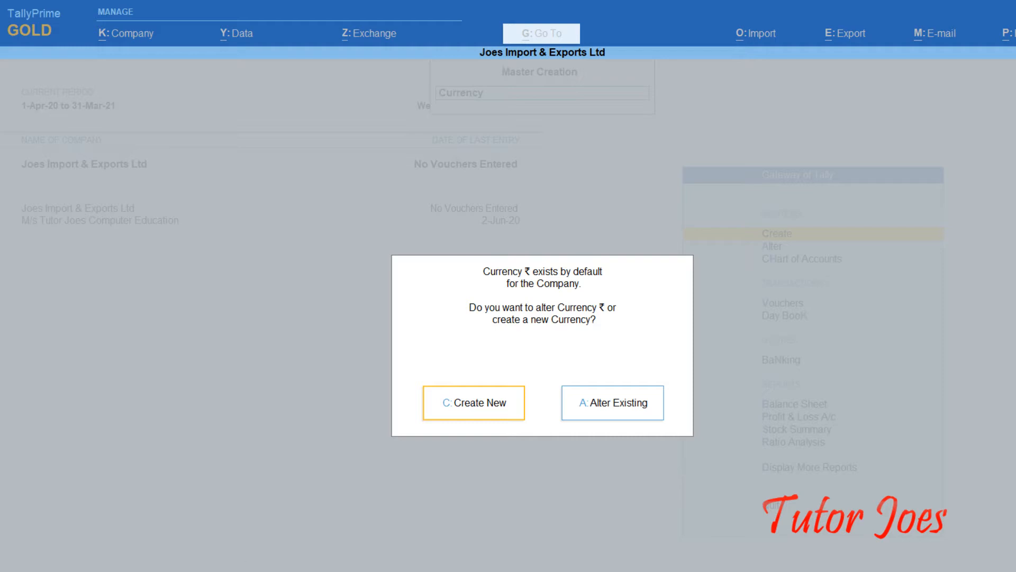
left_click(482, 404)
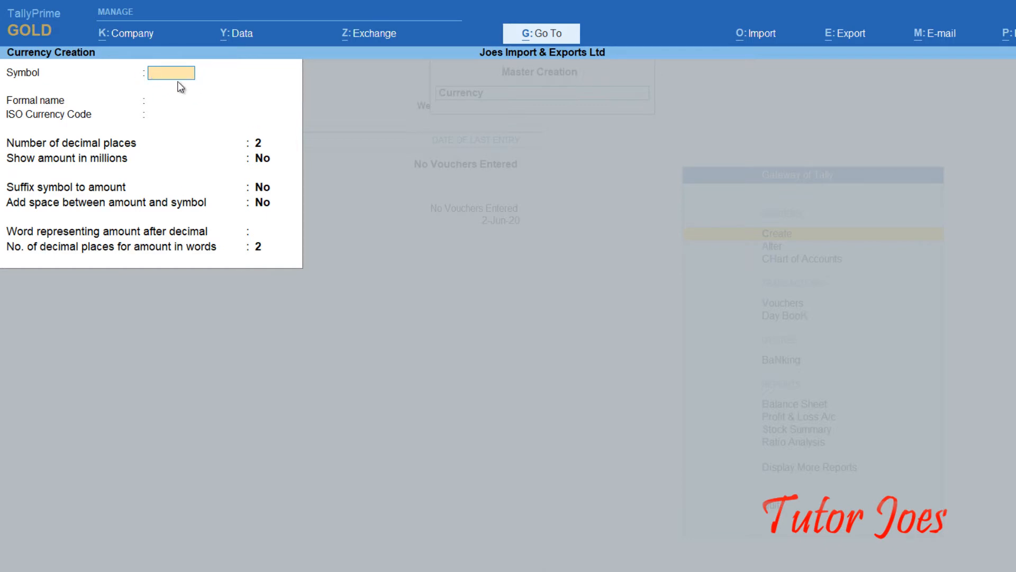
type("$")
key("Return")
type("Dollat")
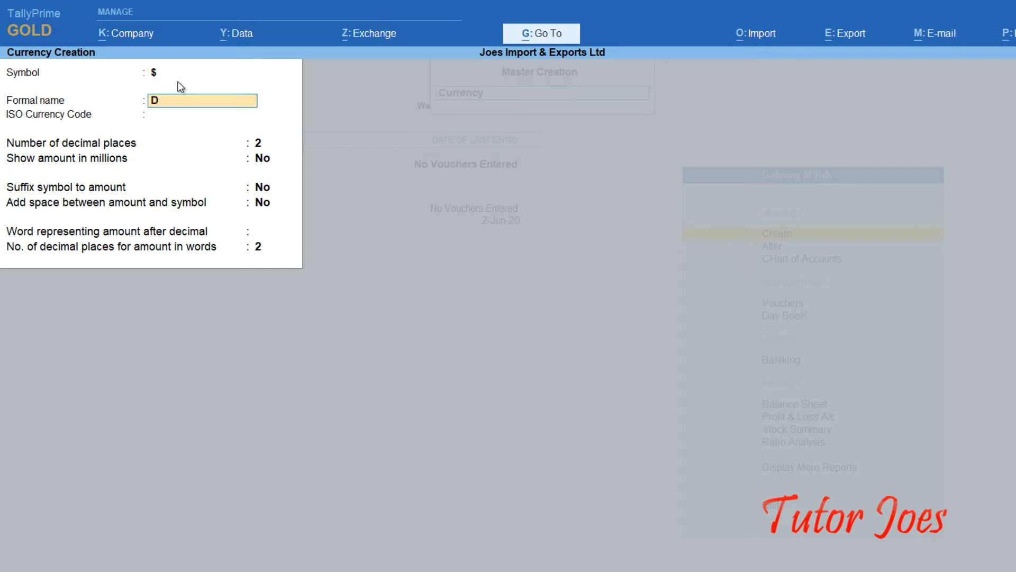
key("BackSpace")
key("BackSpace")
type("rs")
key("Return")
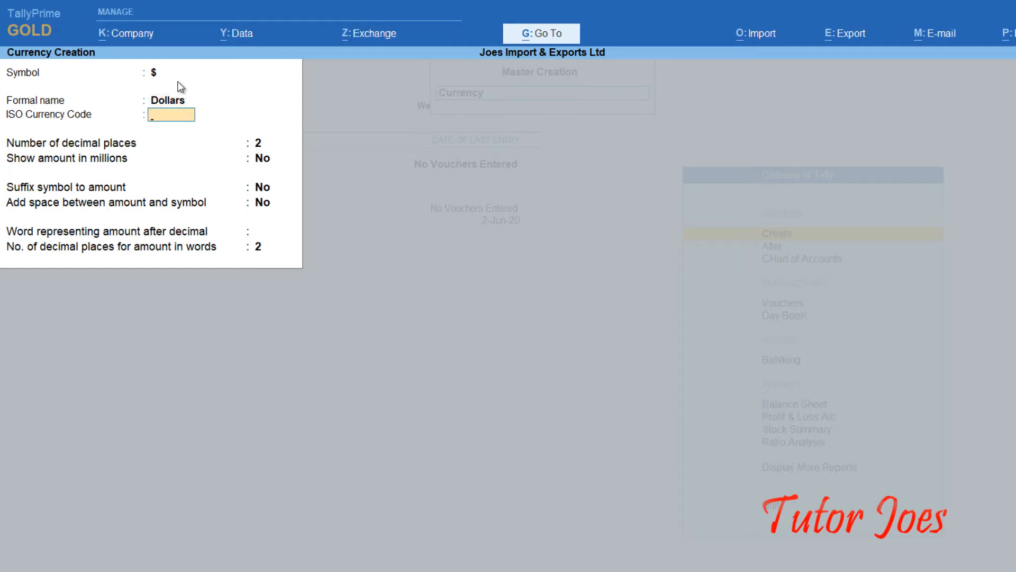
Step: Save the Dollars currency with a blank ISO code, default number formatting and no word for the decimal amount
key("Return")
key("Return")
key("Return")
key("Return")
key("Return")
key("Return")
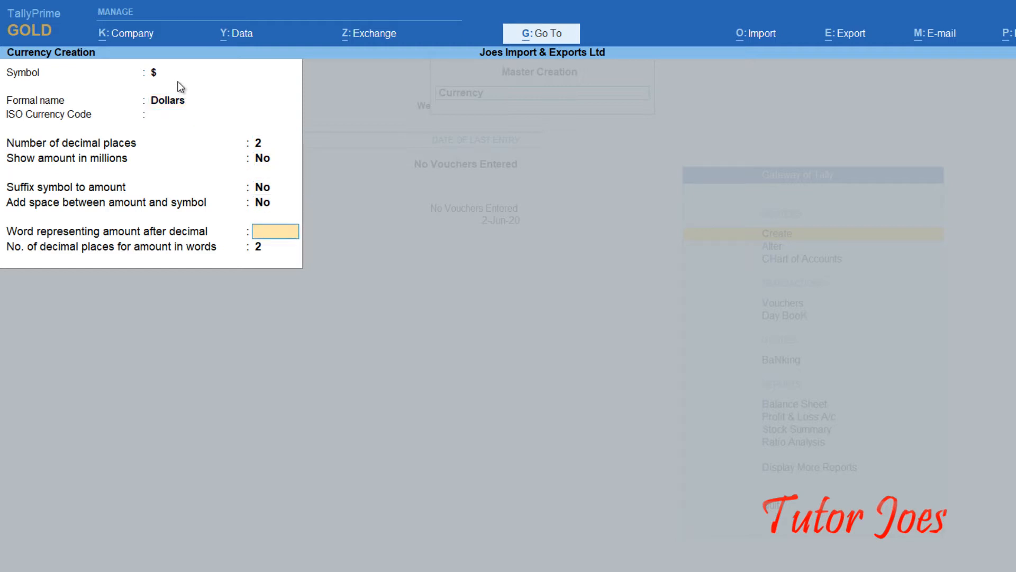
key("Return")
key("Return")
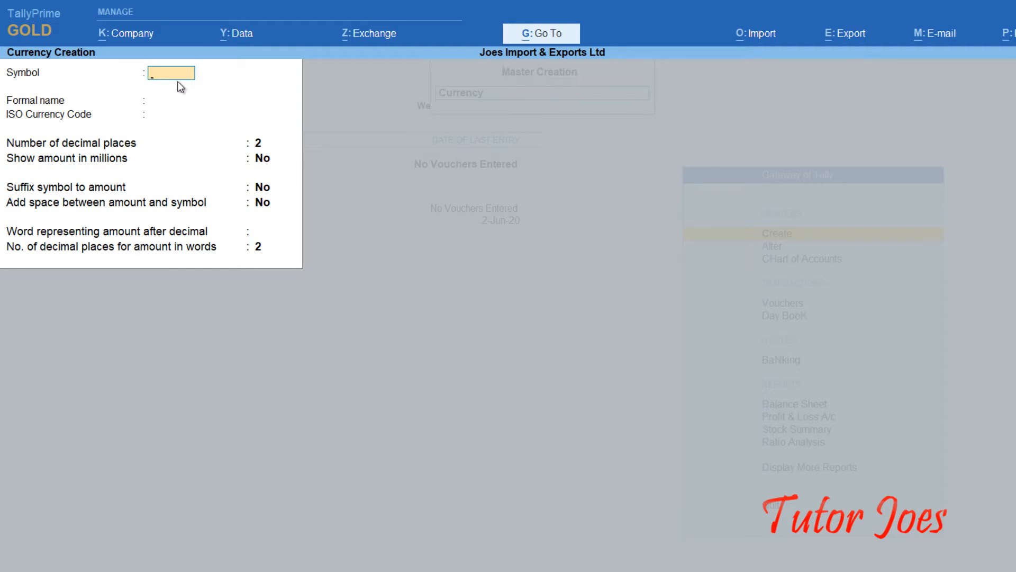
Step: Create a second currency with symbol €, formal name Euro and default formatting, and leave currency creation
type("€")
key("Return")
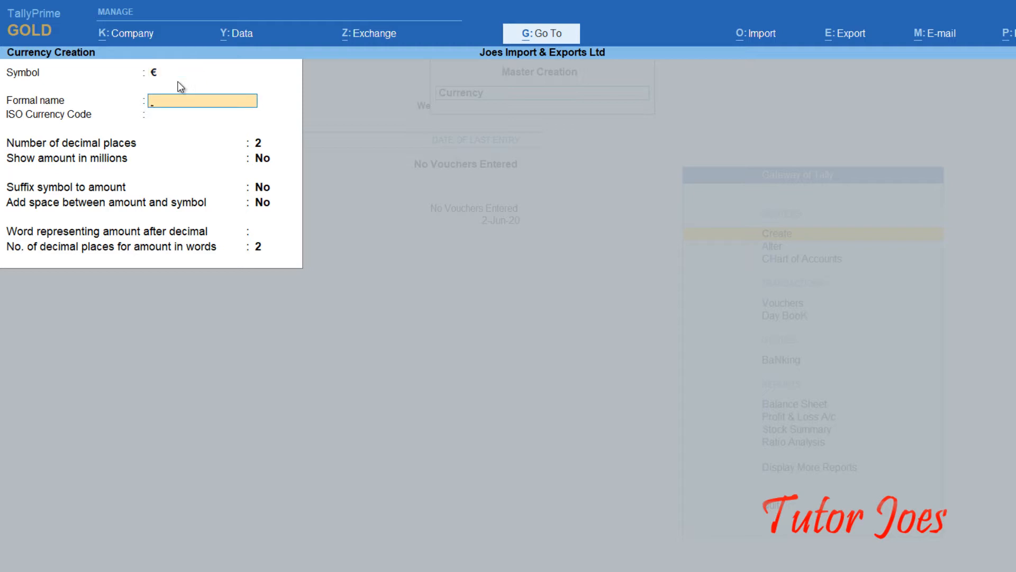
type("Euro")
key("Return")
key("Return")
key("Return")
key("Return")
key("Return")
key("Return")
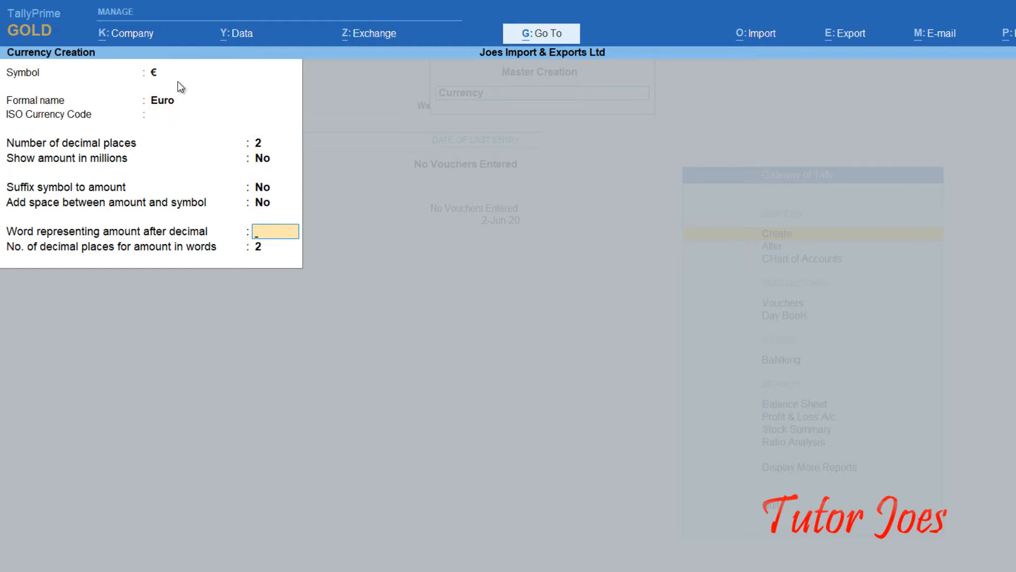
key("Return")
key("Return")
key("Return")
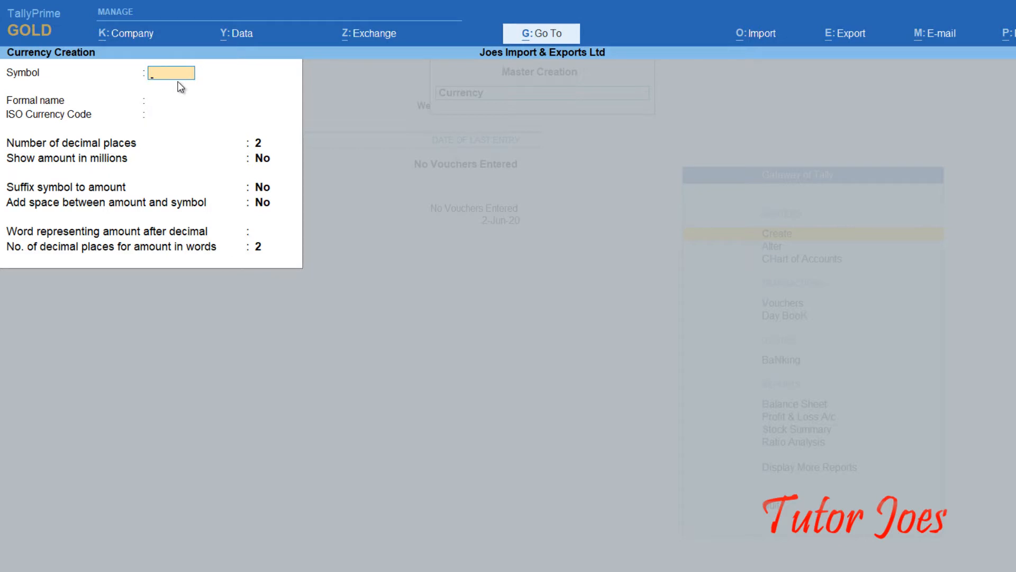
key("Escape")
key("Return")
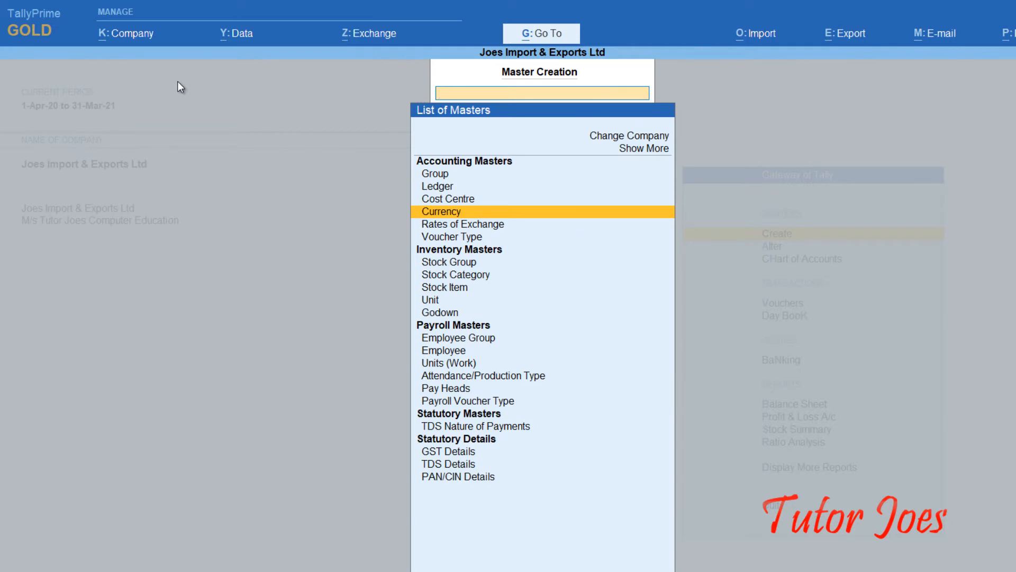
key("Escape")
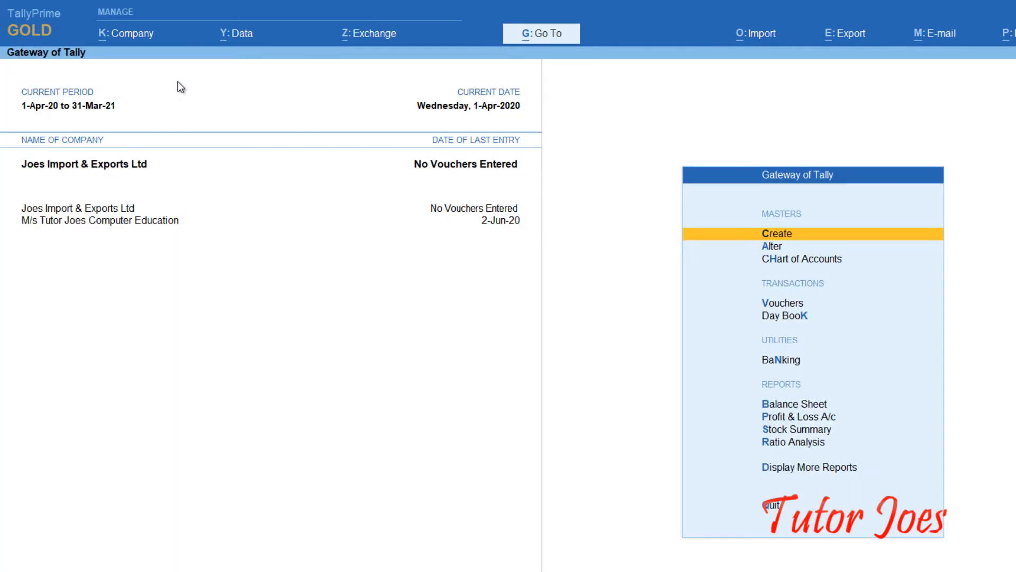
Step: Review the company's list of currencies in master alteration
key("Down")
key("Return")
key("Down")
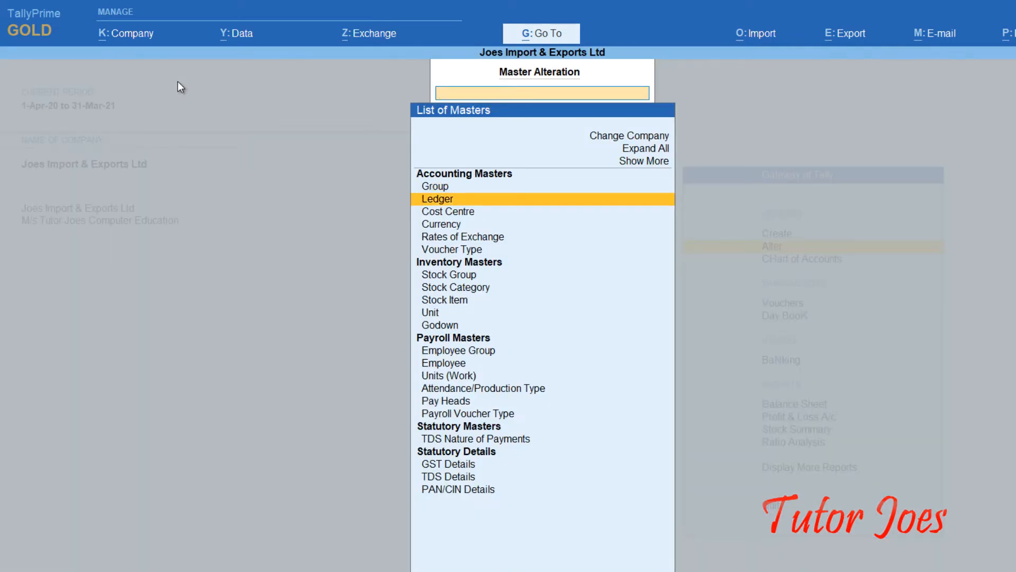
key("Down")
key("Down")
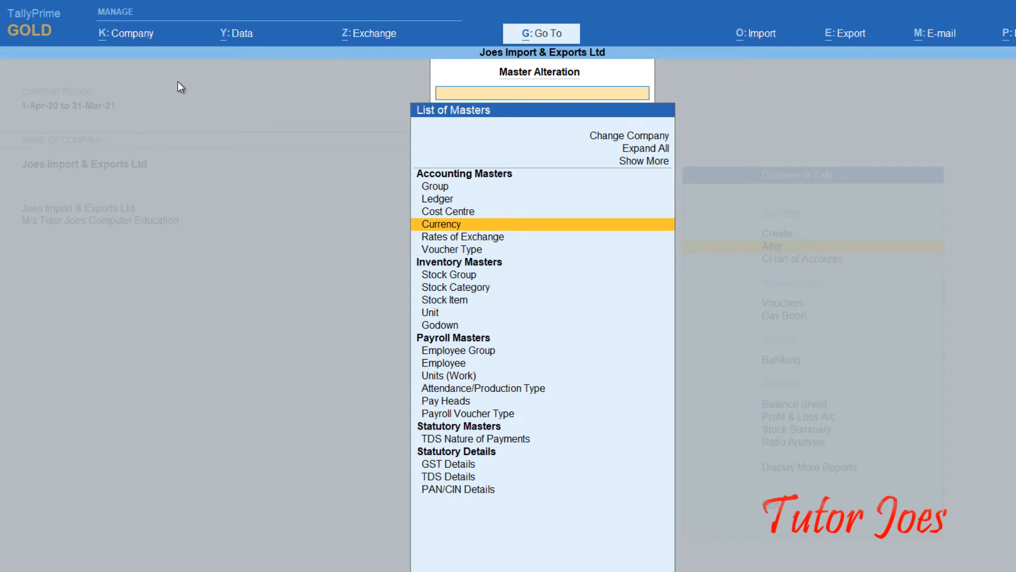
key("Return")
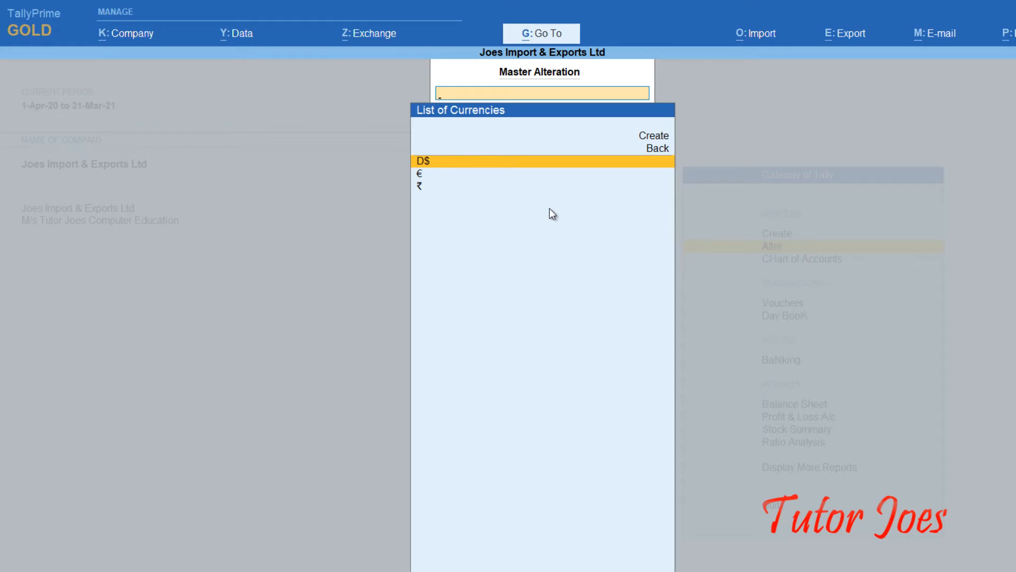
key("Escape")
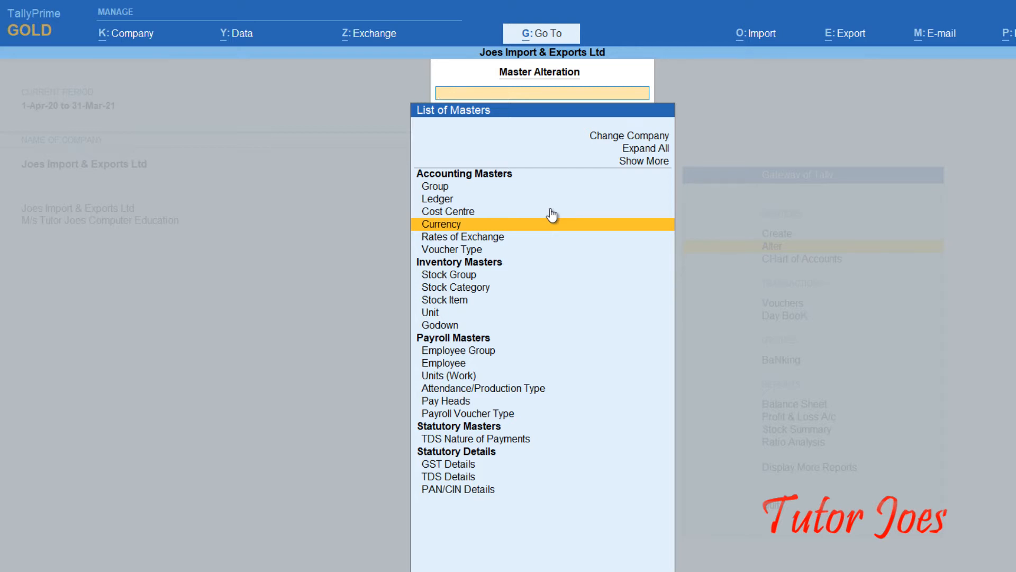
Step: In the rates of exchange for 1-Apr-20, set the Dollars standard rate to ₹ 72.91
key("Down")
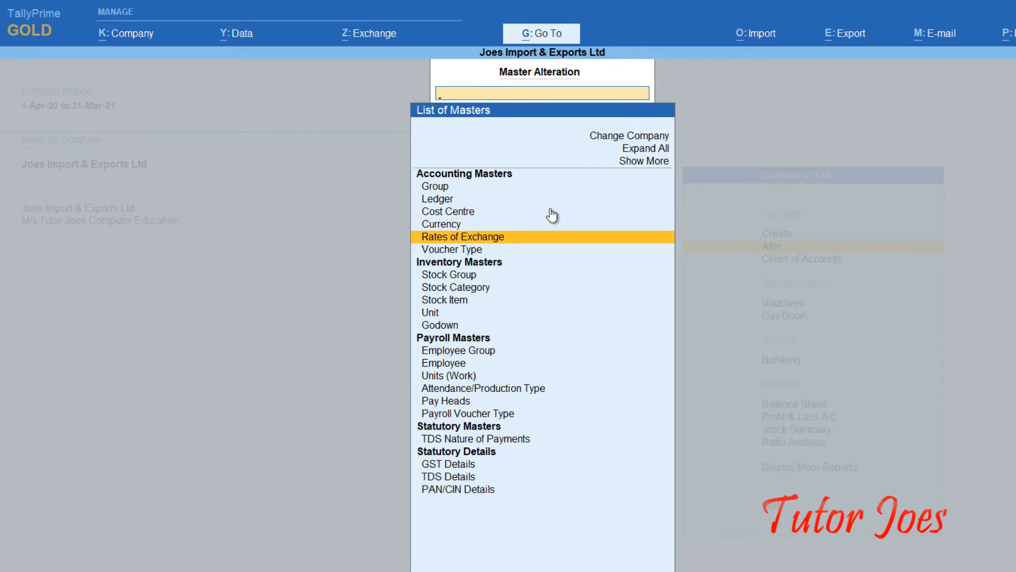
key("Return")
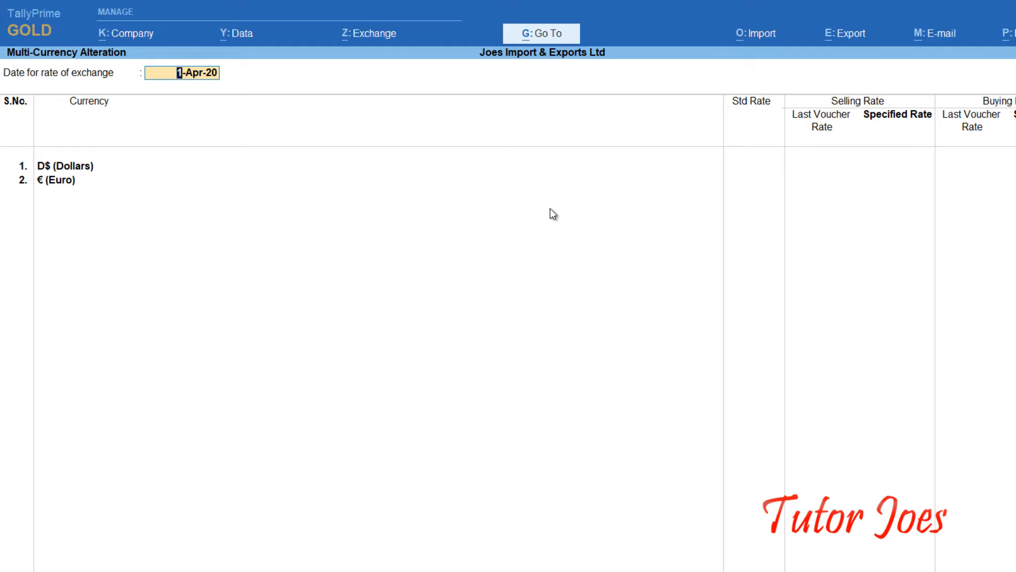
key("Return")
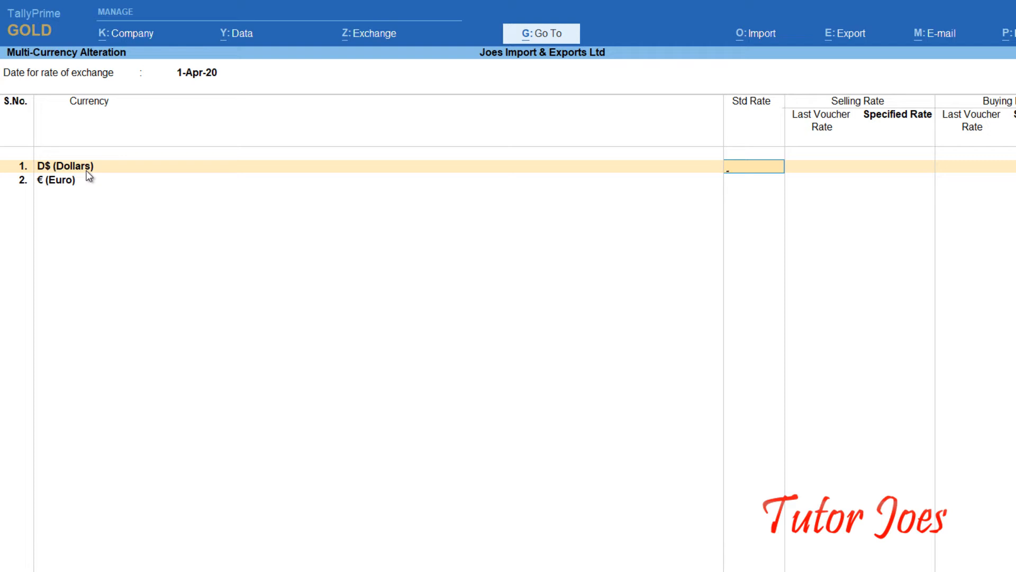
type("72.91")
key("Return")
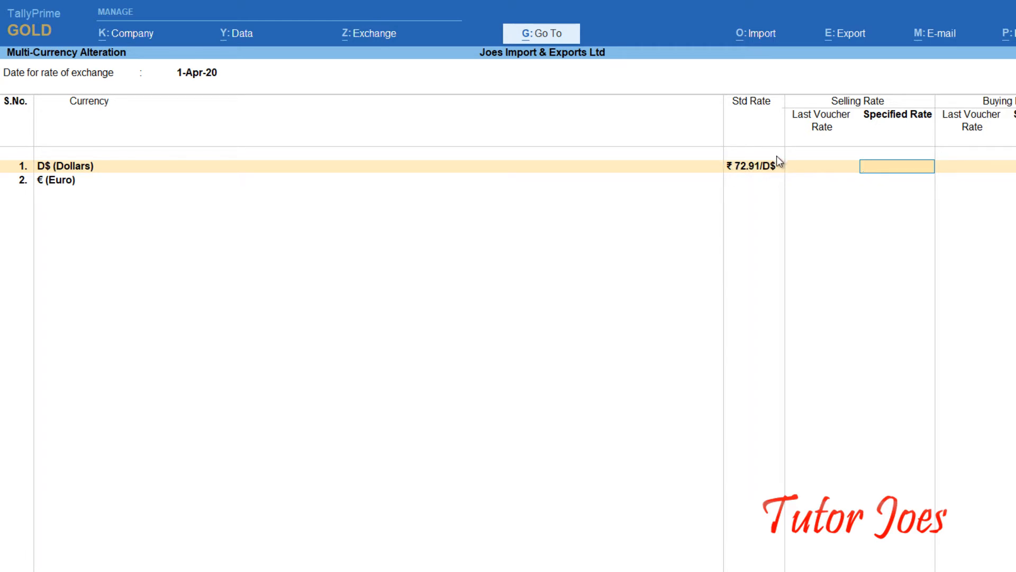
key("Return")
key("Return")
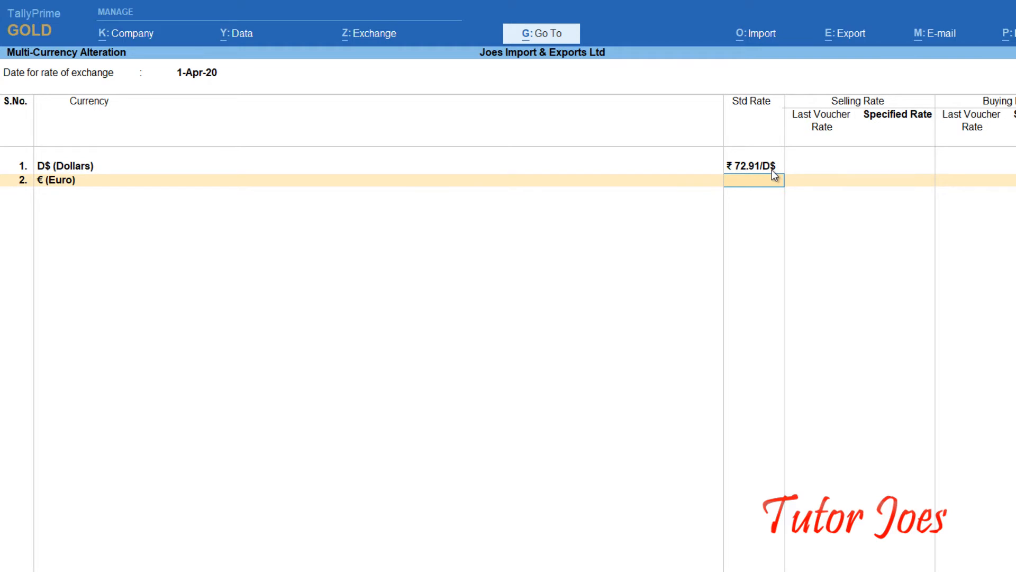
Step: Set the Euro standard rate to ₹ 88 and save the rates of exchange
type("88")
key("Return")
key("ctrl+a")
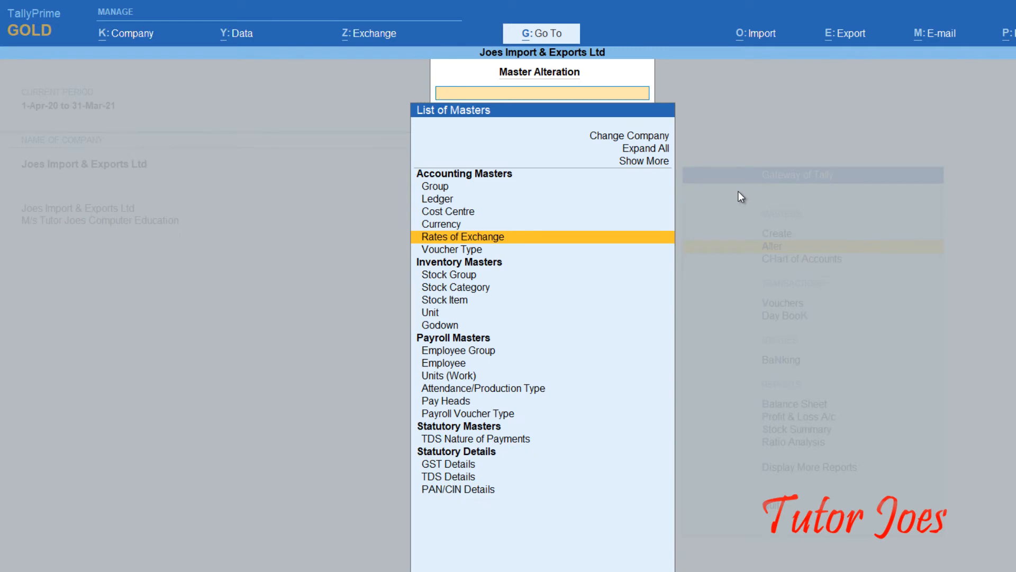
key("Escape")
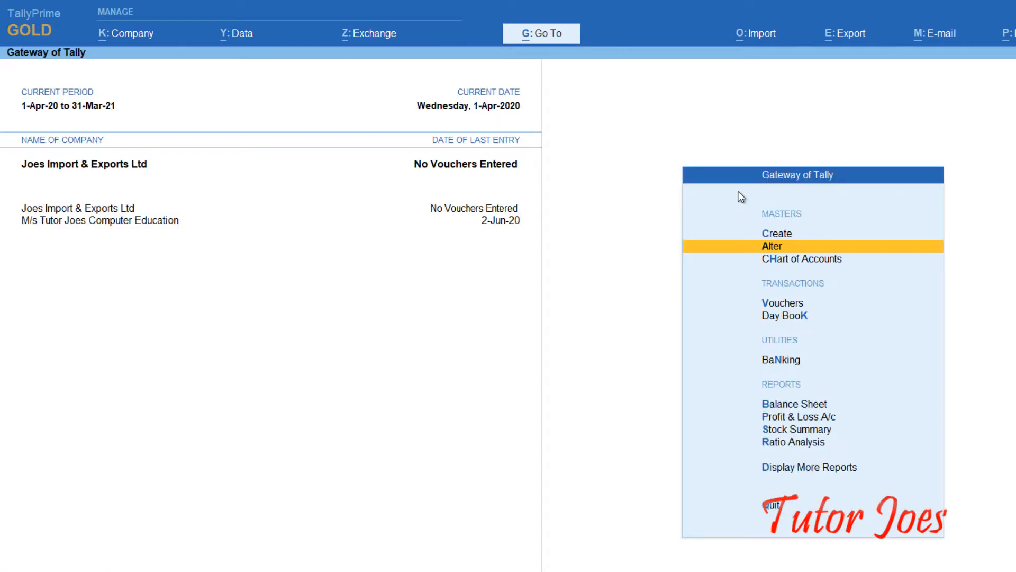
Step: Open a new purchase voucher and leave the supplier invoice number and date blank
key("Down")
key("Down")
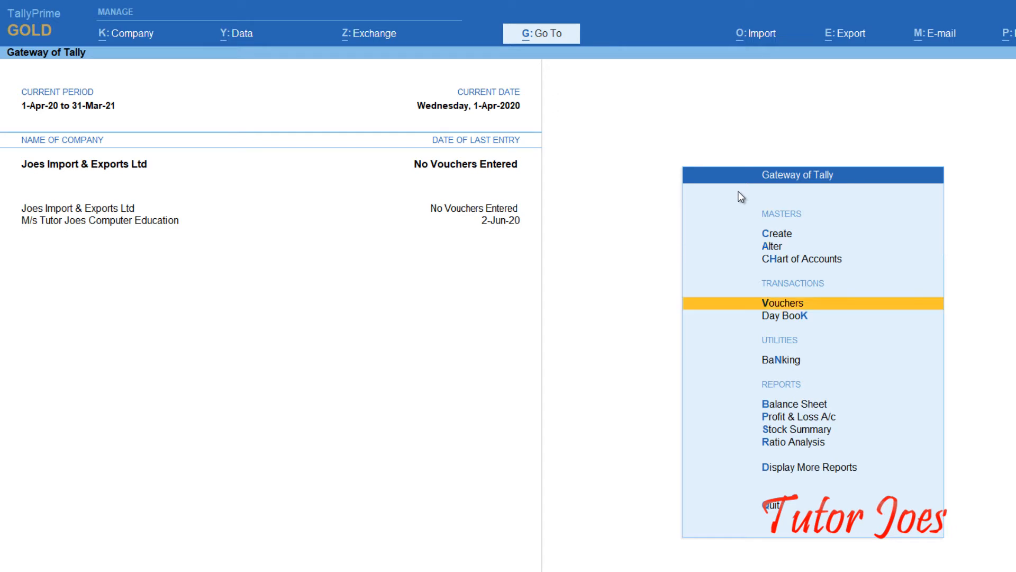
key("Return")
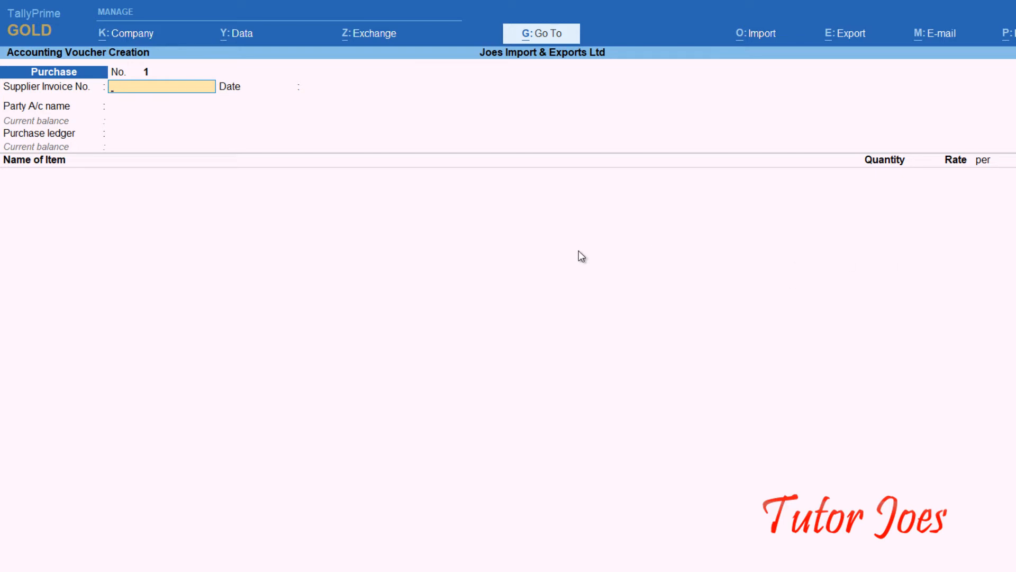
key("Return")
key("Return")
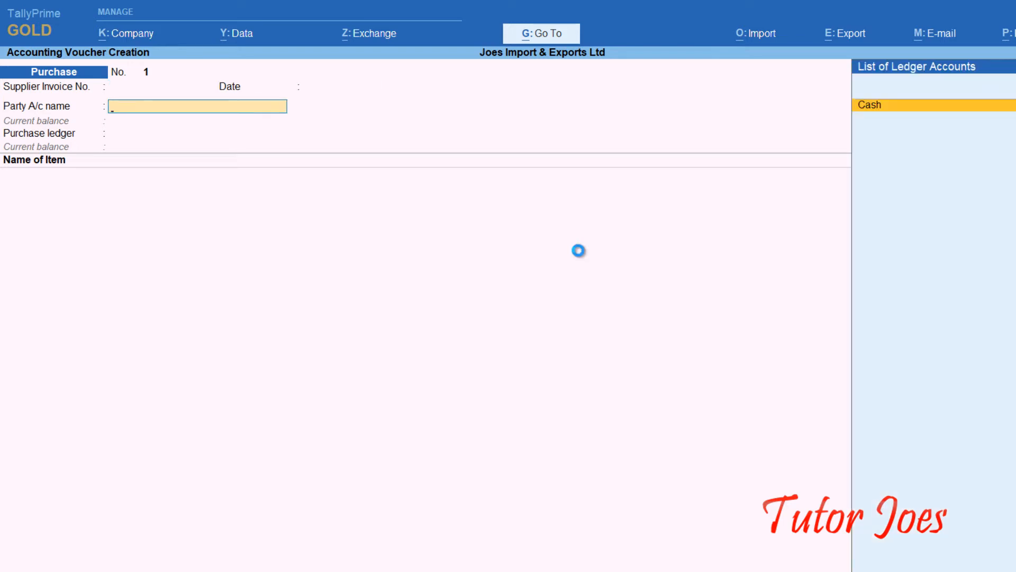
Step: Start a ledger with the supplier's name for the party account, under Sundry Creditors with D$ as the ledger currency
key("alt+c")
type("Richard")
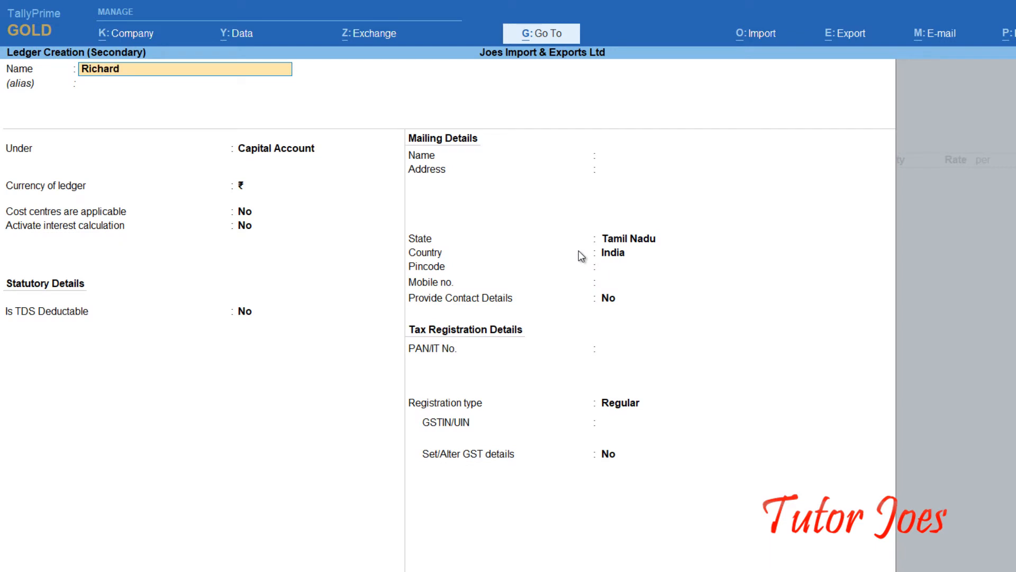
key("Return")
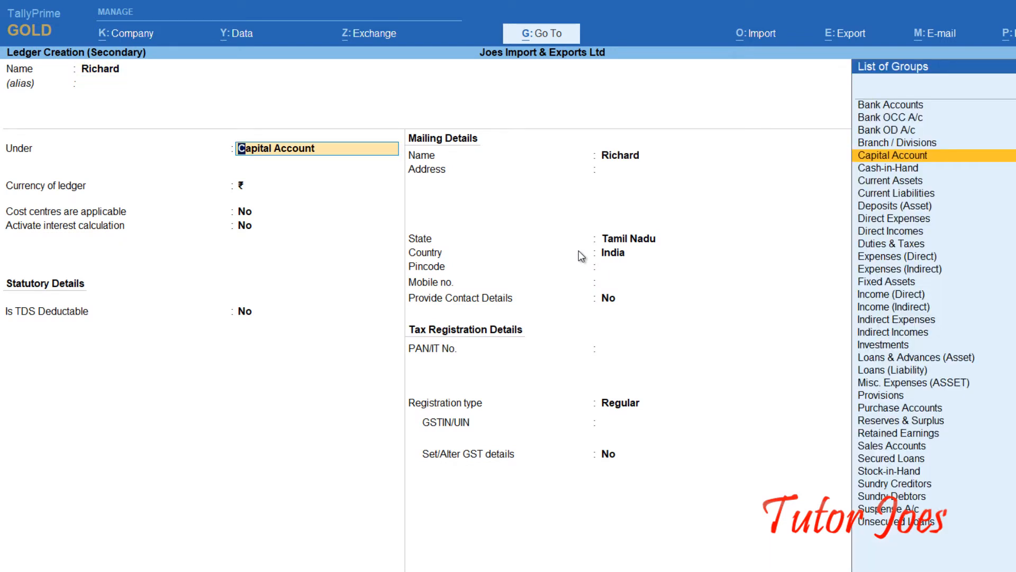
type("Sun")
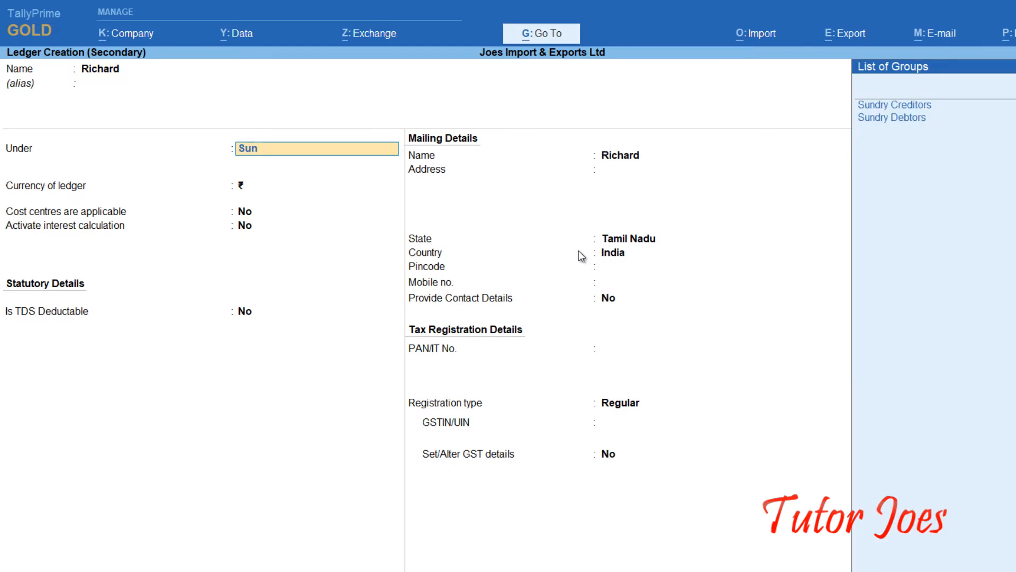
key("Return")
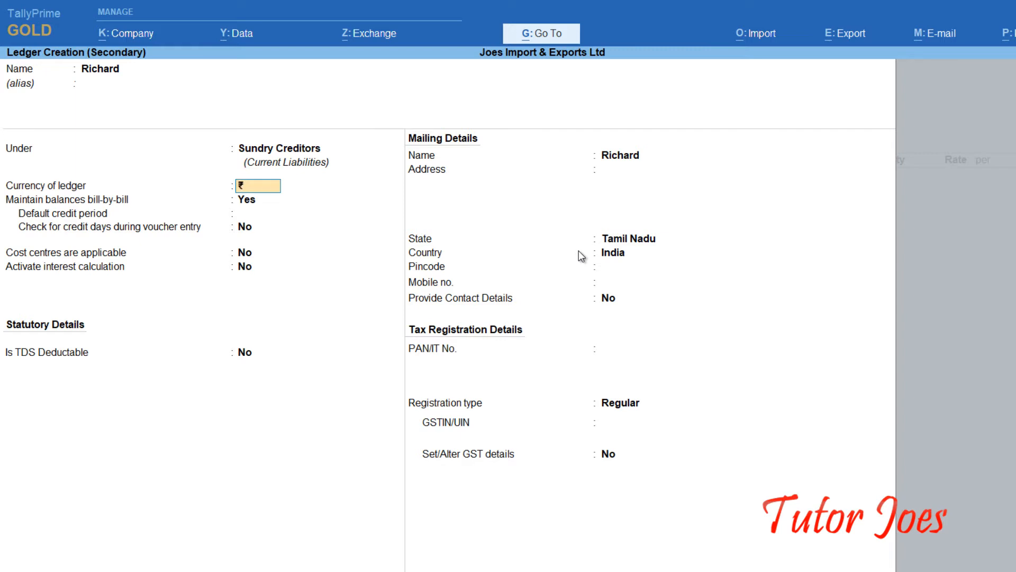
type("$")
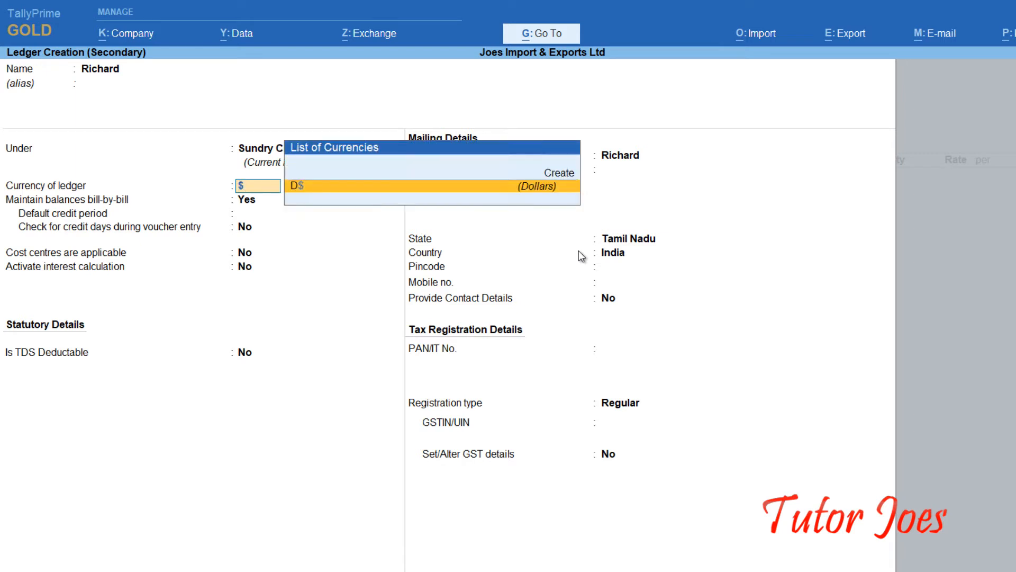
key("Return")
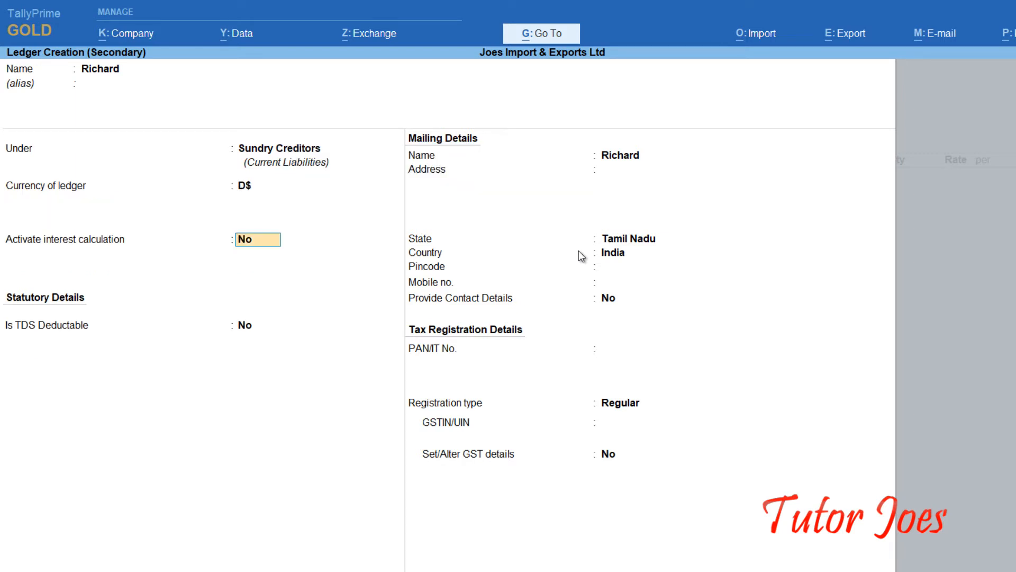
Step: Check the ledger configuration's setting for using currency for bank/cash ledgers, keeping it at Yes
key("F12")
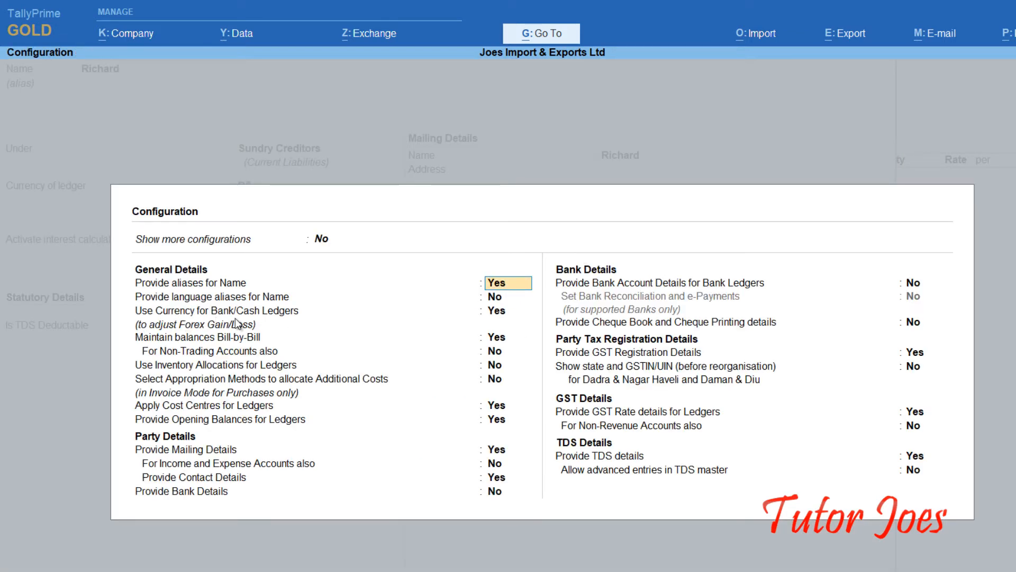
left_click(493, 312)
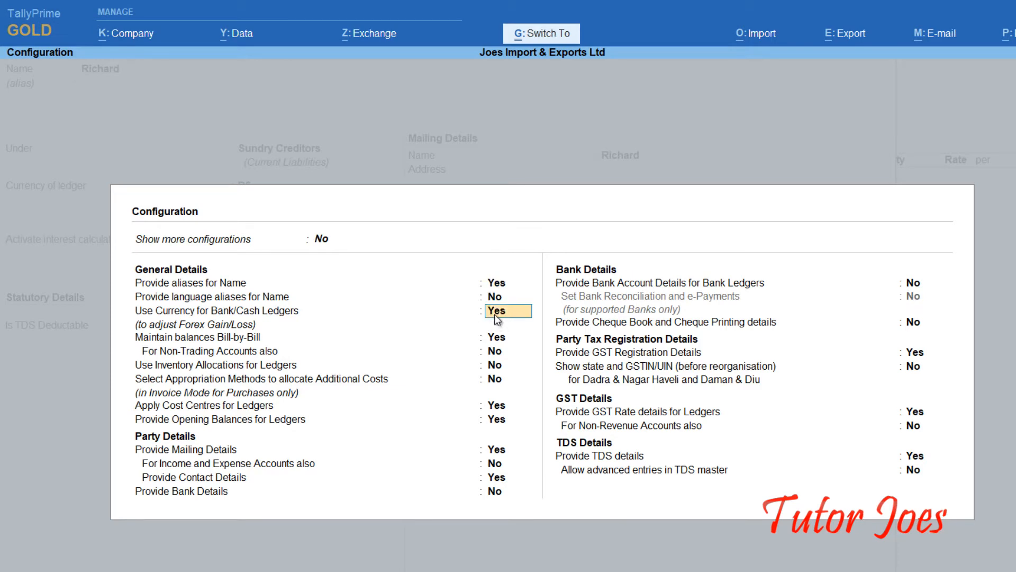
key("ctrl+a")
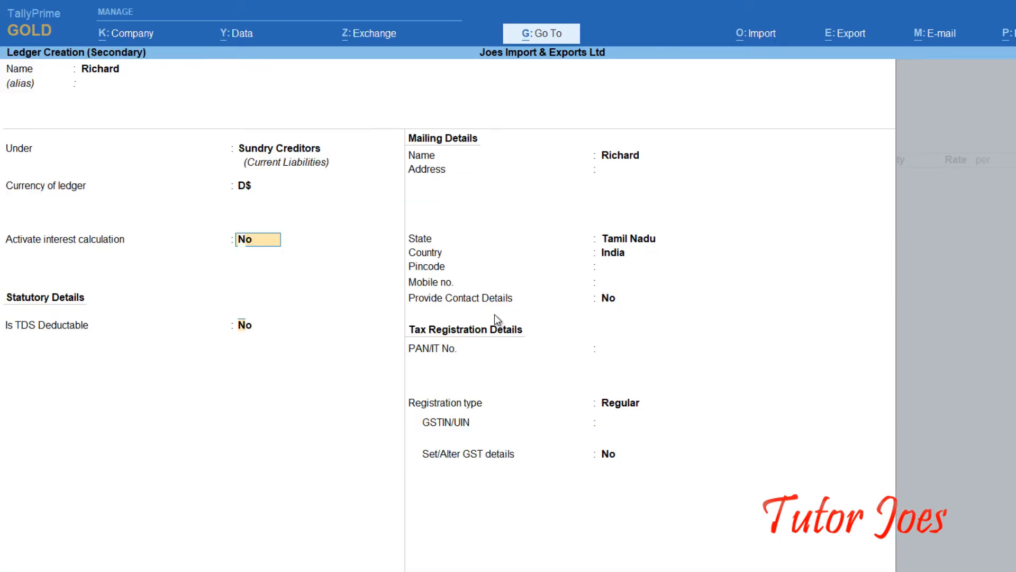
Step: Set the supplier's state to Florida and country to United States of America, leaving interest calculation and TDS deduction at No
key("Return")
key("Return")
key("Return")
key("Return")
key("Return")
key("Return")
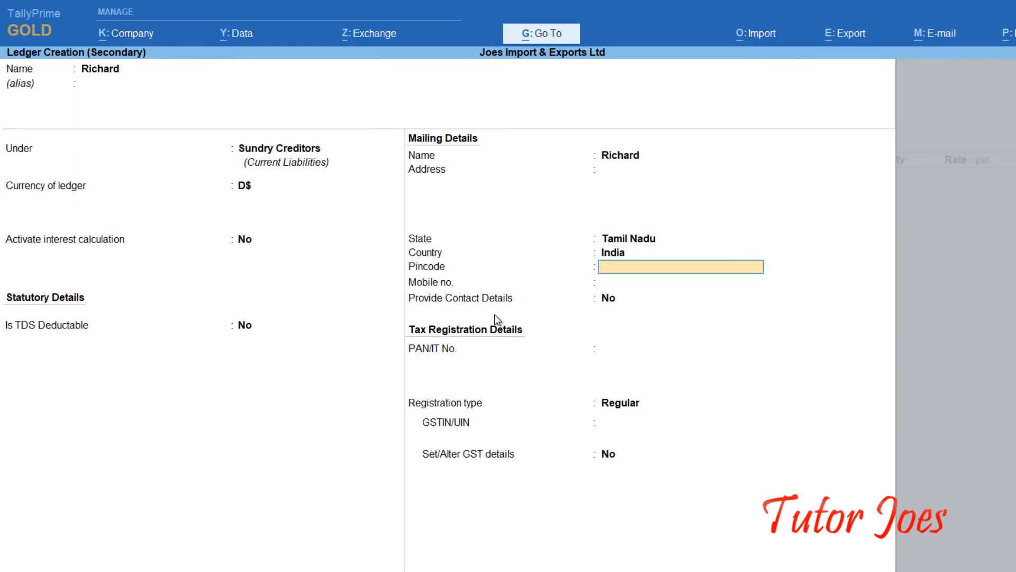
key("BackSpace")
key("BackSpace")
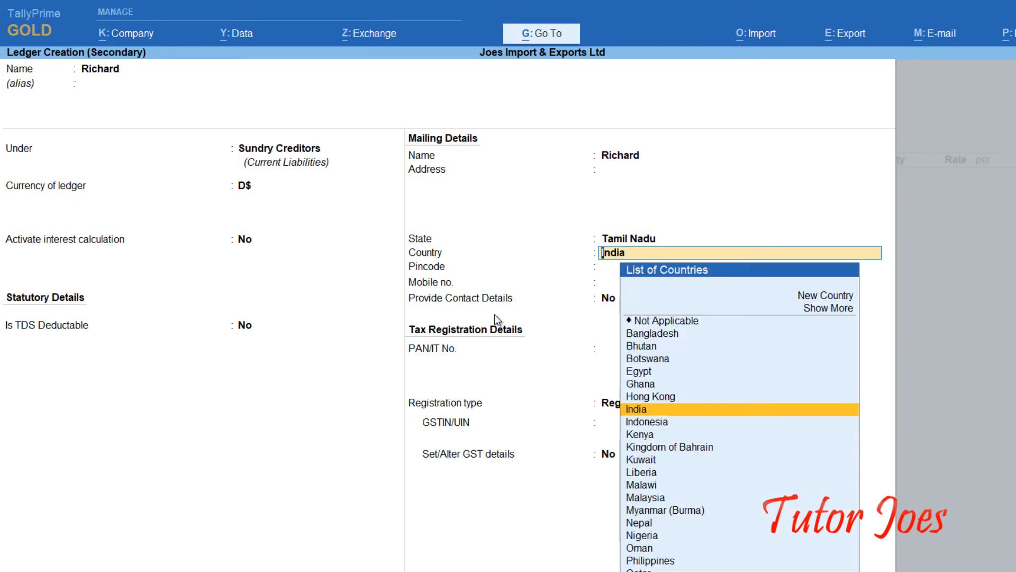
type("Flo")
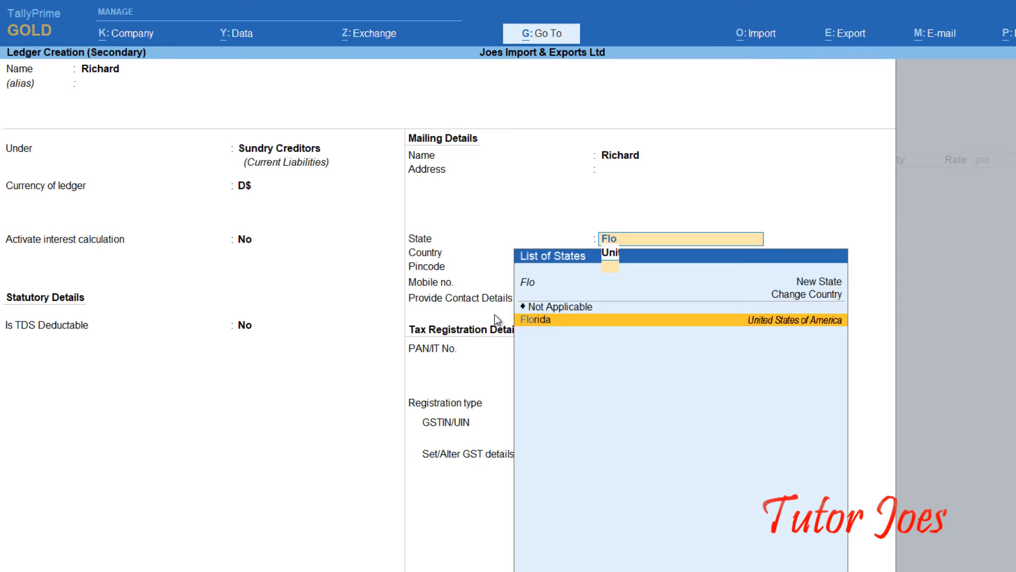
key("Return")
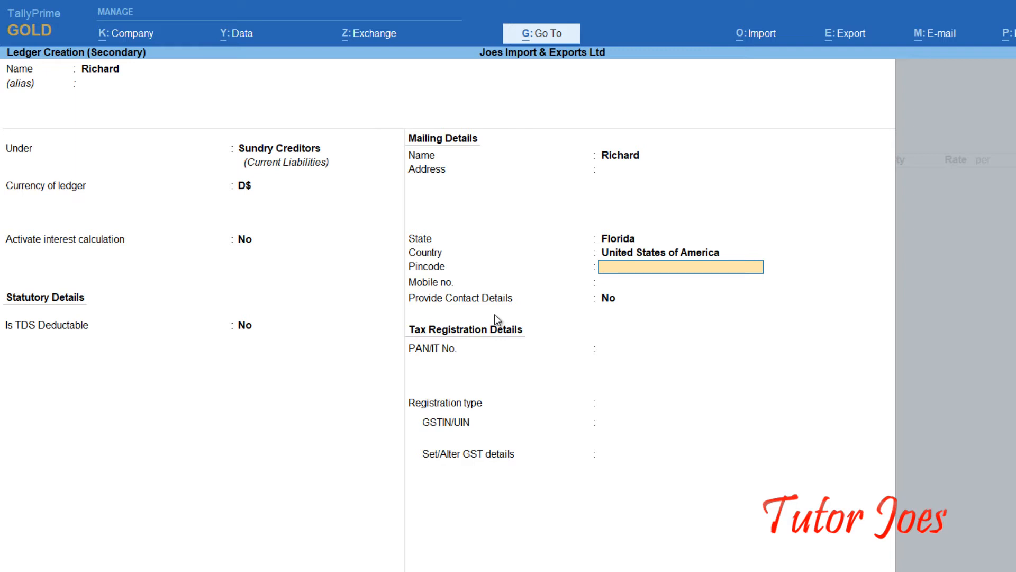
Step: Save the supplier ledger with the remaining details at their defaults, and accept the voucher's receipt and order details blank
key("Return")
key("Return")
key("Return")
key("Return")
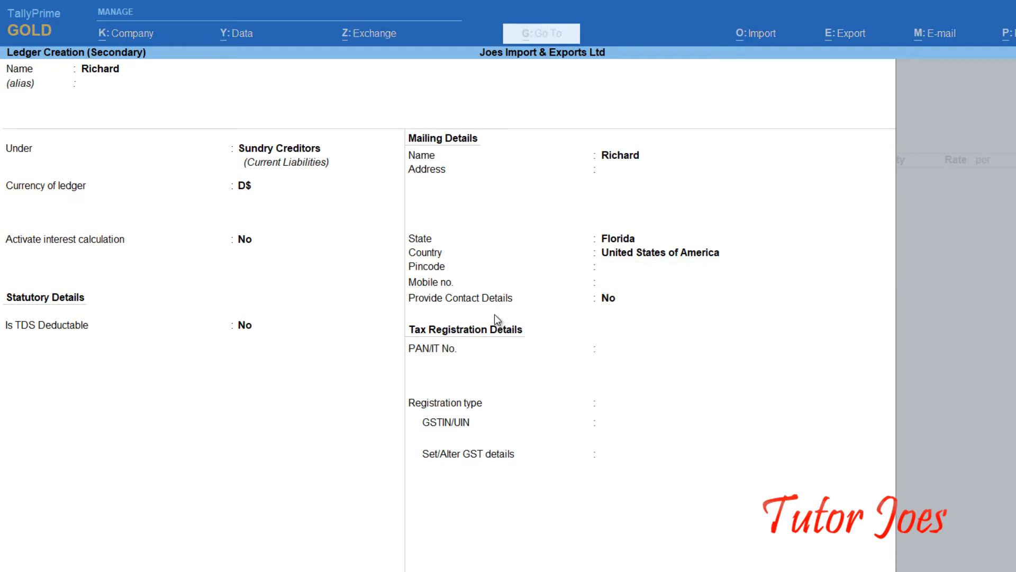
key("ctrl+a")
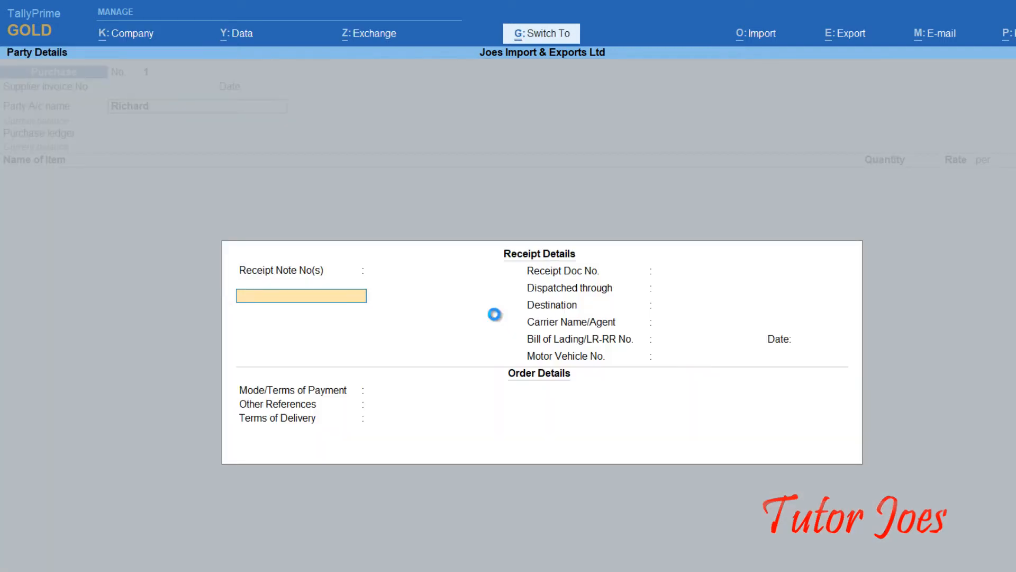
key("ctrl+a")
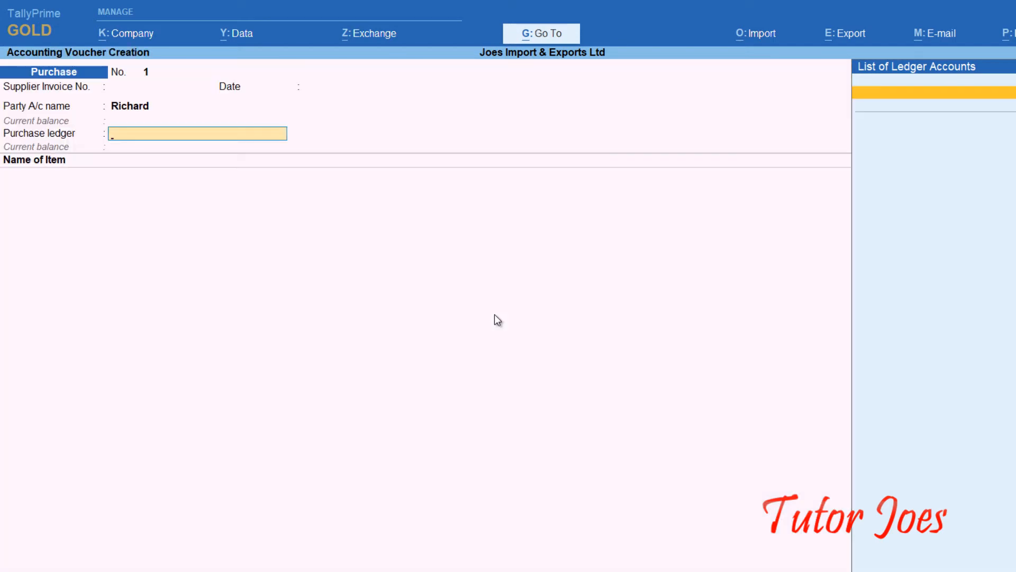
Step: Create a ledger named Purchase under Purchase Accounts for the voucher's purchase ledger, keeping the rupee currency and other defaults
key("alt+c")
type("Pu")
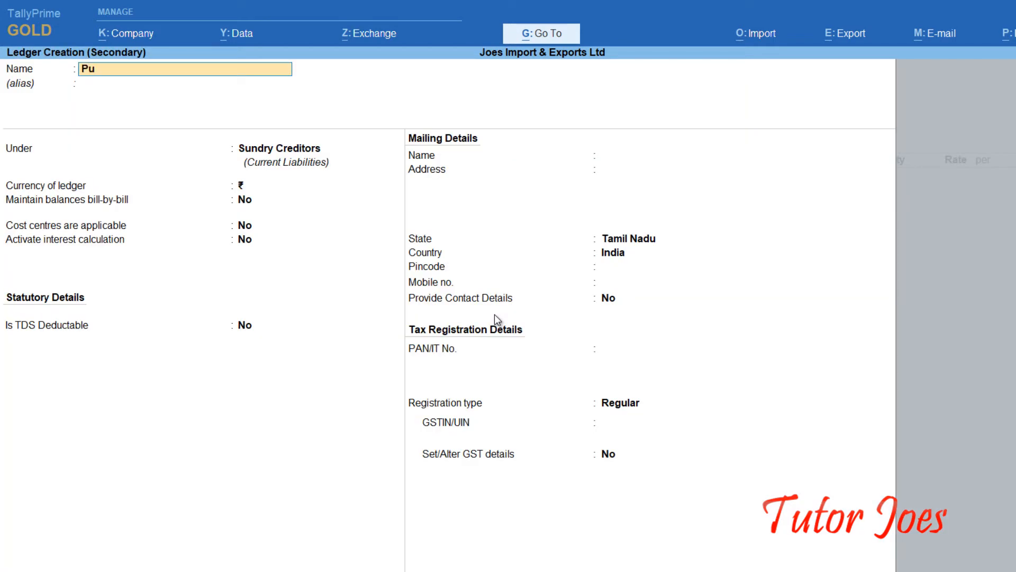
type("rchase")
key("Return")
key("Return")
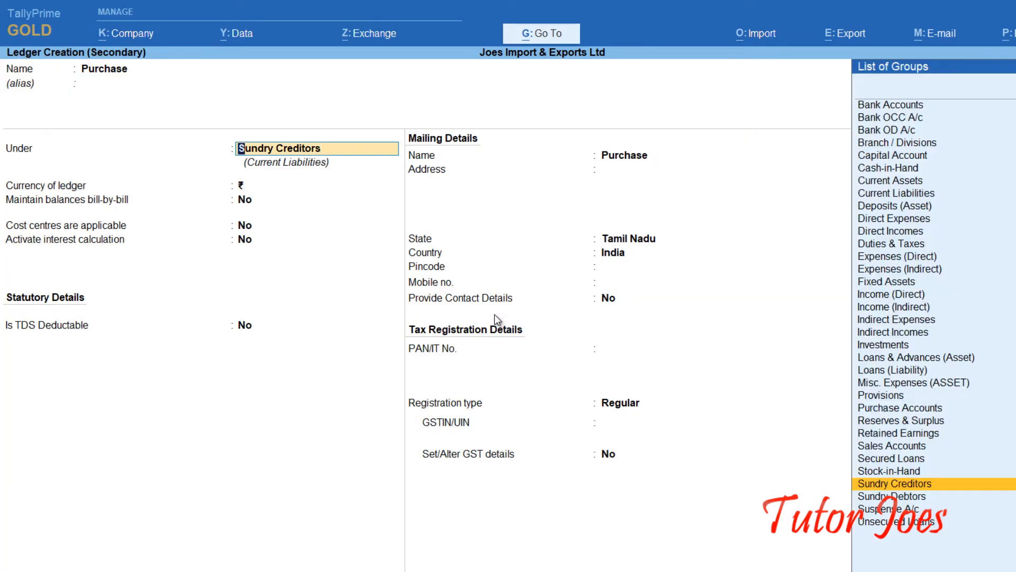
type("Purc")
key("Return")
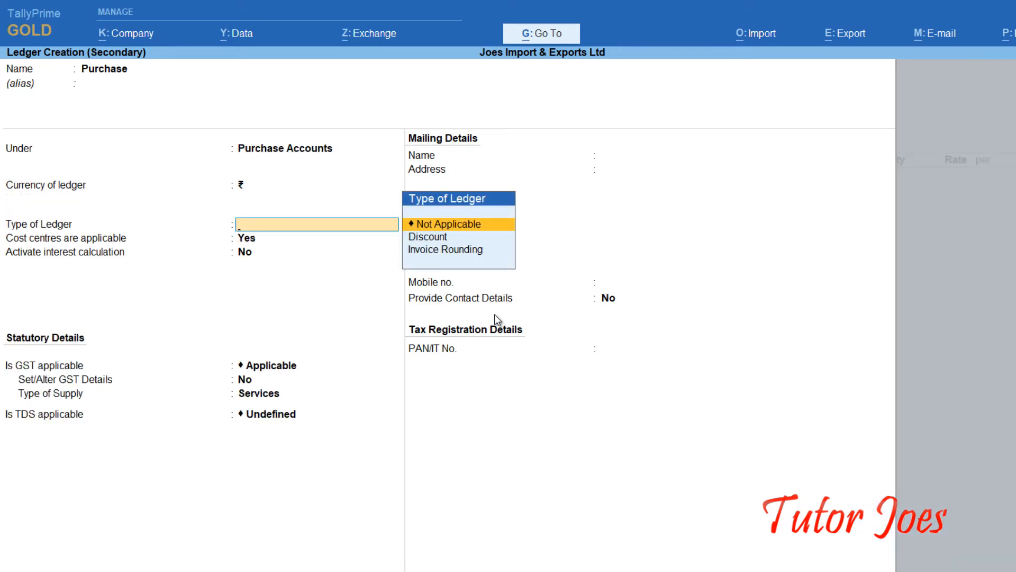
key("ctrl+a")
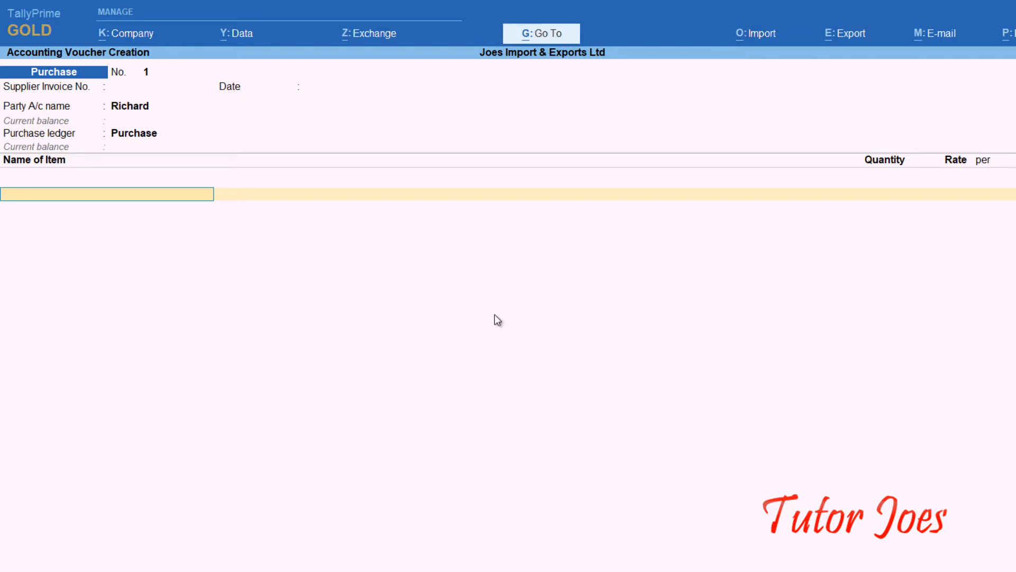
Step: Start a new stock item named LED Mointor for the voucher's first item line, without an alias
key("alt+c")
type("LED")
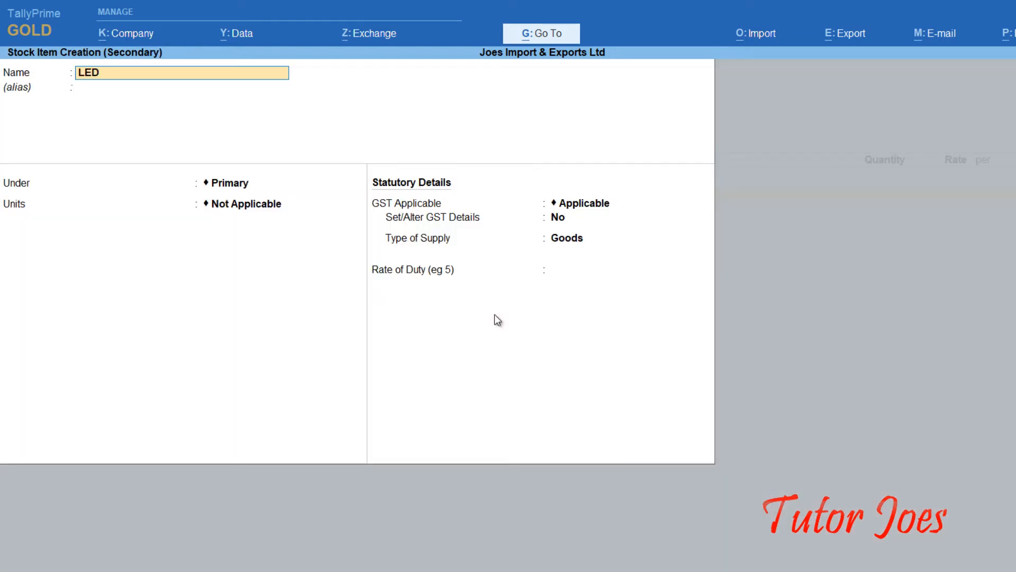
type(" Mointor")
key("Return")
key("Return")
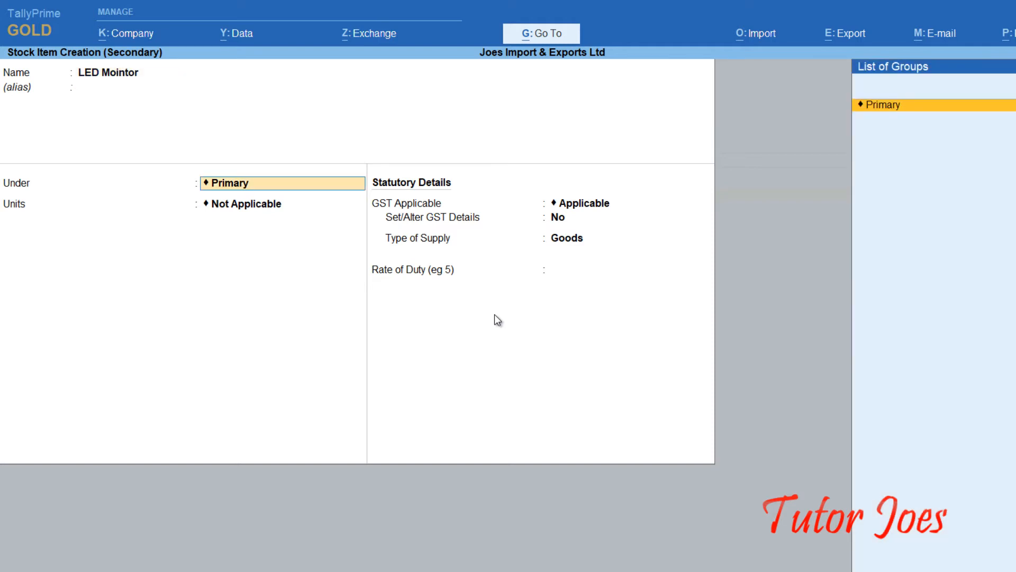
Step: Create a stock group named Stock in Hand under Primary with default settings and assign it to the stock item
key("alt+c")
type("S")
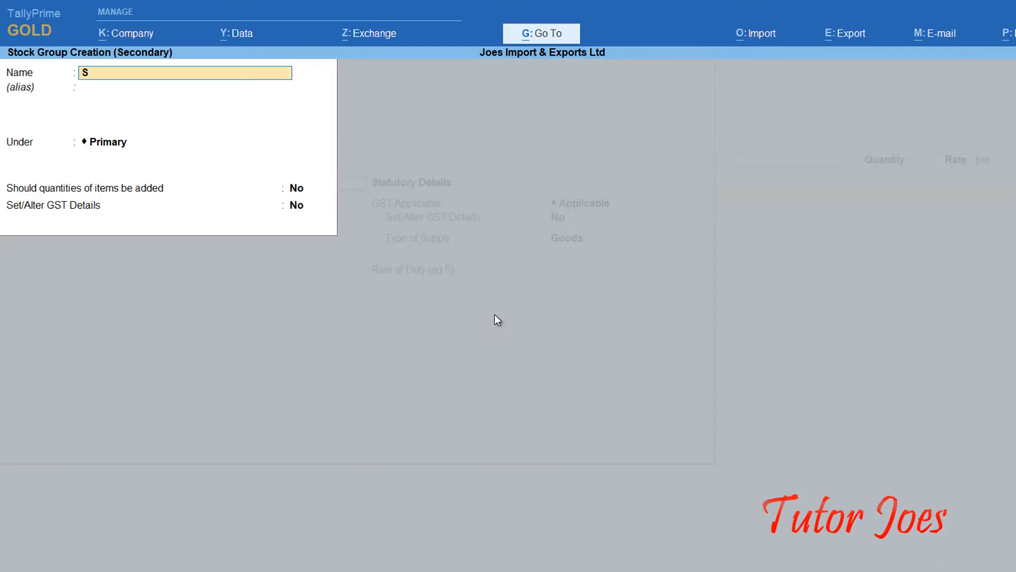
type("tock in Hand")
key("Return")
key("Return")
key("Return")
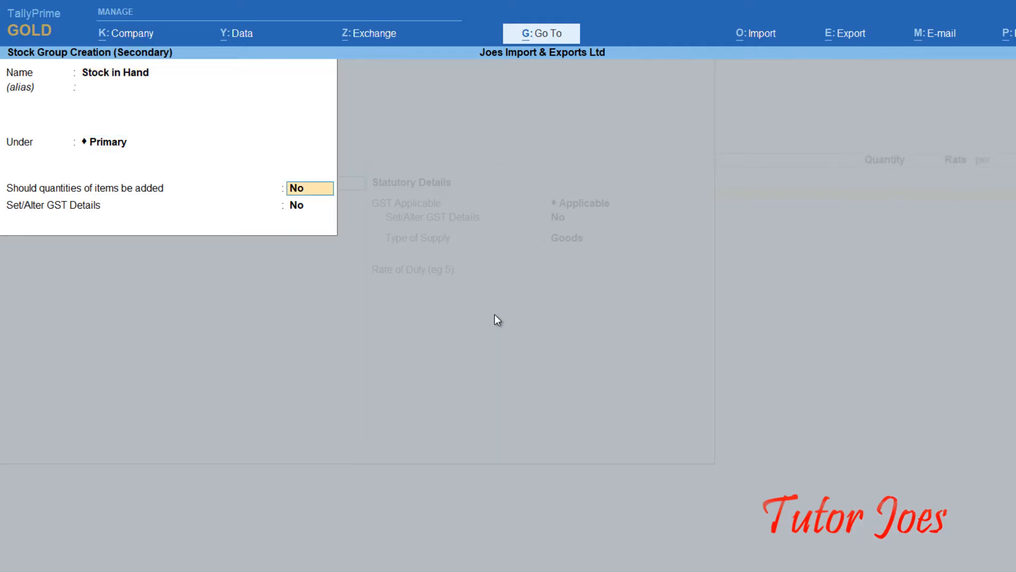
key("Return")
key("Return")
key("Return")
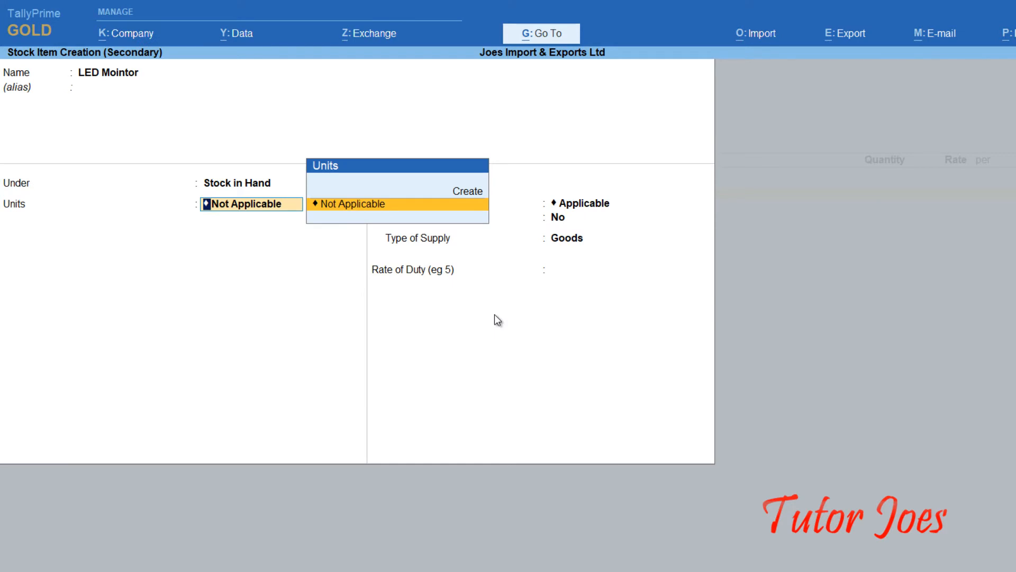
Step: Create a simple unit nos, formal name Numbers, quantity code NOS-NUMBERS and 0 decimal places, for the stock item
key("Up")
key("Return")
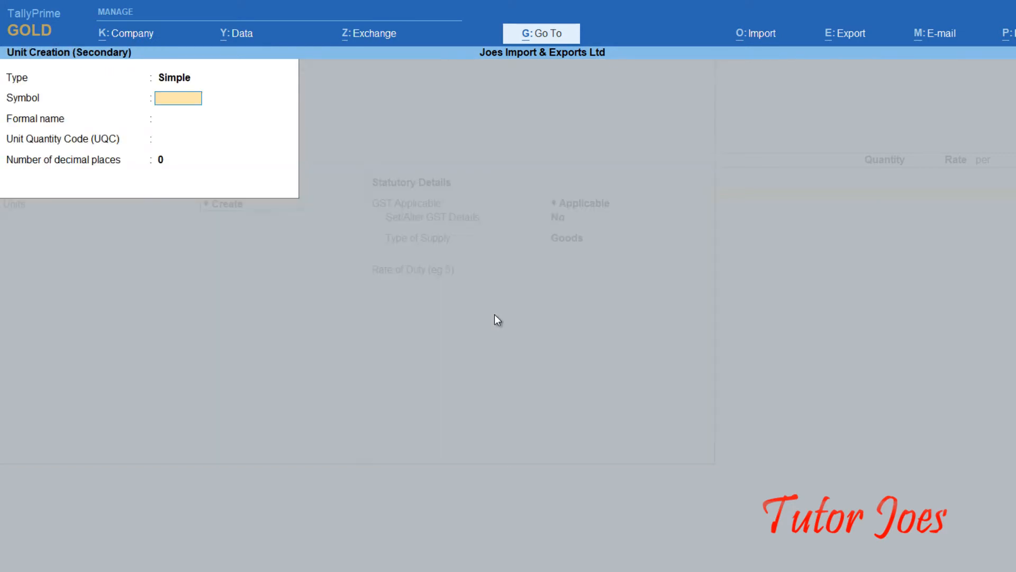
type("nos")
key("Return")
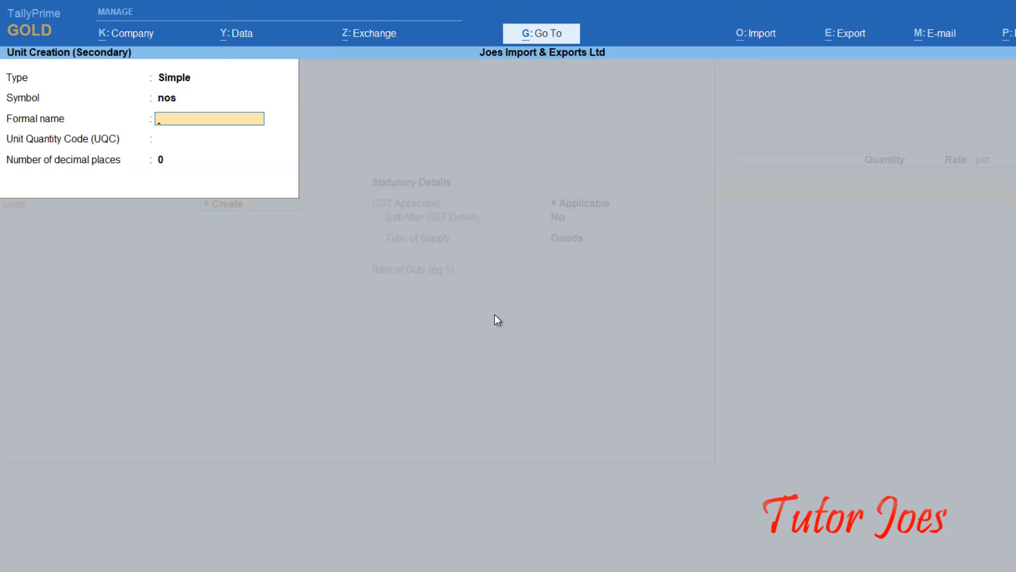
type("Numbers")
key("Return")
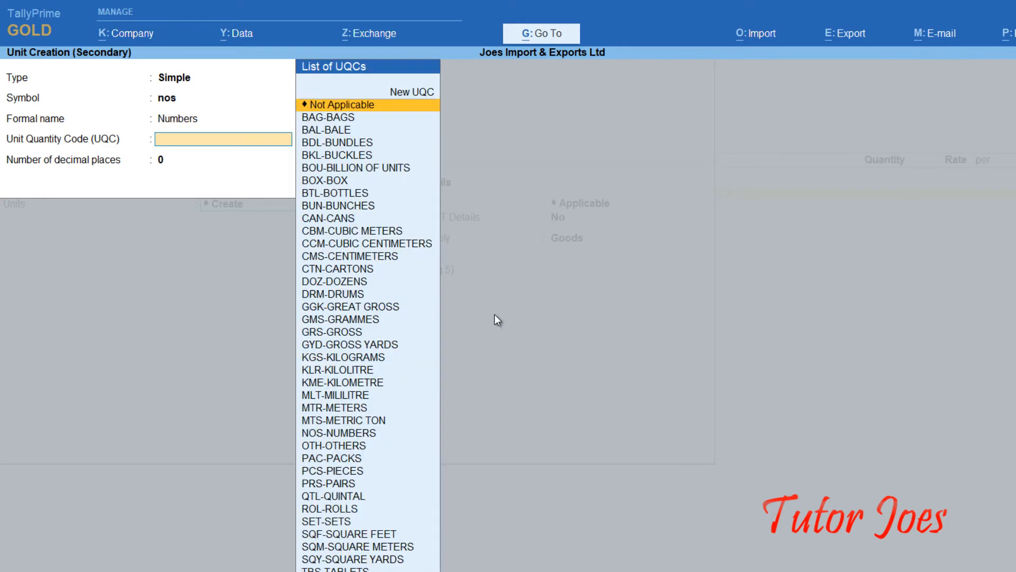
type("nos")
key("Return")
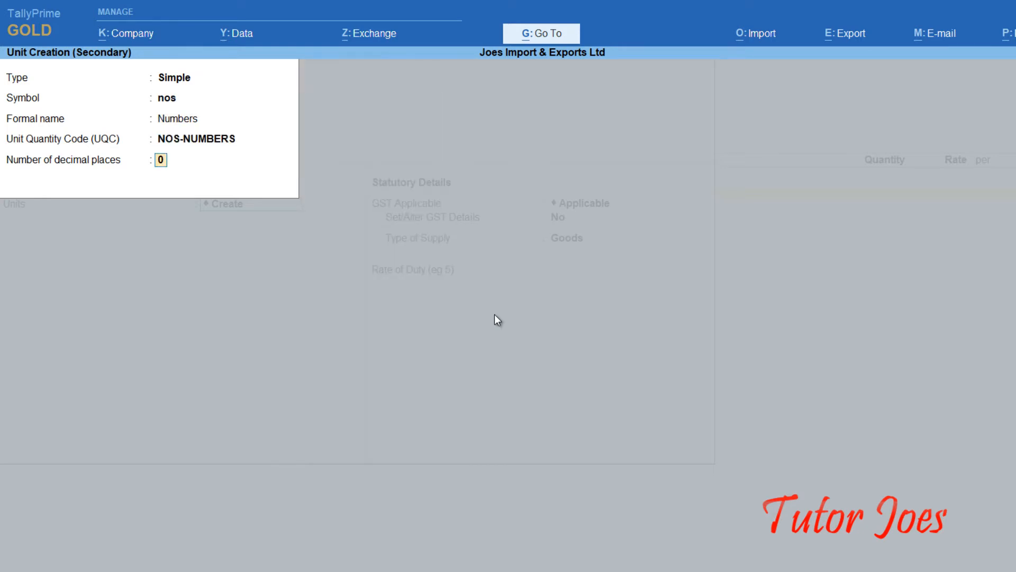
key("Return")
key("Return")
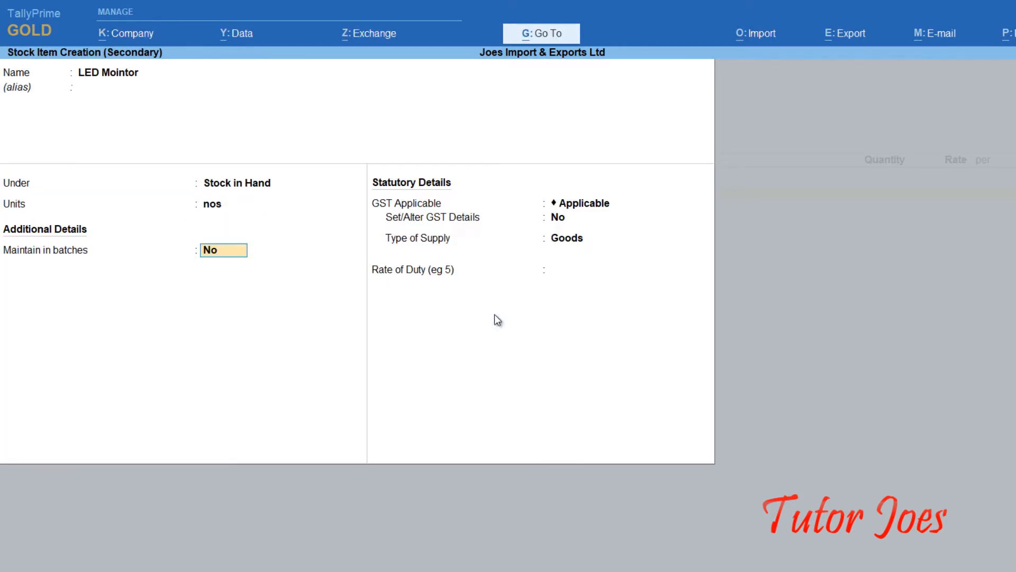
Step: Save the LED Mointor stock item without batches, with GST applicable, supply type Goods and no rate of duty
key("Return")
key("Return")
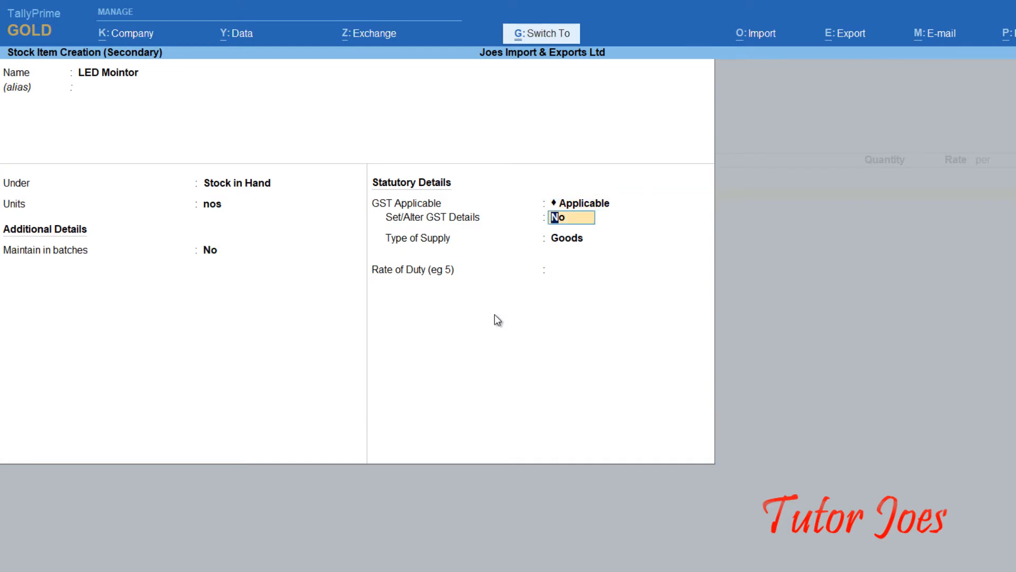
key("Return")
key("Return")
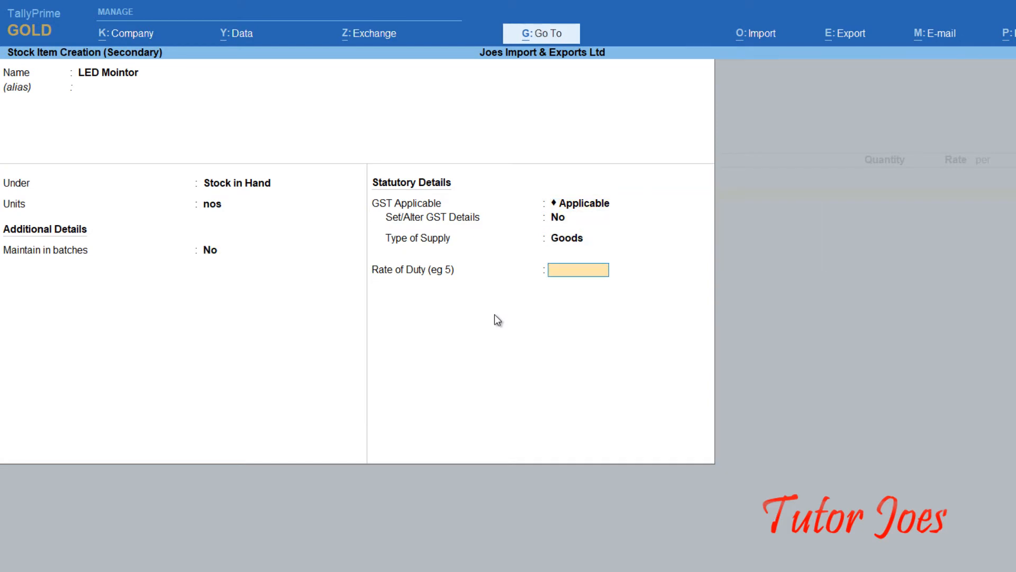
key("ctrl+a")
key("Return")
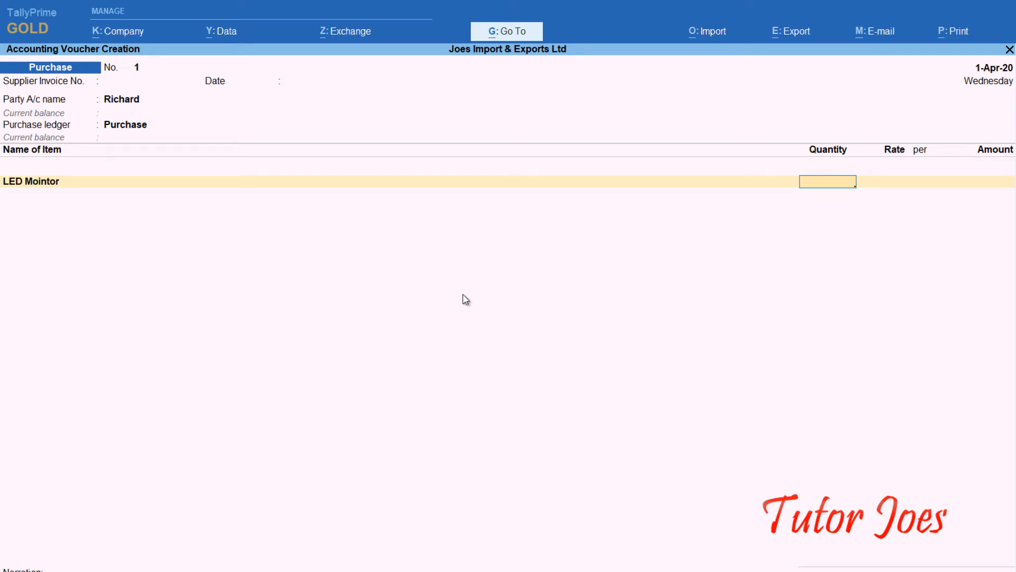
Step: Enter a quantity of 150 nos and a rate of $73 per nos for the LED Mointor line
type("50")
key("Return")
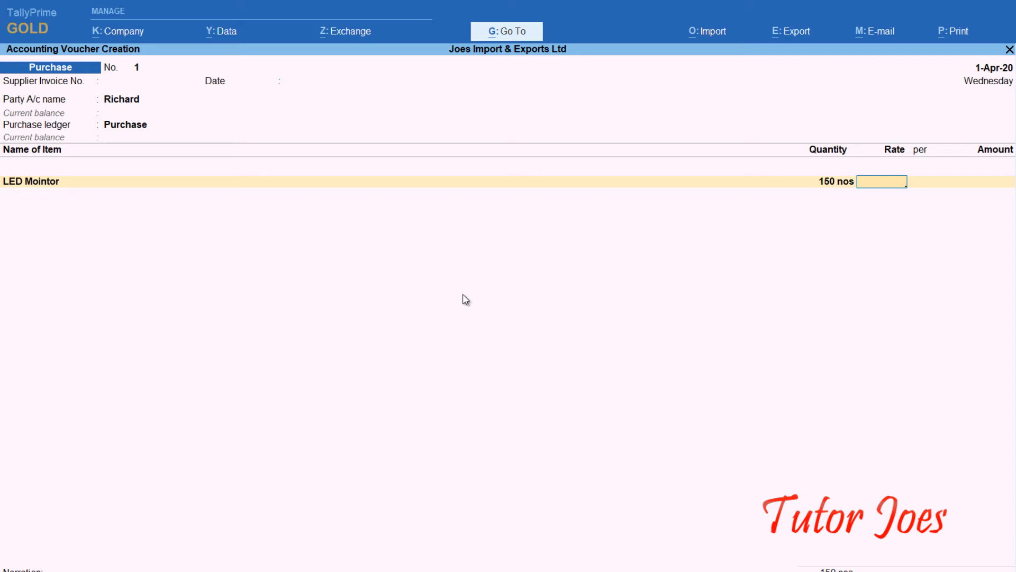
type("73")
key("Return")
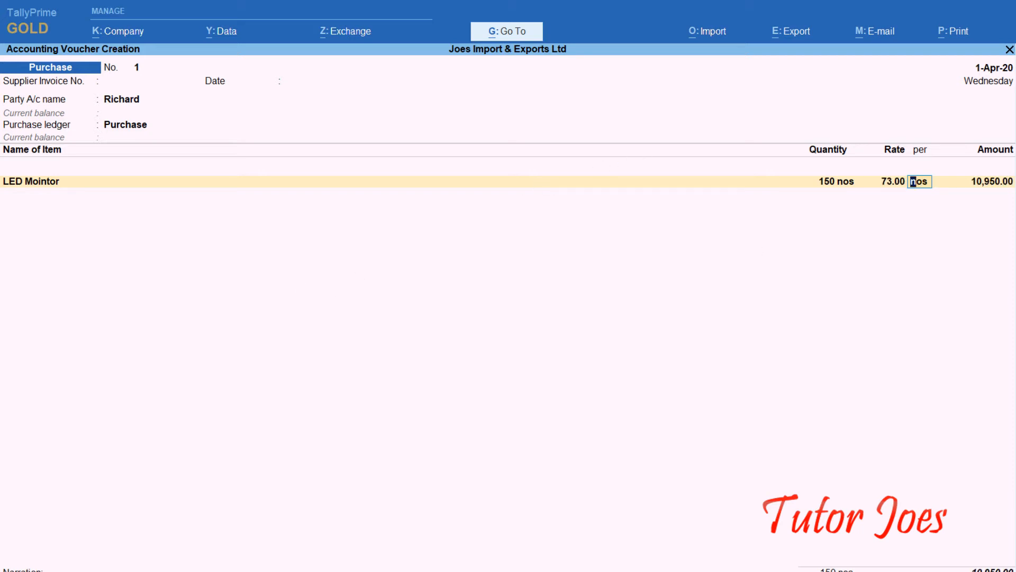
left_click(885, 185)
type("$73")
key("Return")
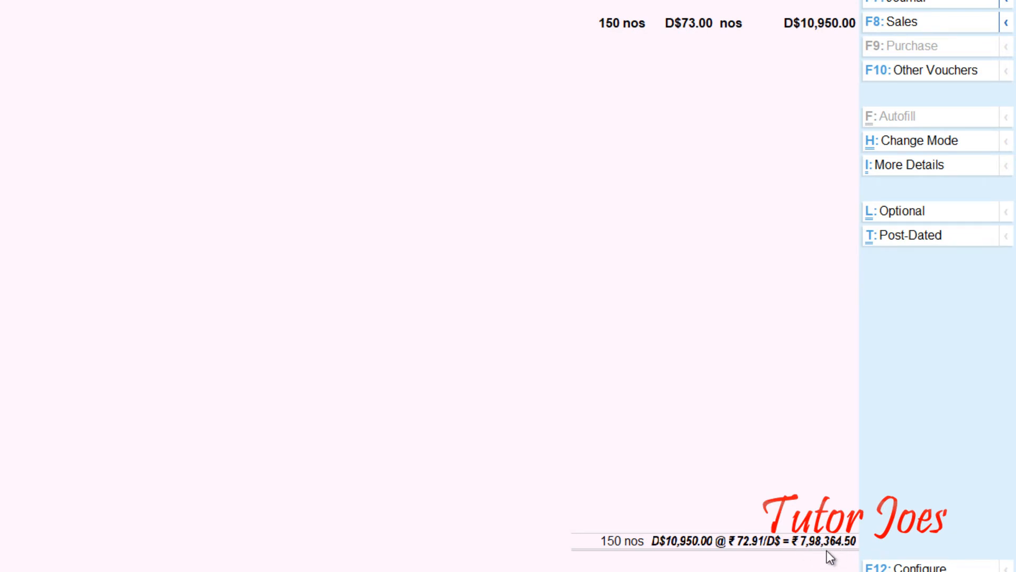
Step: Review the item rate's forex conversion, keep the exchange rate of ₹ 72.91/D$ and accept the line amount
left_click(826, 26)
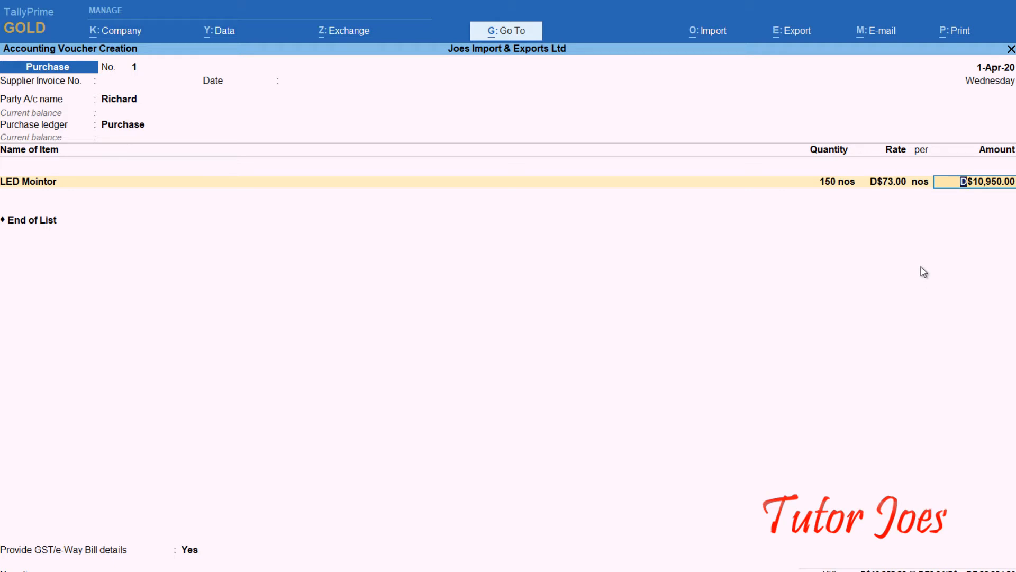
key("BackSpace")
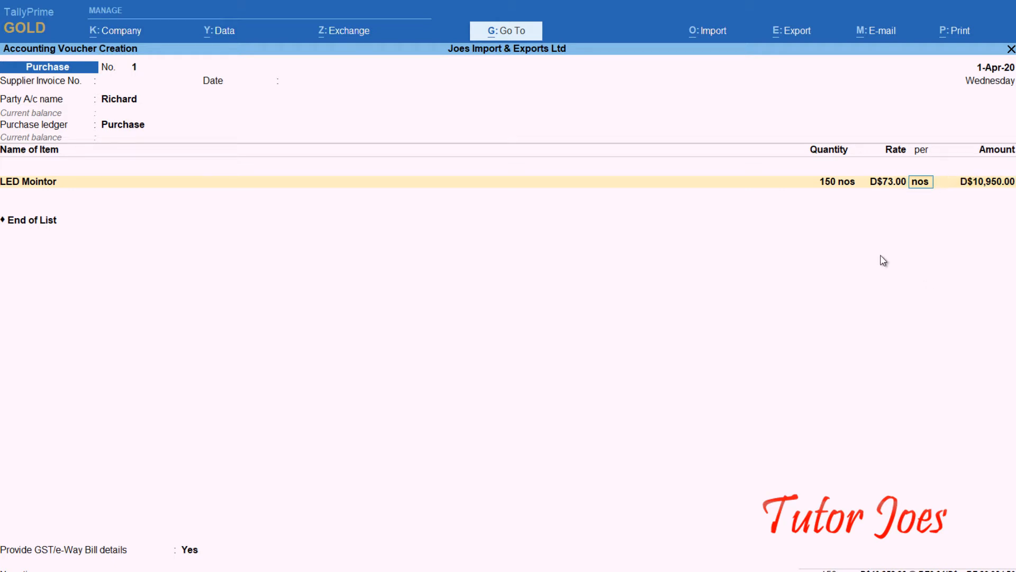
key("Return")
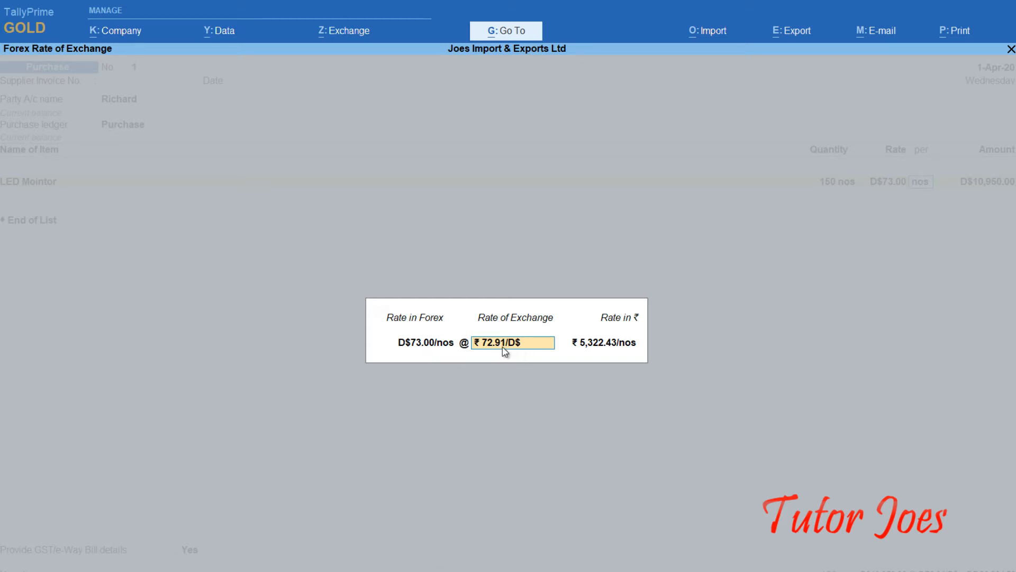
key("Return")
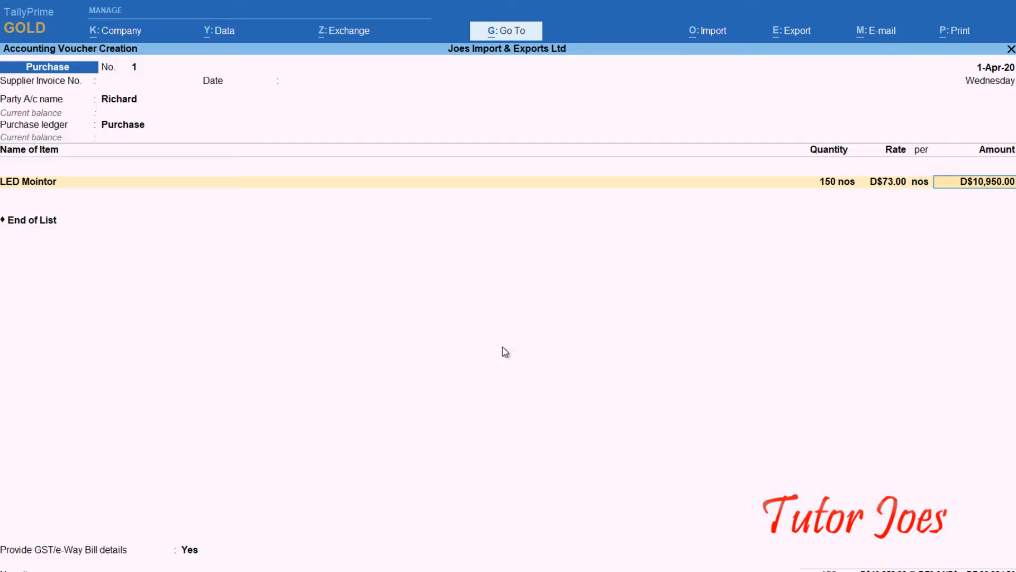
key("Return")
key("Return")
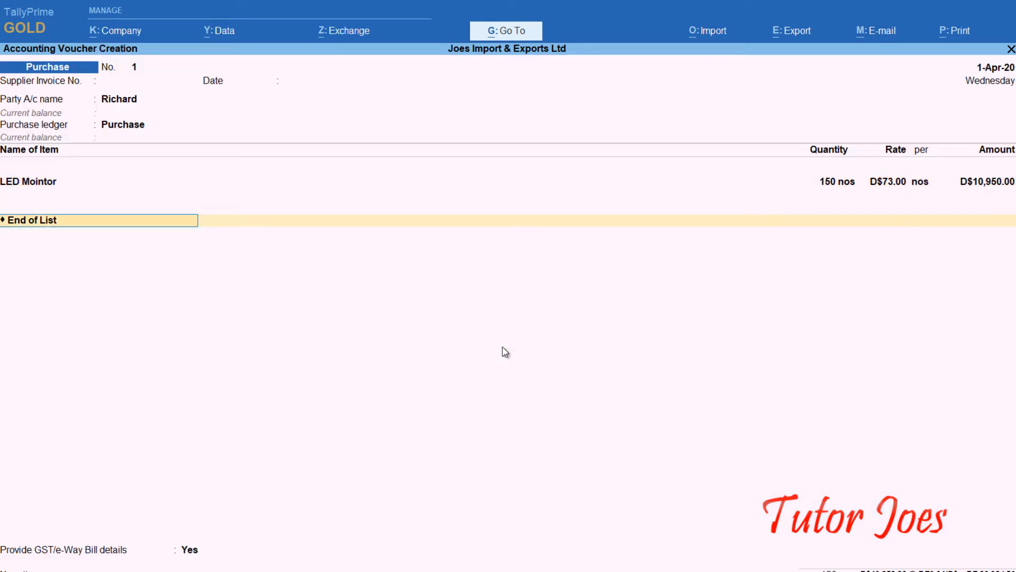
Step: End the item list, keep the default GST and e-way bill details, and save the purchase voucher
key("Return")
key("Return")
key("Return")
key("Return")
key("Return")
key("Return")
key("Return")
key("Return")
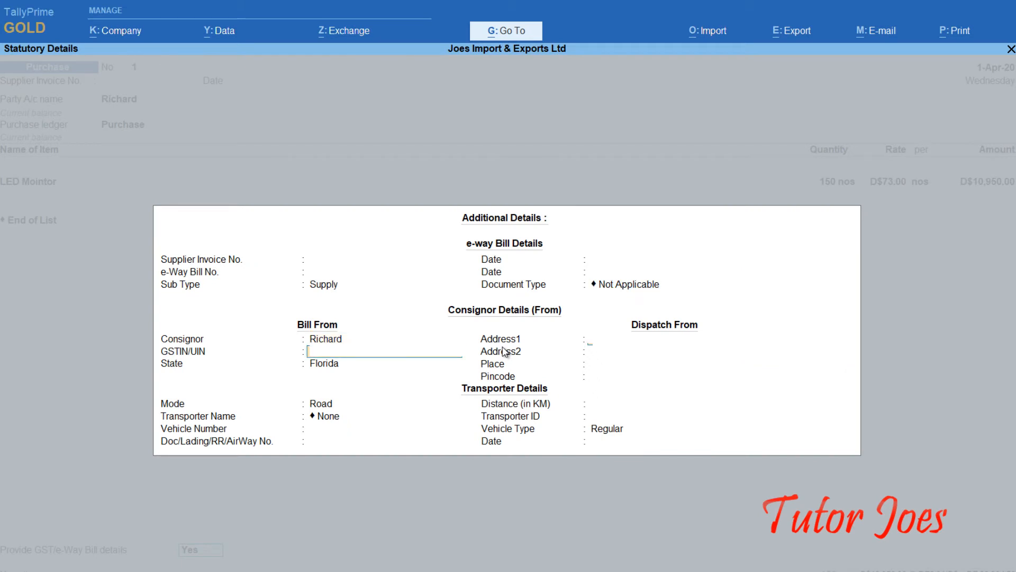
key("Return")
key("ctrl+a")
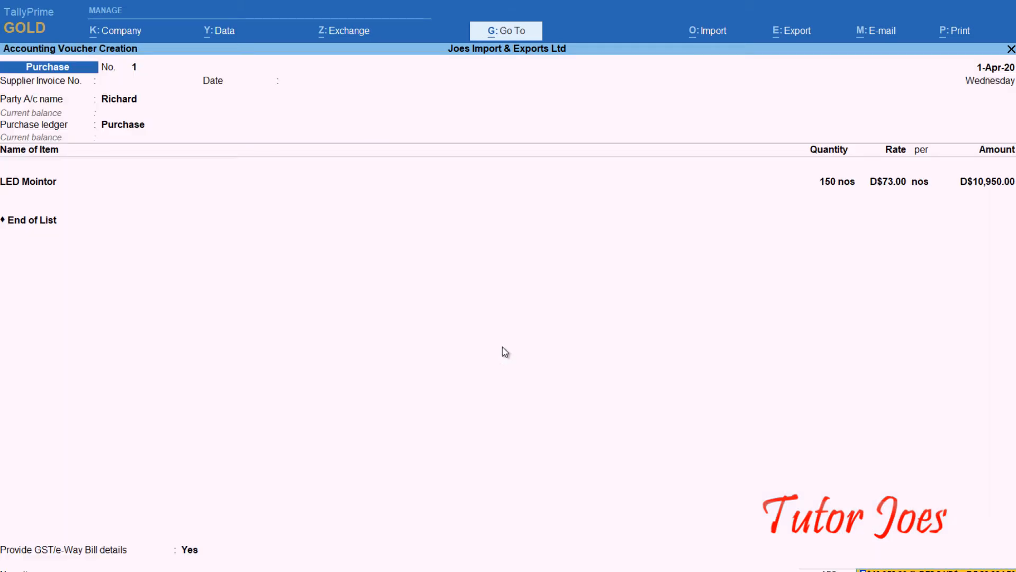
key("Return")
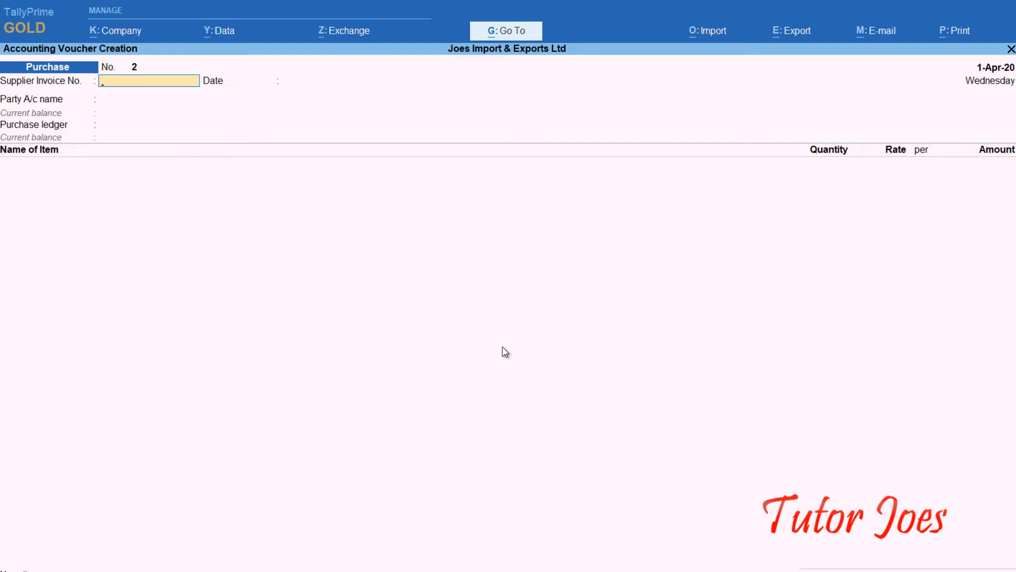
Step: Start a payment voucher and set its date to 10-4-2020
key("F5")
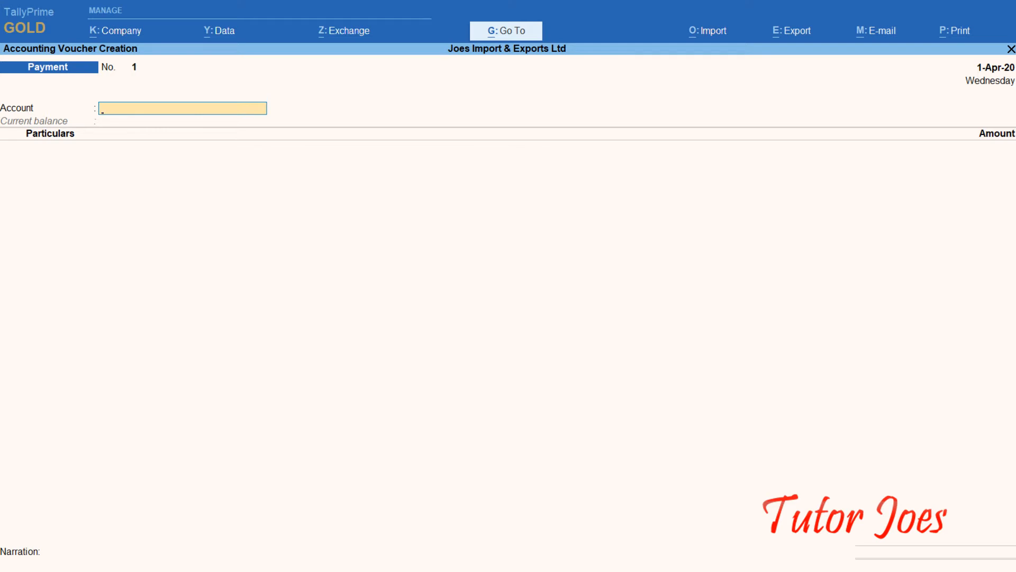
key("F2")
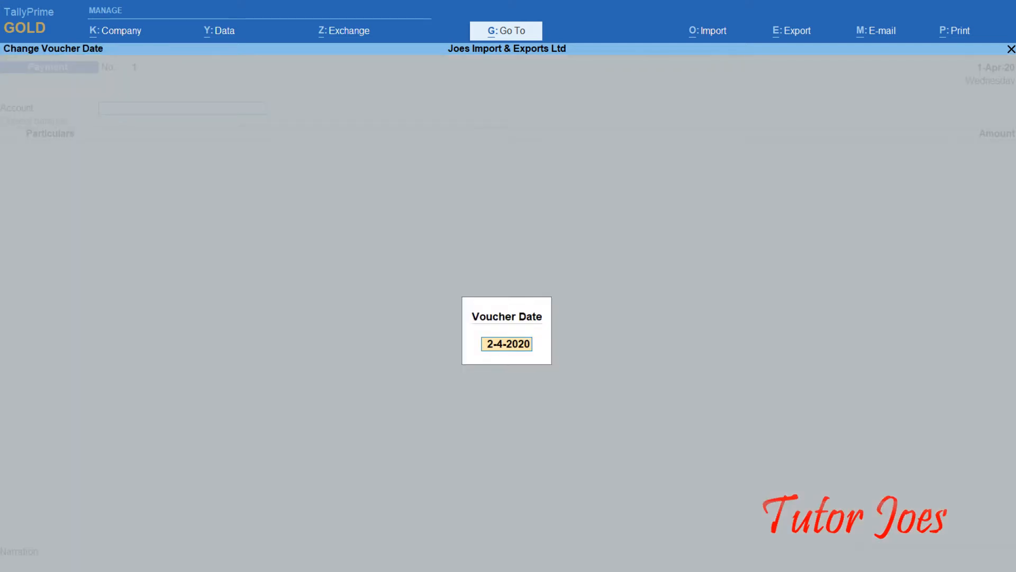
type("10-4")
key("Return")
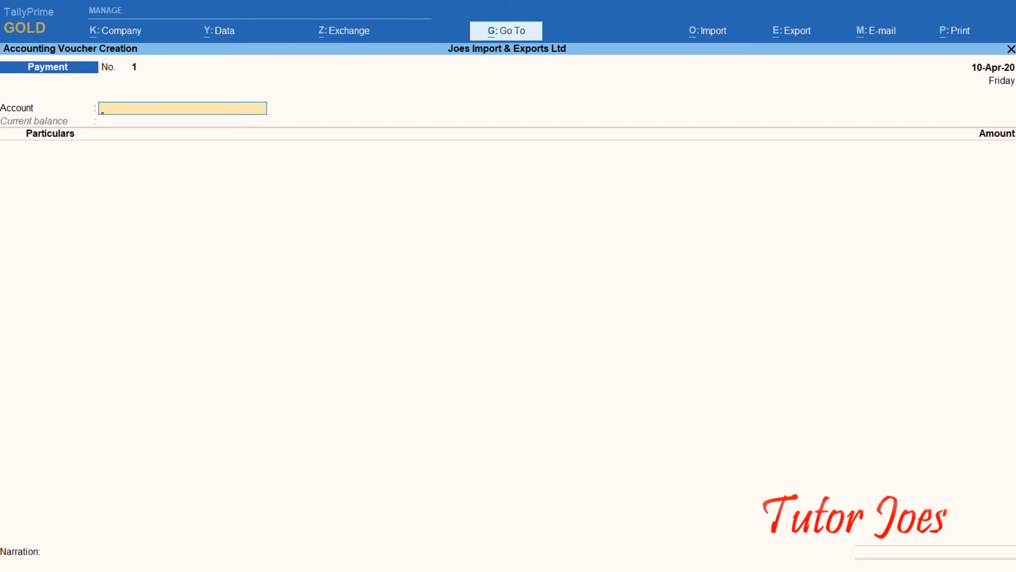
Step: Pay from the Cash account to the foreign supplier's ledger with an amount of $10950
type("Cas")
key("Return")
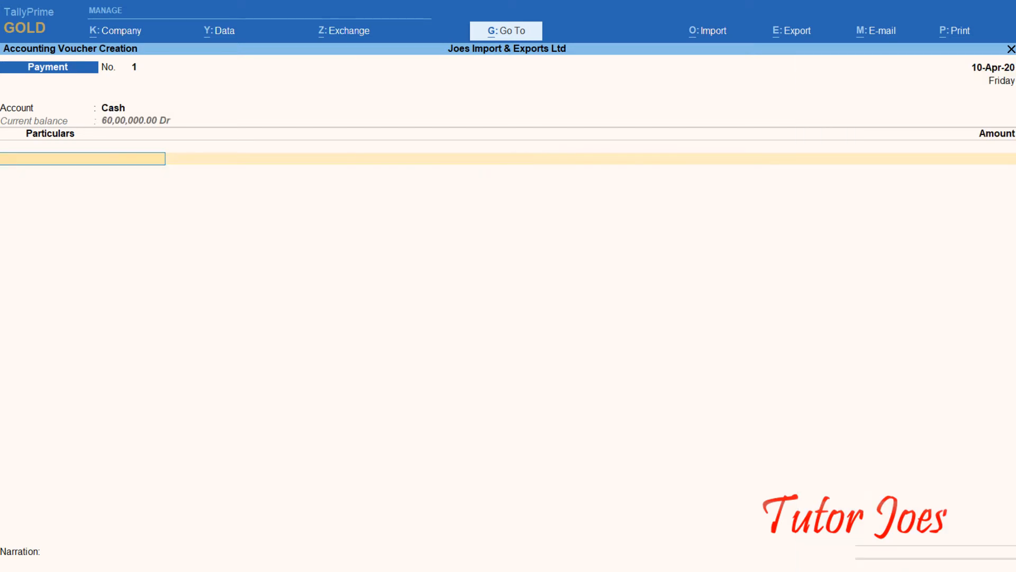
type("Ri")
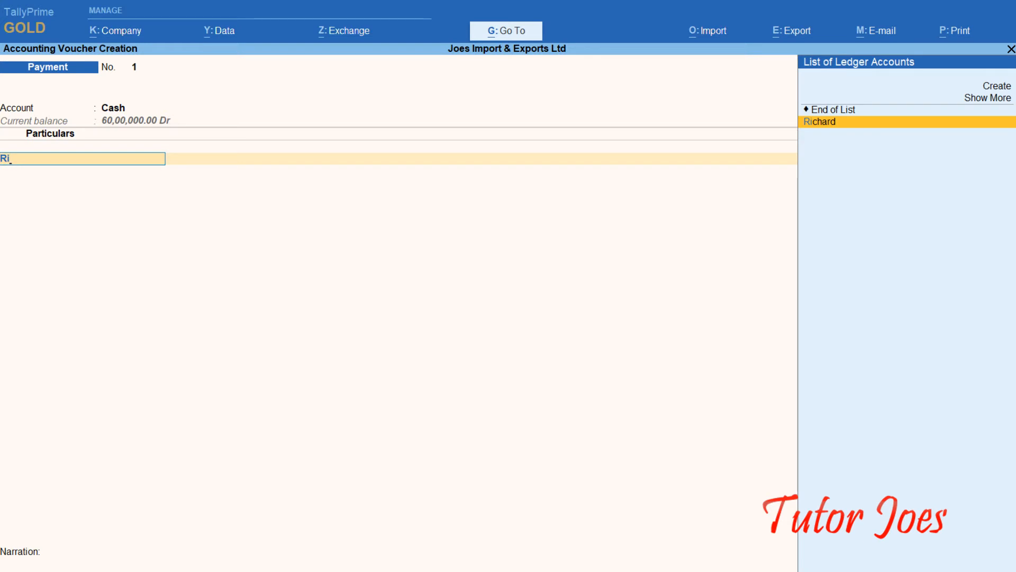
key("Return")
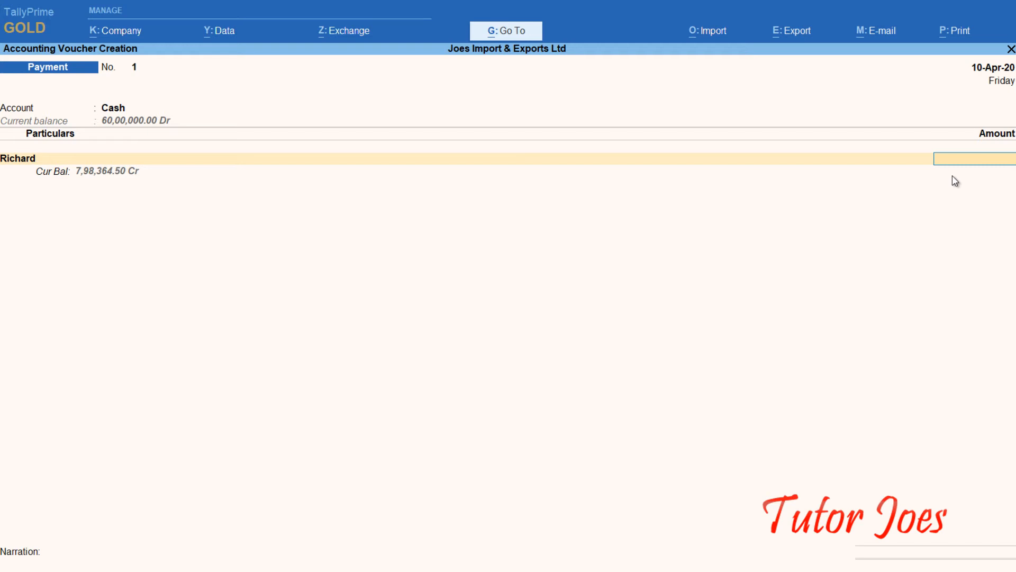
type("$10950")
key("Return")
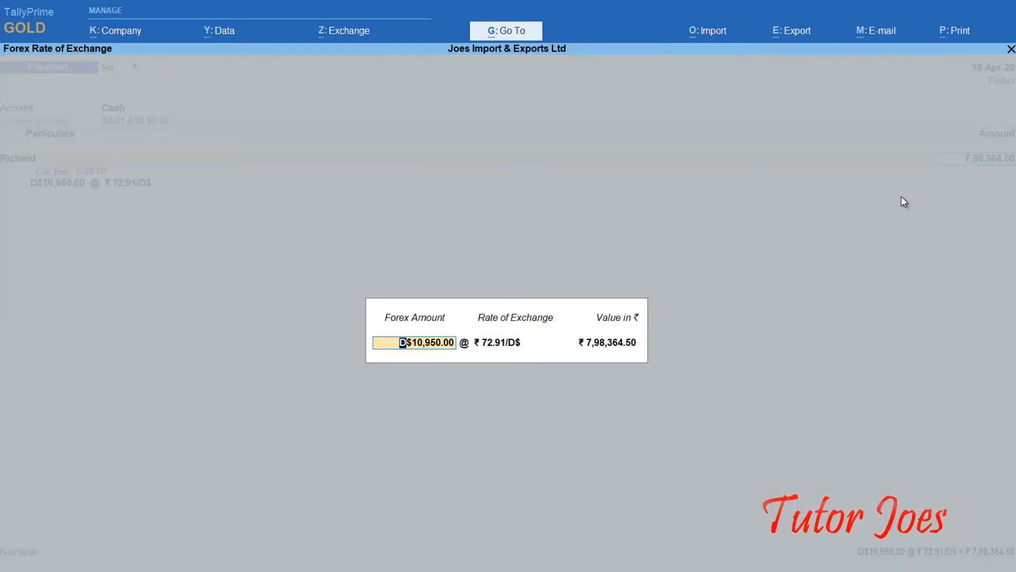
Step: Set the payment's exchange rate to ₹ 71/D$ and accept the calculated rupee value
left_click(497, 349)
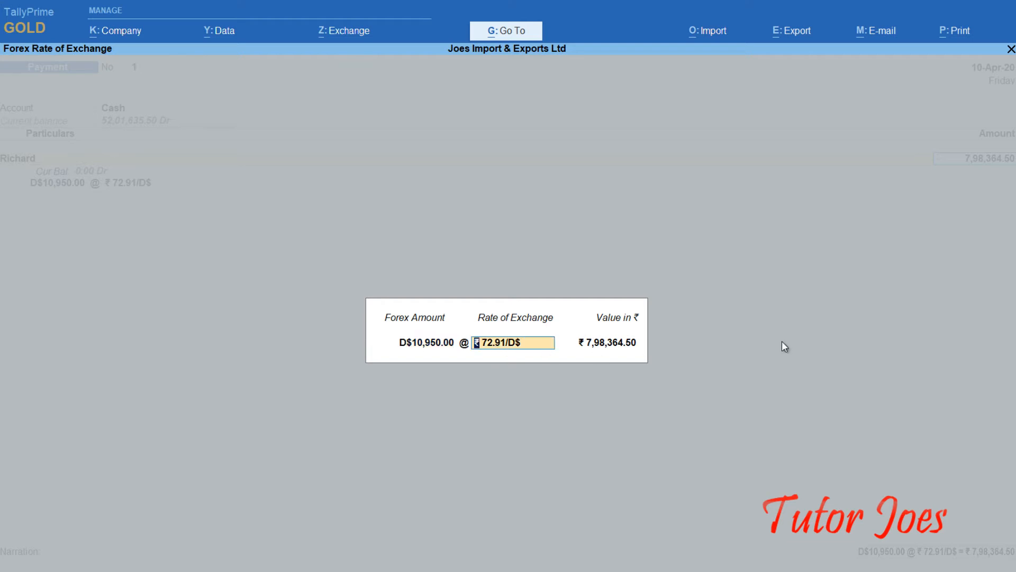
type("7")
key("BackSpace")
key("Return")
key("BackSpace")
key("Delete")
key("Delete")
key("Delete")
key("Return")
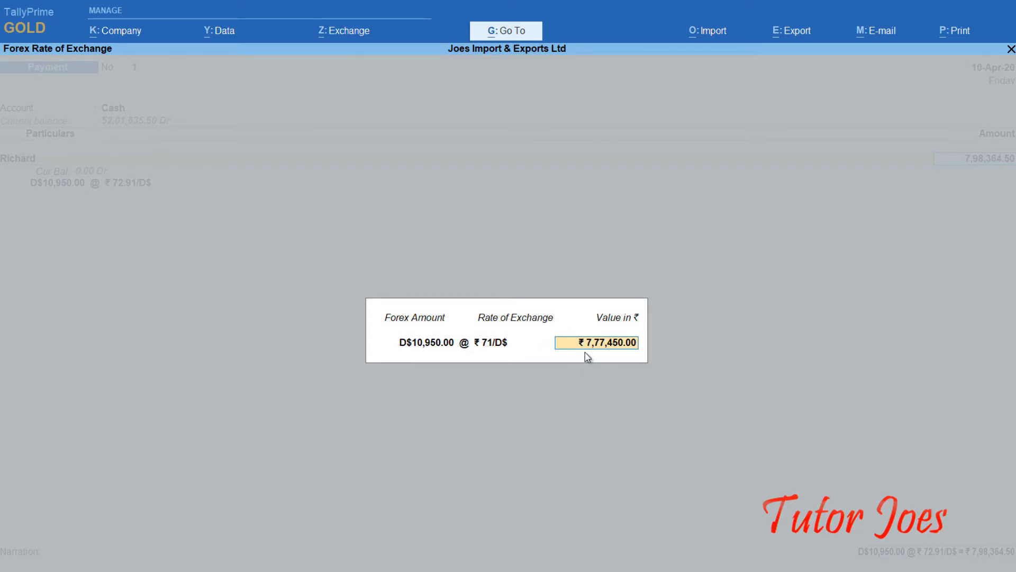
key("Return")
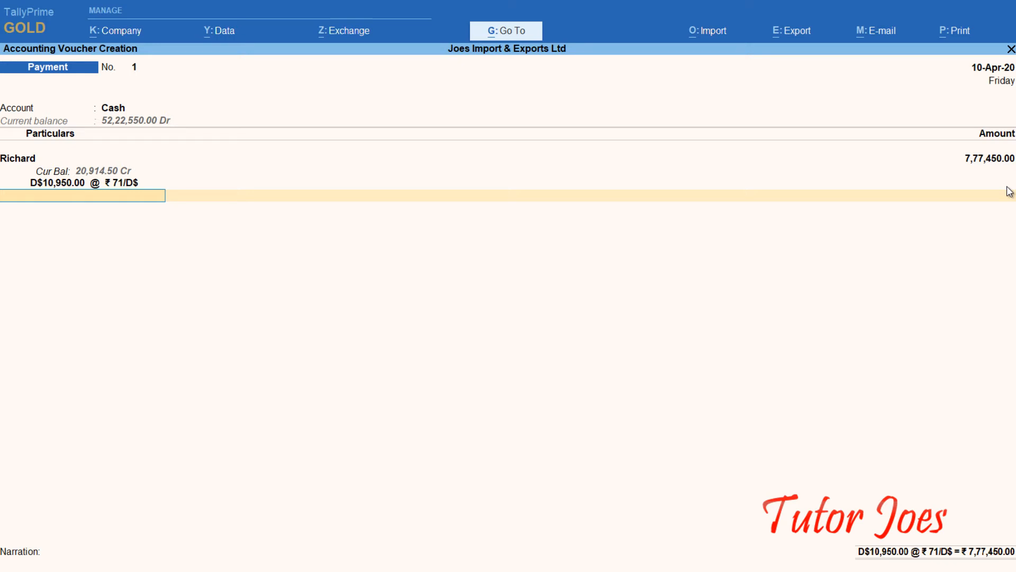
Step: Save the payment voucher without a narration and leave voucher entry
key("Return")
key("Return")
key("Return")
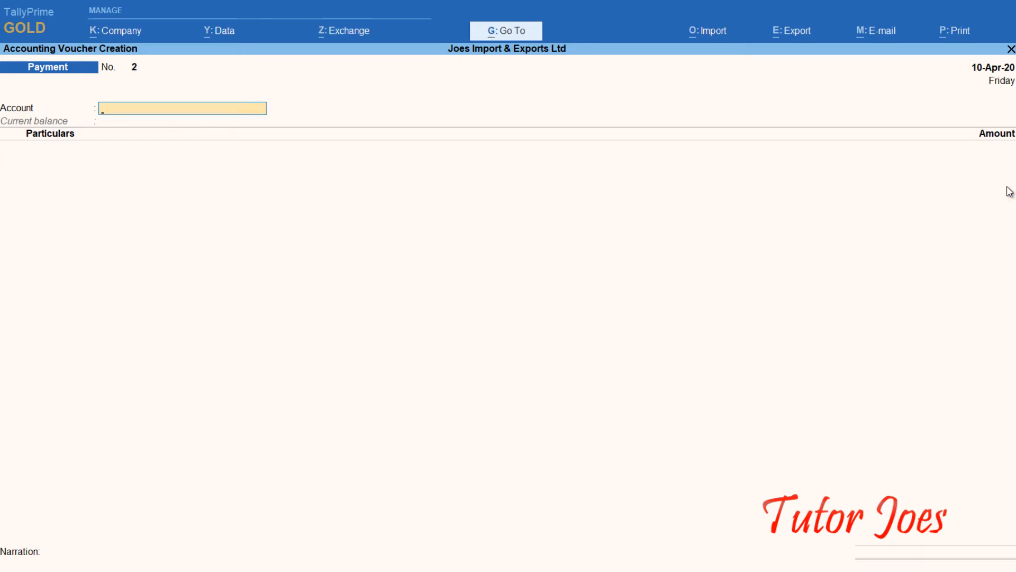
key("Escape")
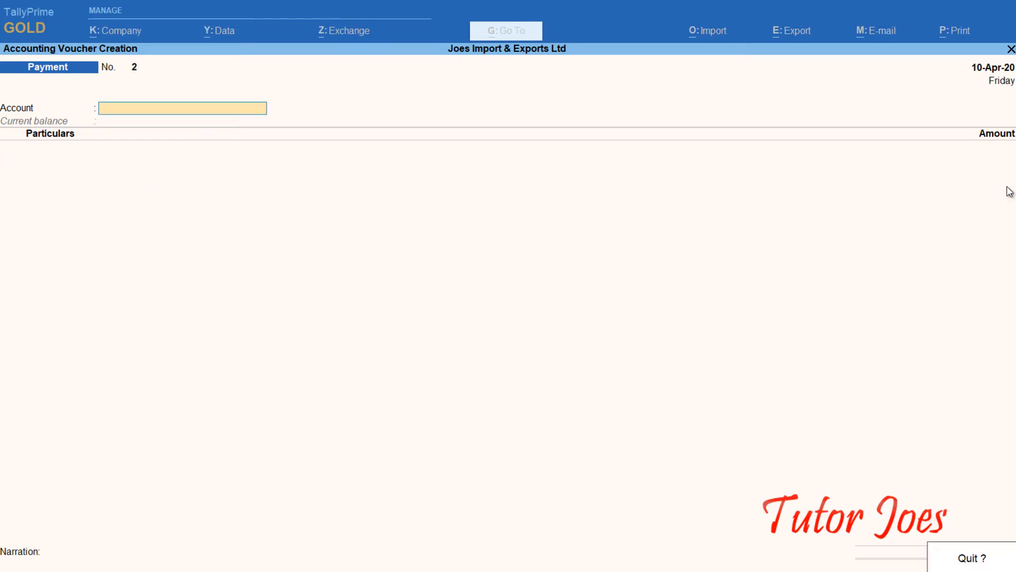
key("Return")
Step: Open the Balance Sheet in its detailed form to examine the unadjusted forex gain or loss
key("Down")
key("Down")
key("Down")
key("Down")
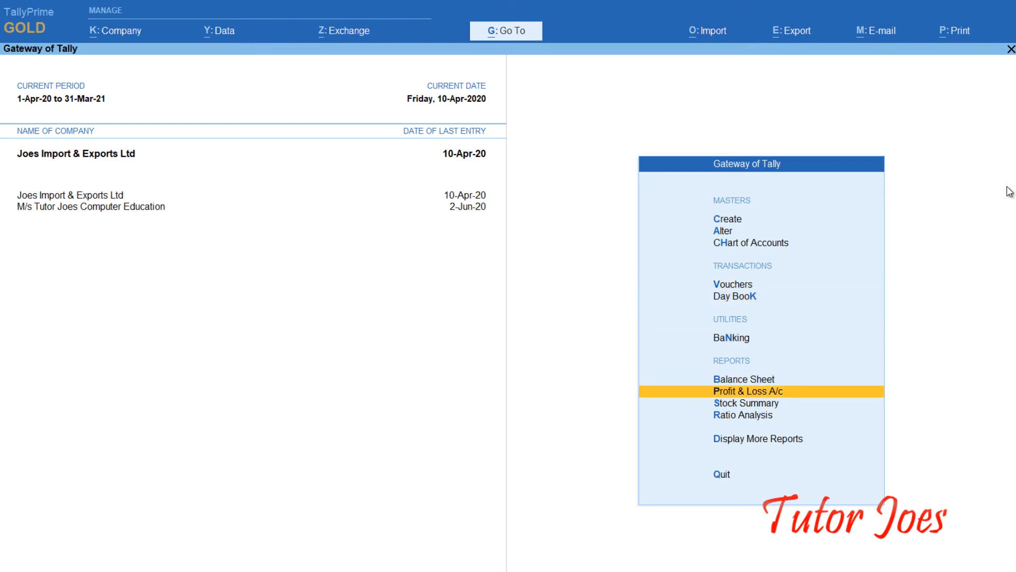
key("Up")
key("Return")
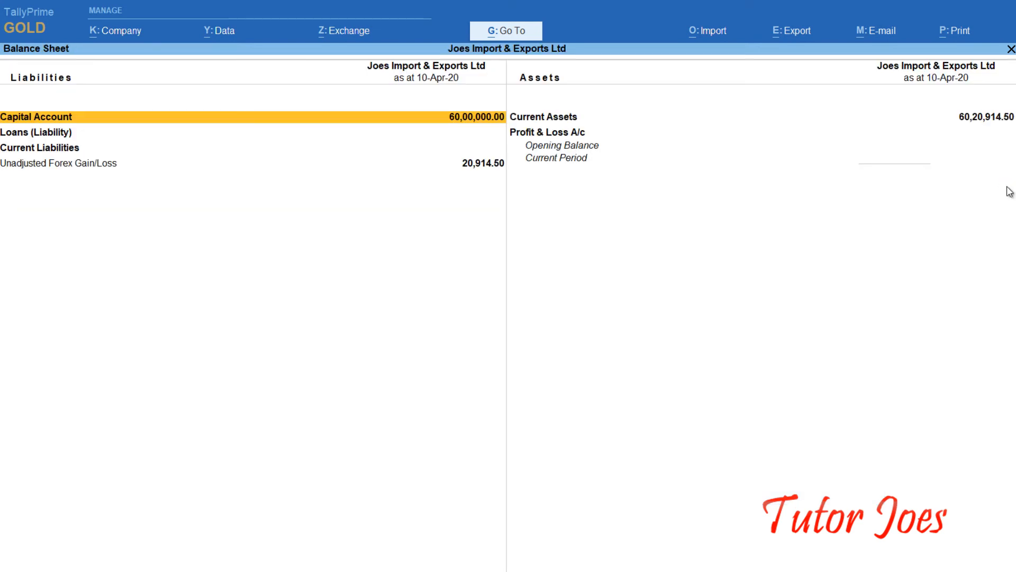
key("alt+F5")
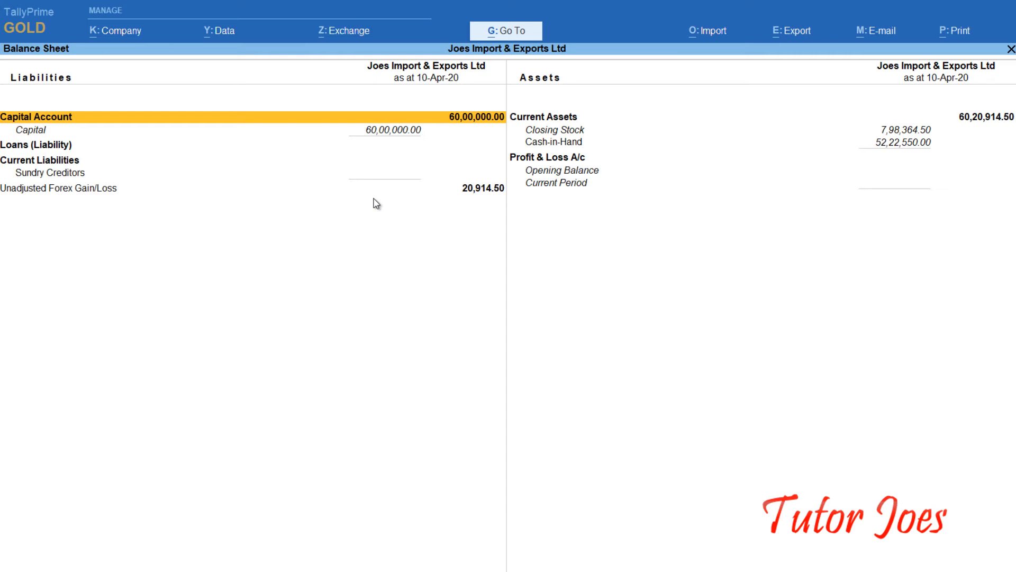
Step: Check the Sundry Creditors group summary from the Balance Sheet and return to the Gateway of Tally
key("Down")
key("Down")
key("Down")
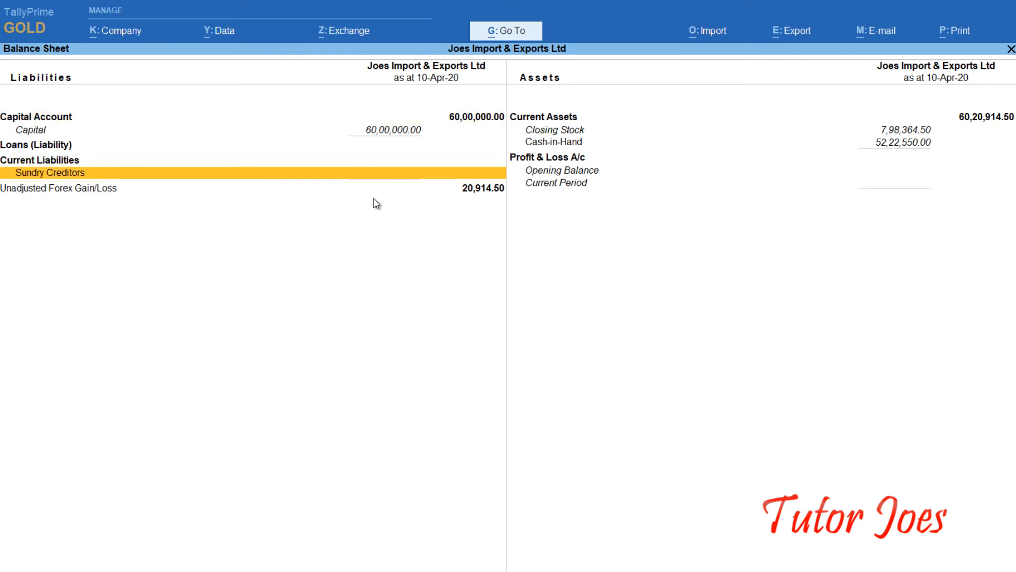
key("Return")
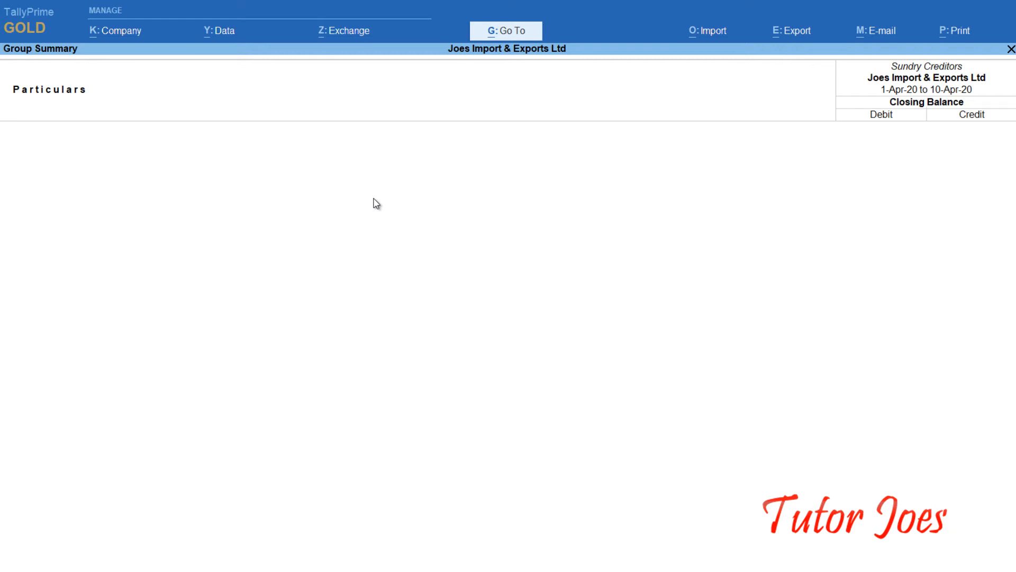
key("Escape")
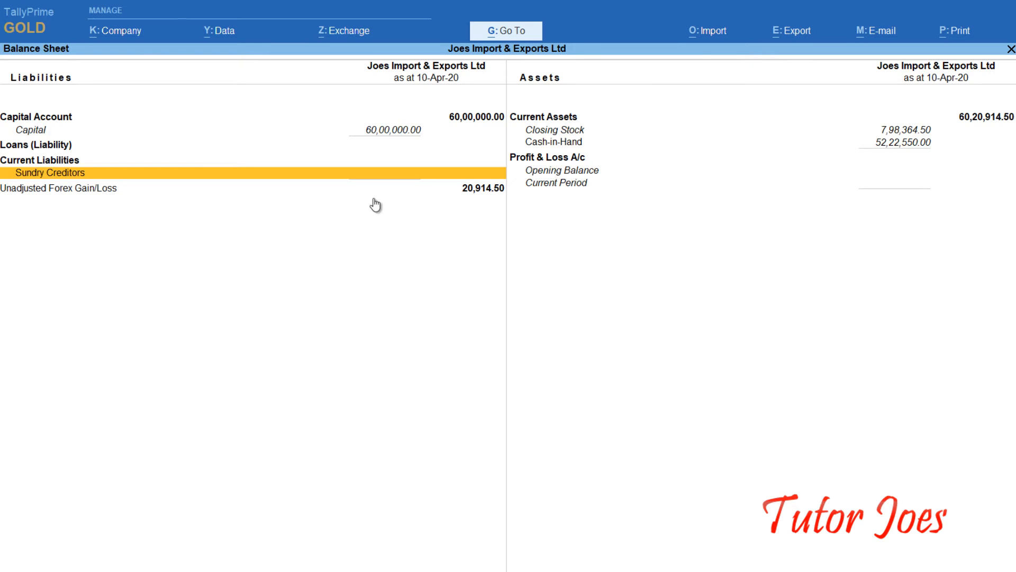
key("Escape")
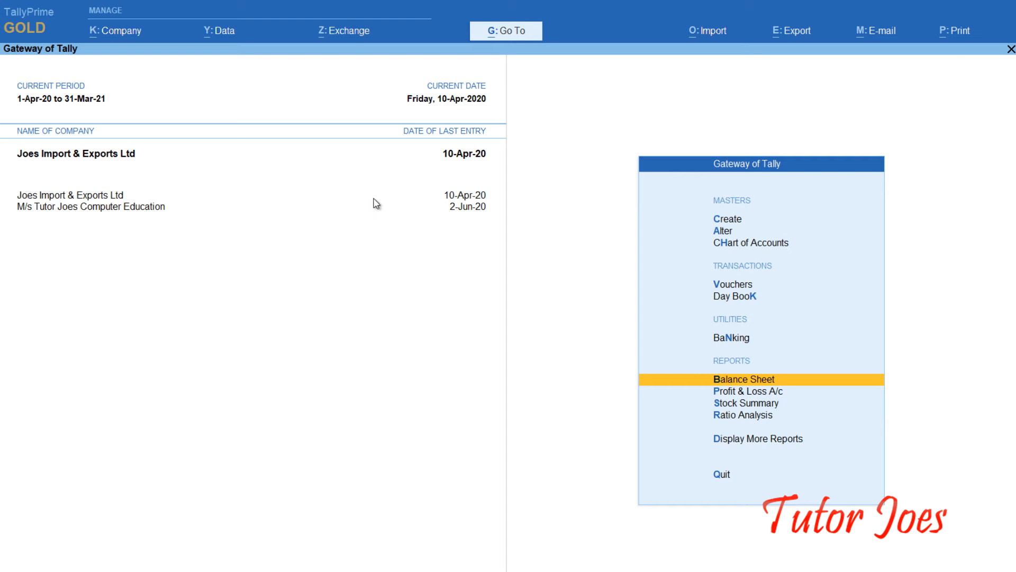
Step: Open the Journal voucher type for alteration
key("Up")
key("Up")
key("Up")
key("Up")
key("Up")
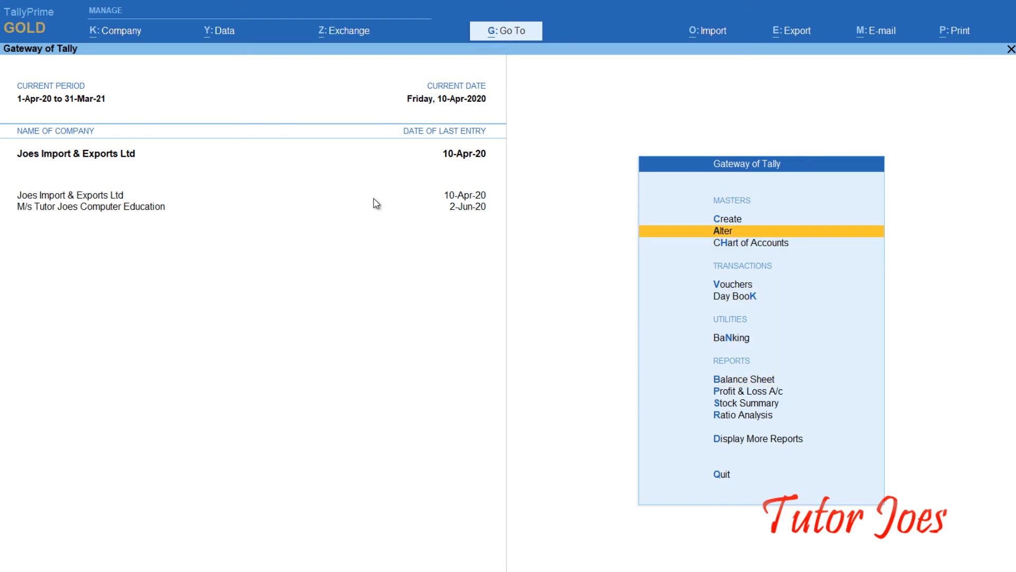
key("Return")
key("Down")
key("Down")
key("Down")
key("Down")
key("Down")
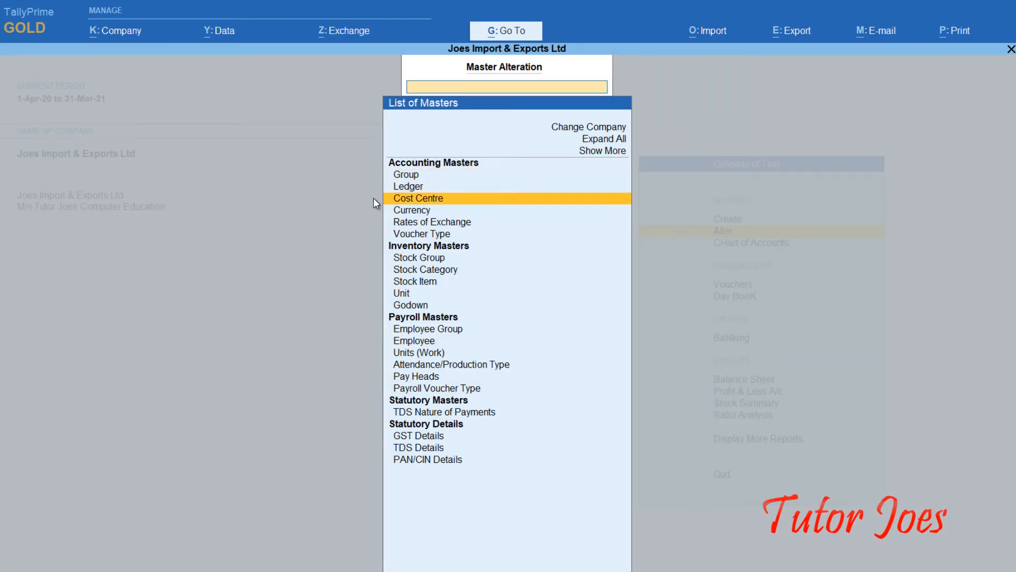
key("Down")
key("Up")
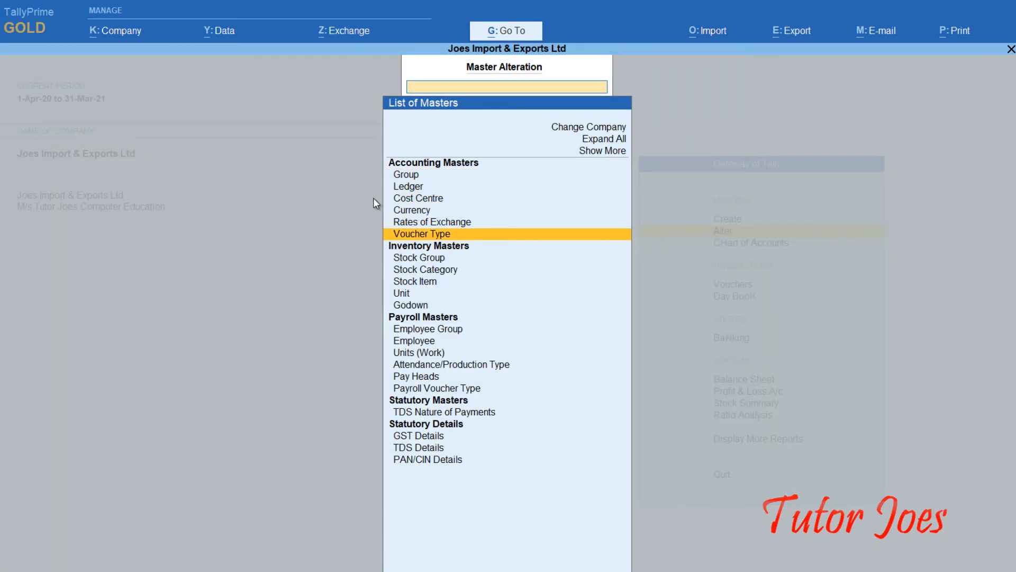
key("Return")
type("J")
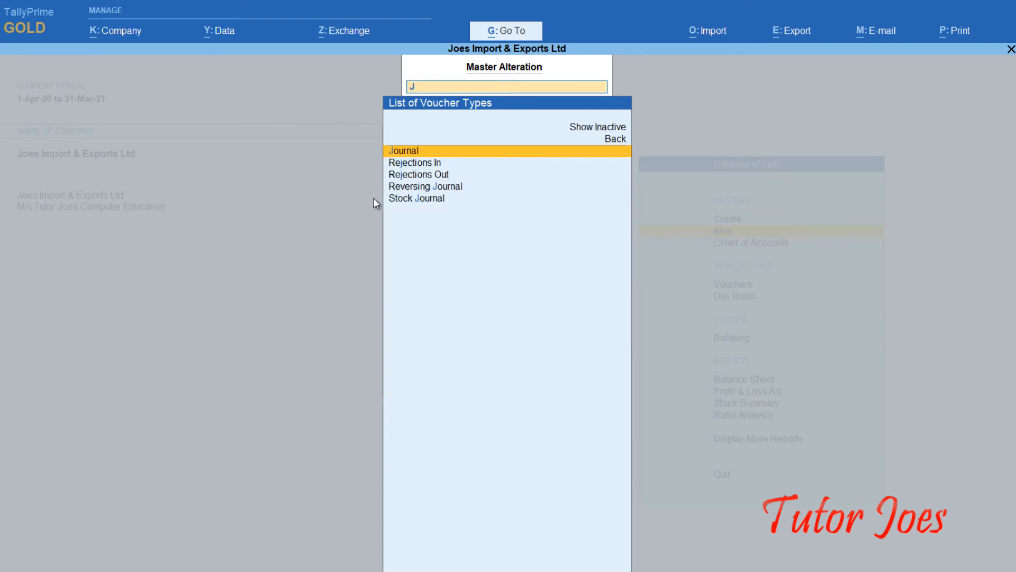
key("Down")
key("Up")
key("Return")
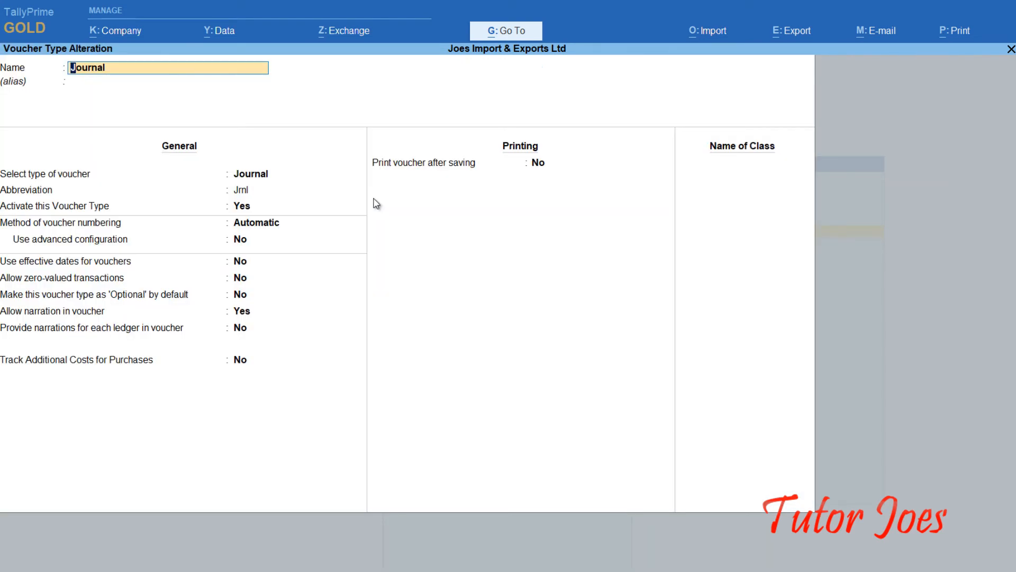
Step: Add a voucher class named Forex Gain to the Journal voucher type, keeping its other settings
key("Return")
key("Return")
key("Return")
key("Return")
key("Return")
key("Return")
key("Return")
key("Return")
key("Return")
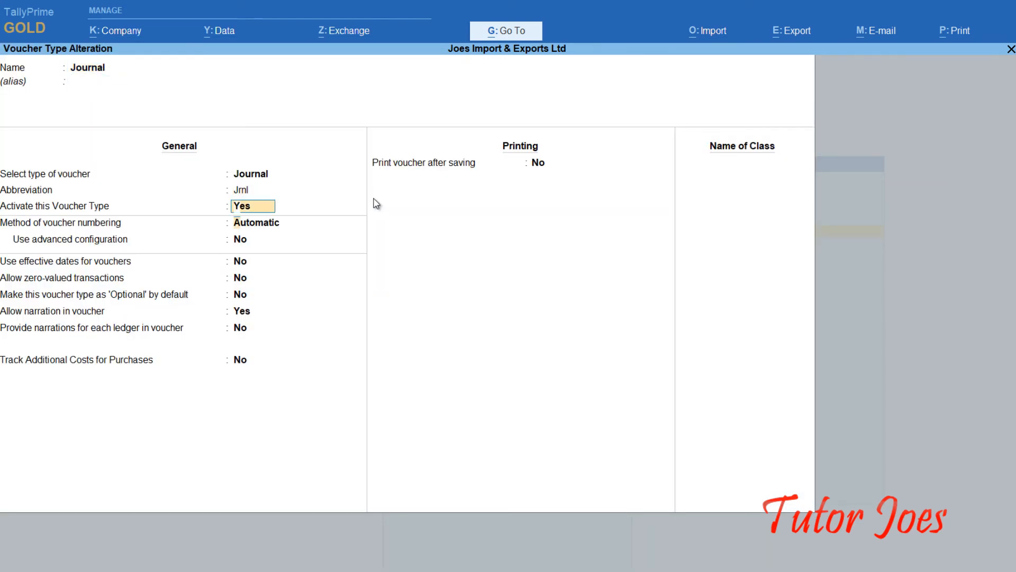
key("Return")
key("Return")
key("Return")
key("Return")
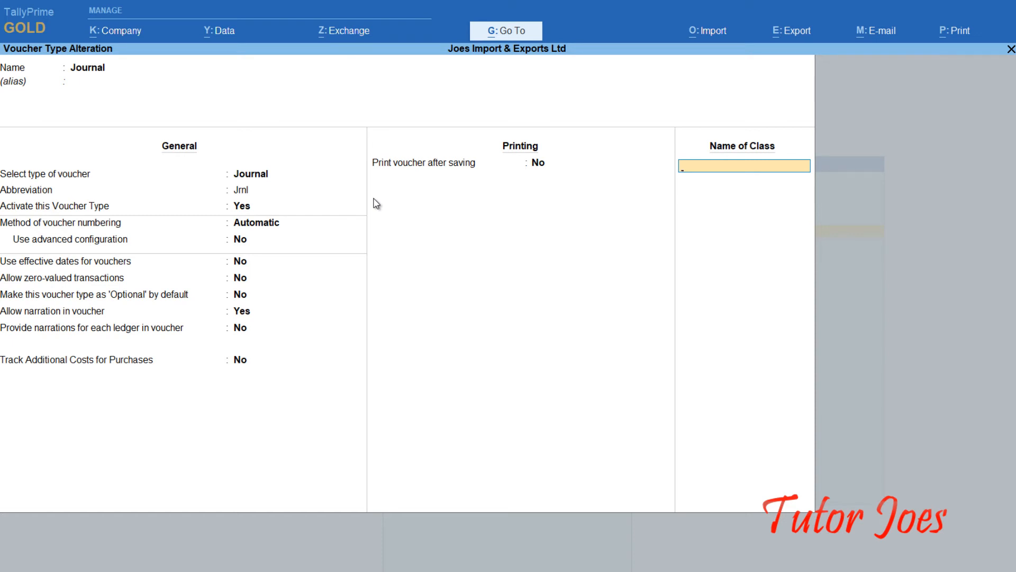
type("Forex Gain")
key("Return")
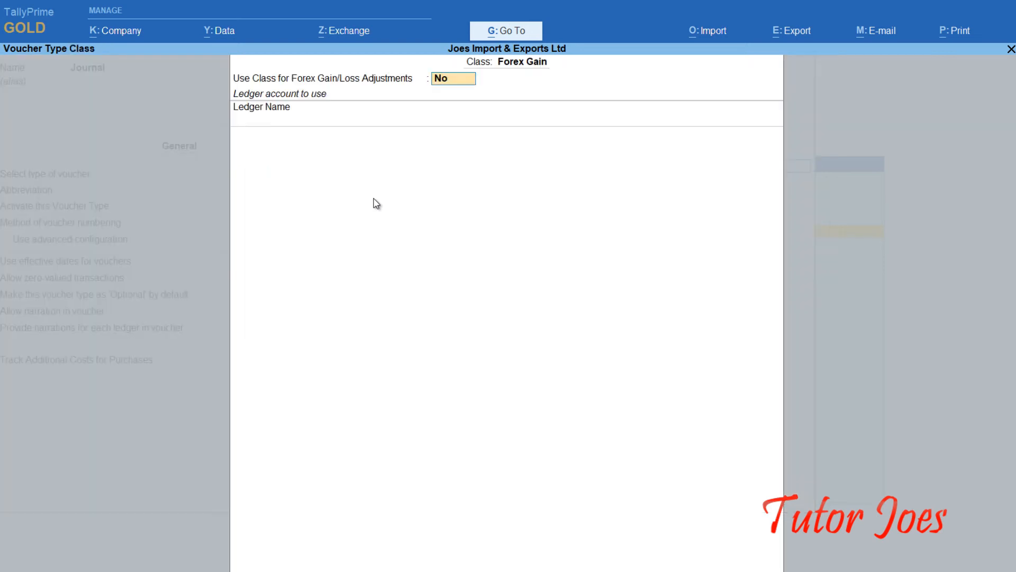
Step: Enable the class for forex gain/loss adjustments with the Profit & Loss A/c ledger, save the voucher type and return to the Gateway
type("ye")
key("Return")
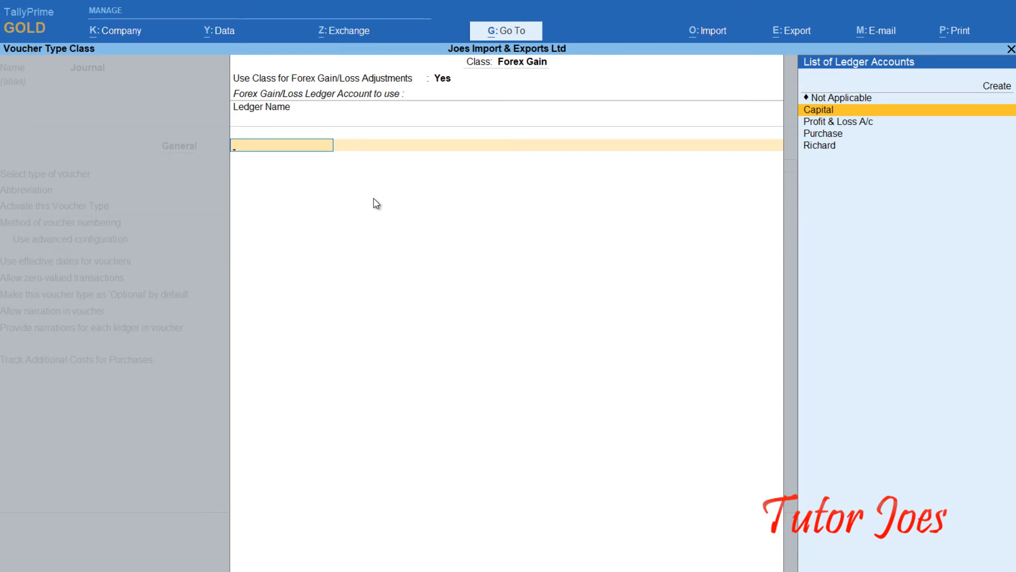
key("Down")
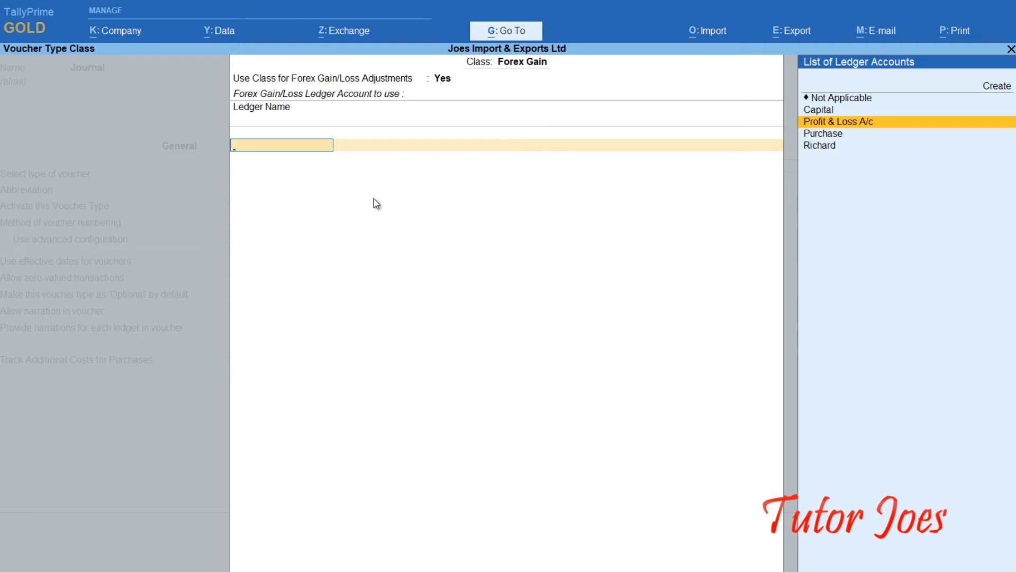
key("Return")
key("Return")
key("Return")
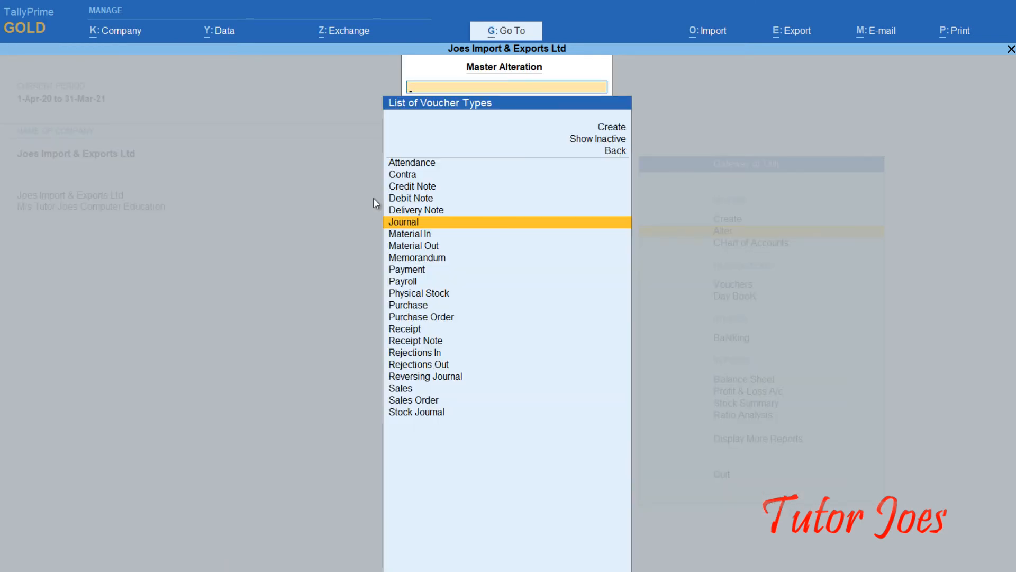
key("Escape")
key("Escape")
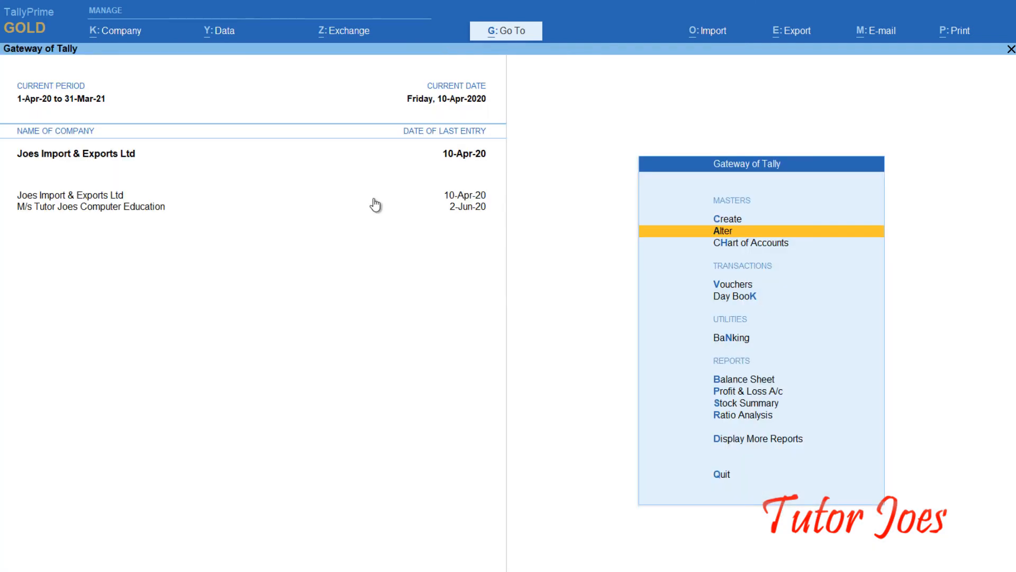
Step: Start a Journal voucher that uses the Forex Gain class
key("Down")
key("Down")
key("Return")
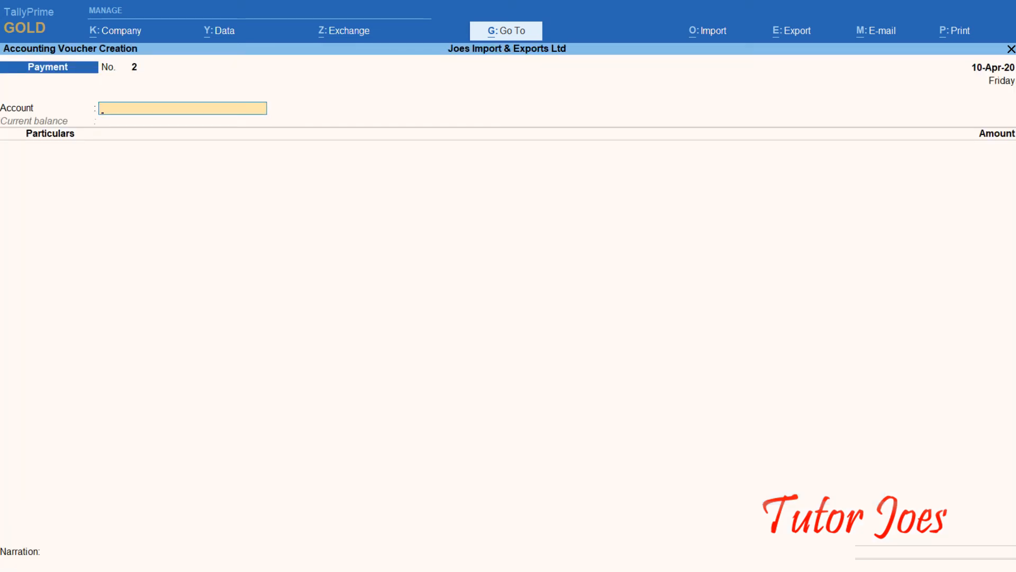
key("F7")
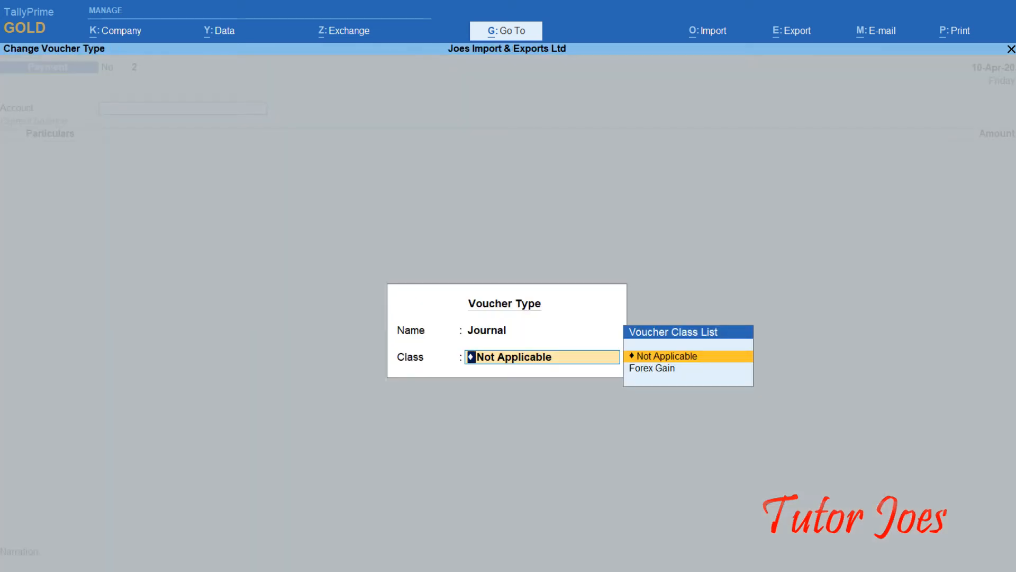
left_click(647, 369)
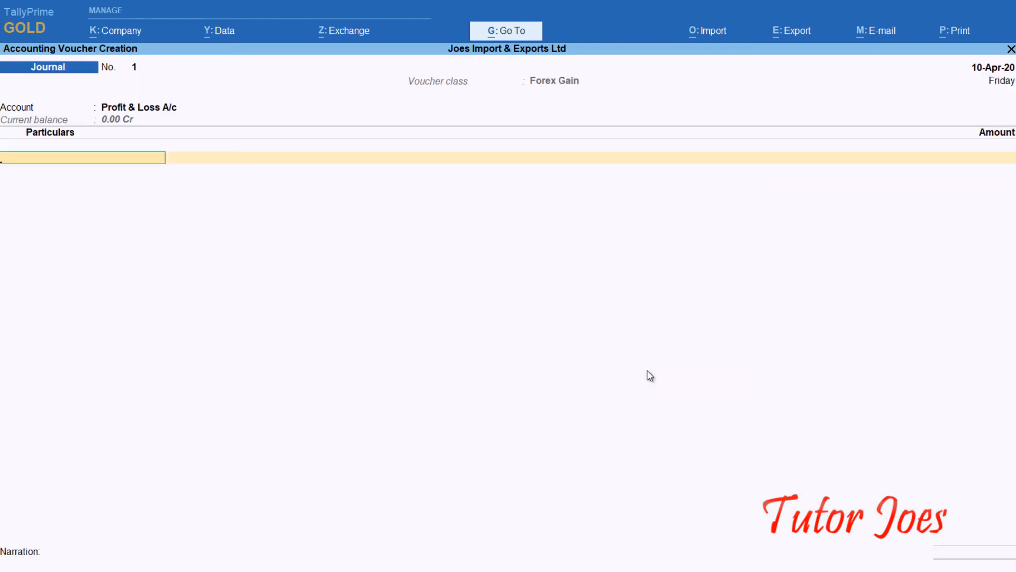
Step: Enter the creditor's ledger with the calculated adjustment amount, save the journal without a narration and leave voucher entry
type("Ri")
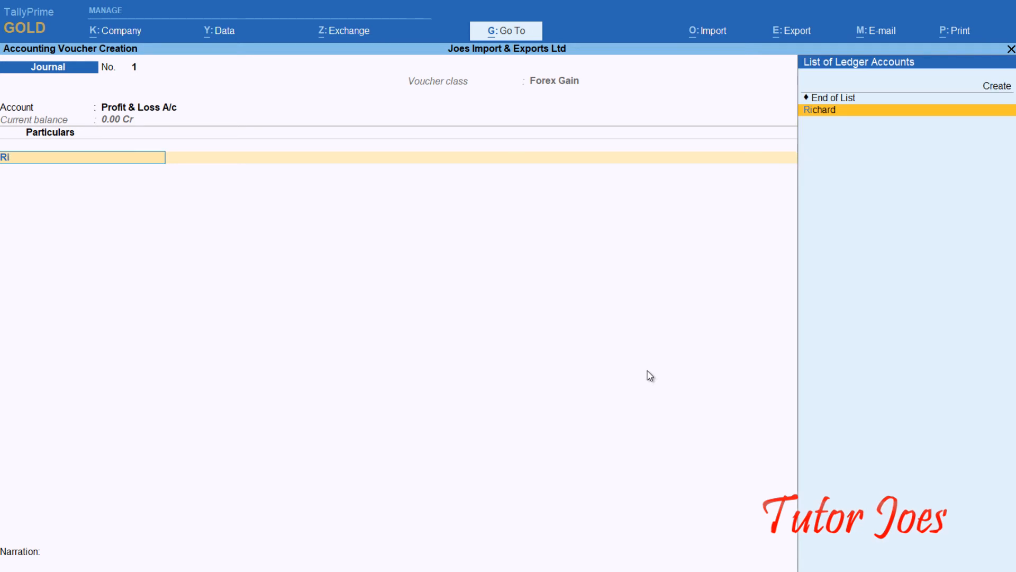
key("Return")
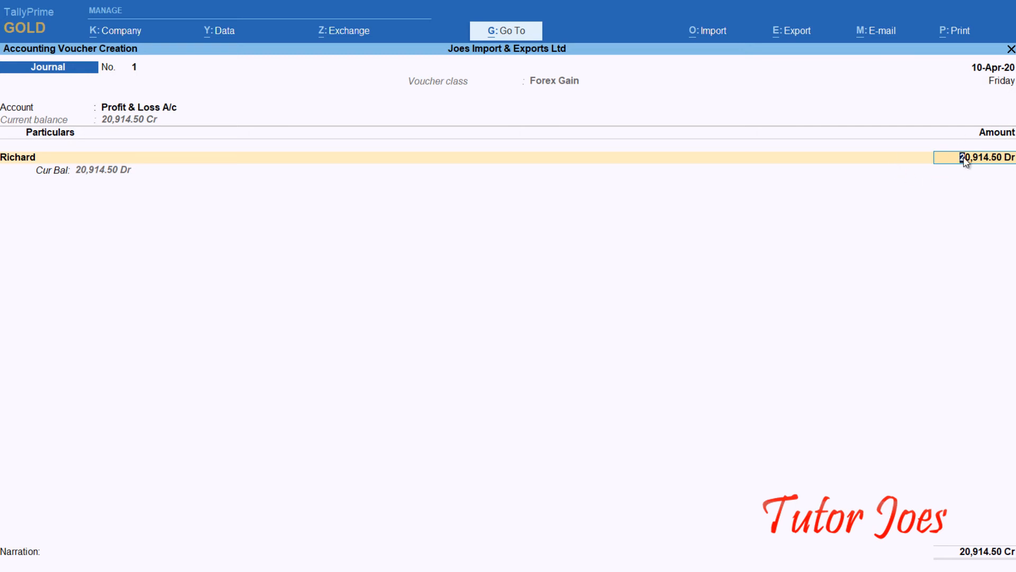
key("Return")
key("Return")
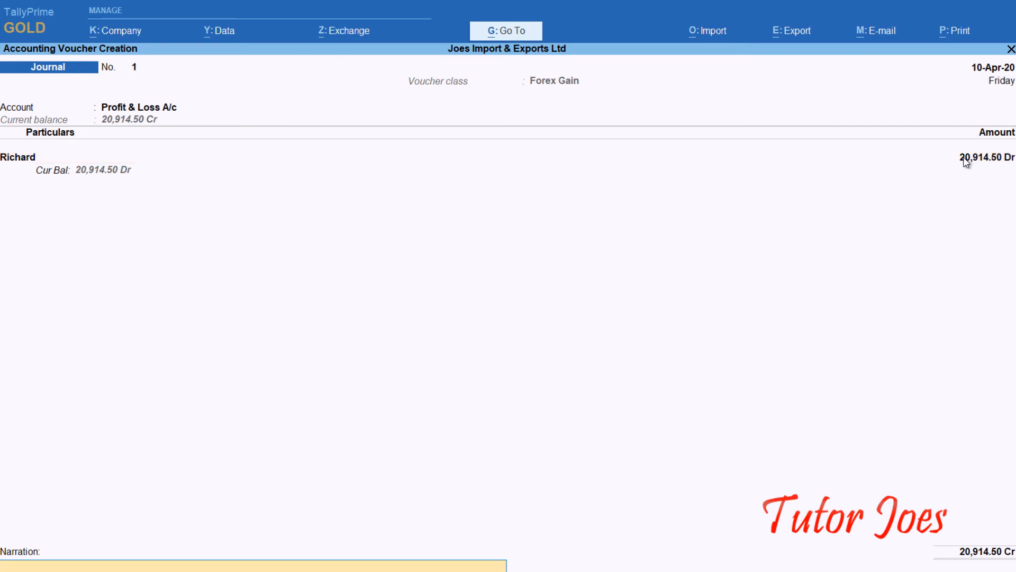
key("Return")
key("Return")
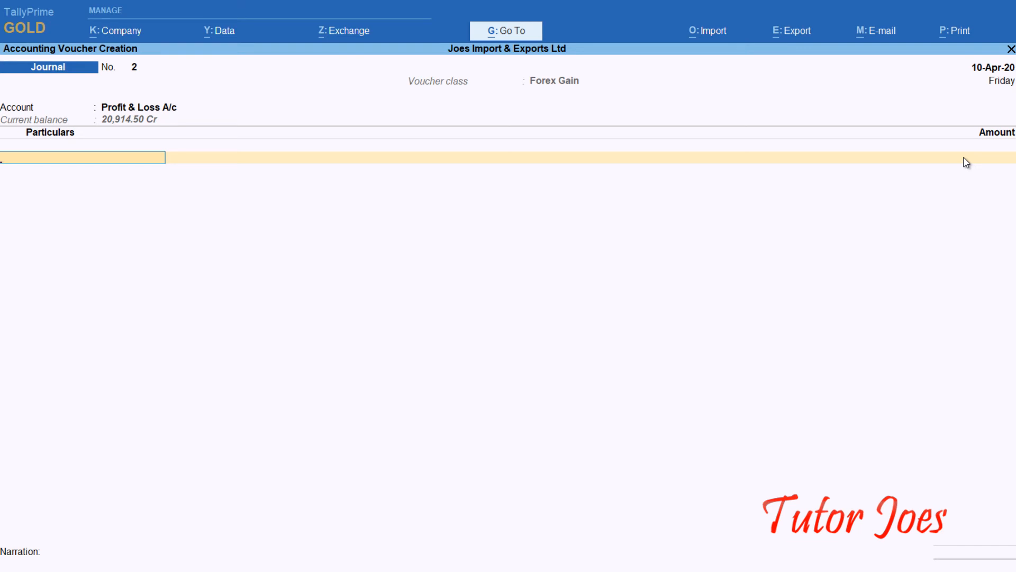
key("Escape")
key("y")
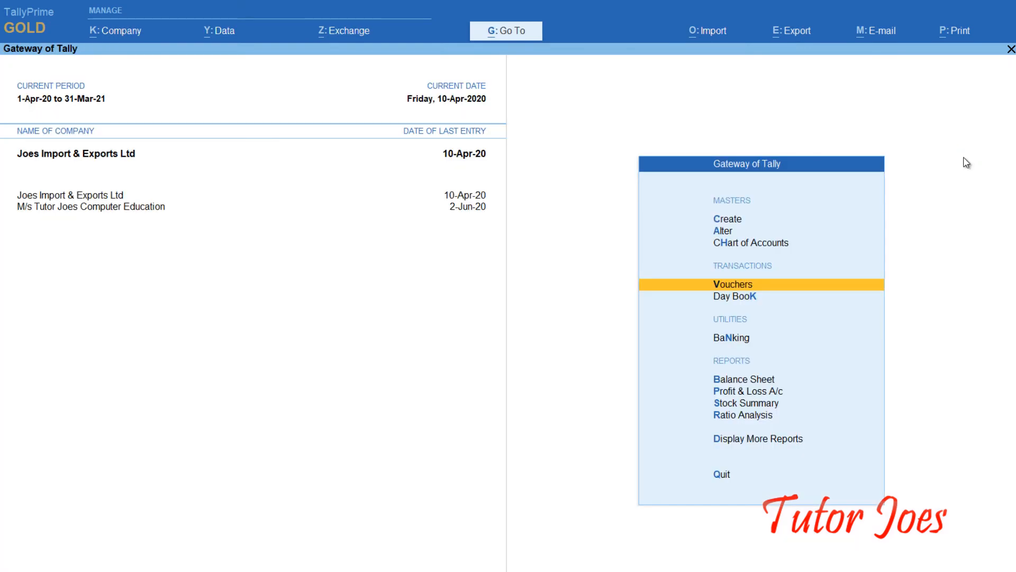
Step: Examine the detailed Balance Sheet for the effect of the forex adjustment and return to the Gateway
key("b")
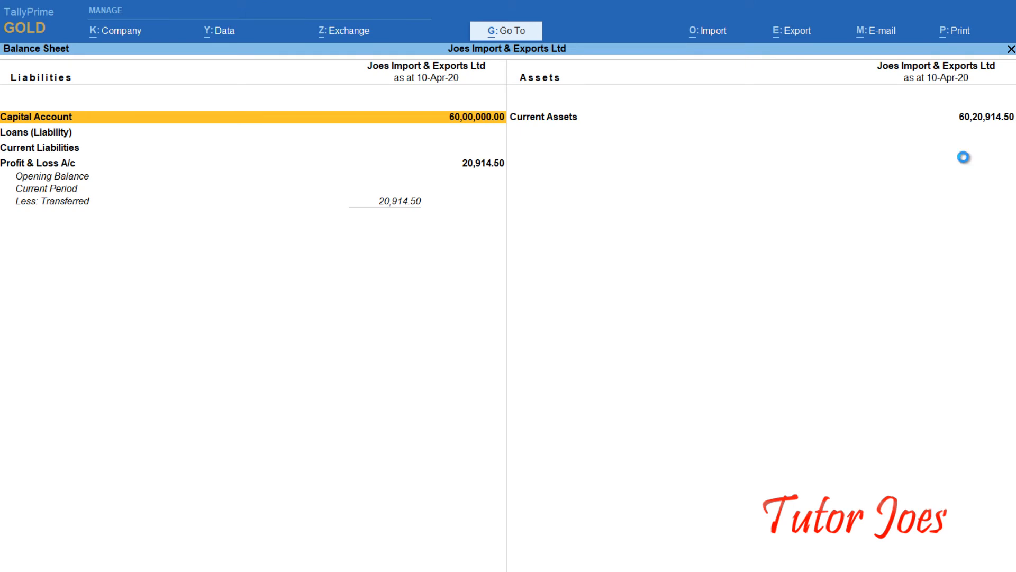
key("alt+F5")
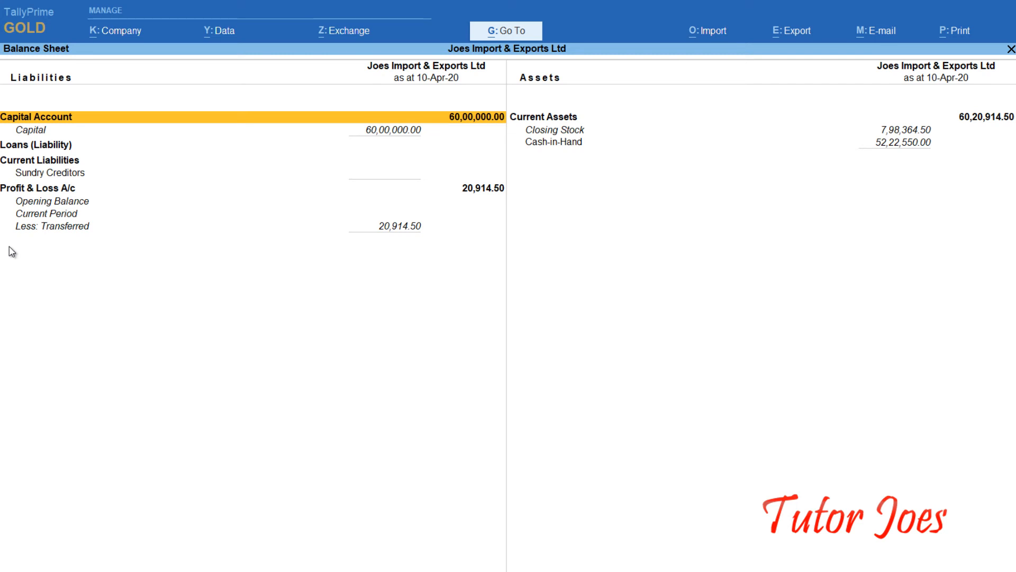
key("Escape")
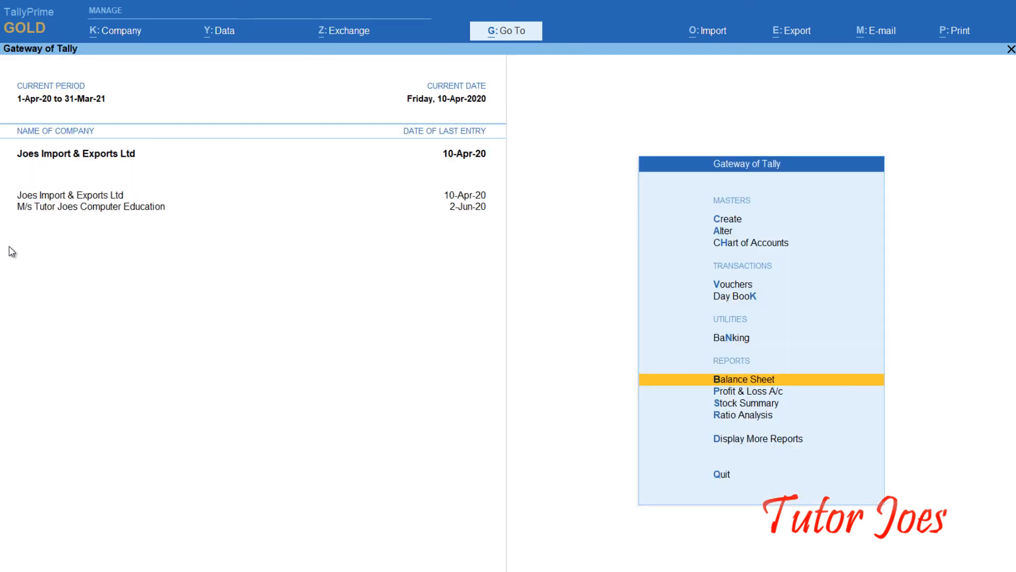
Step: Start a new Sales voucher from voucher entry
key("Down")
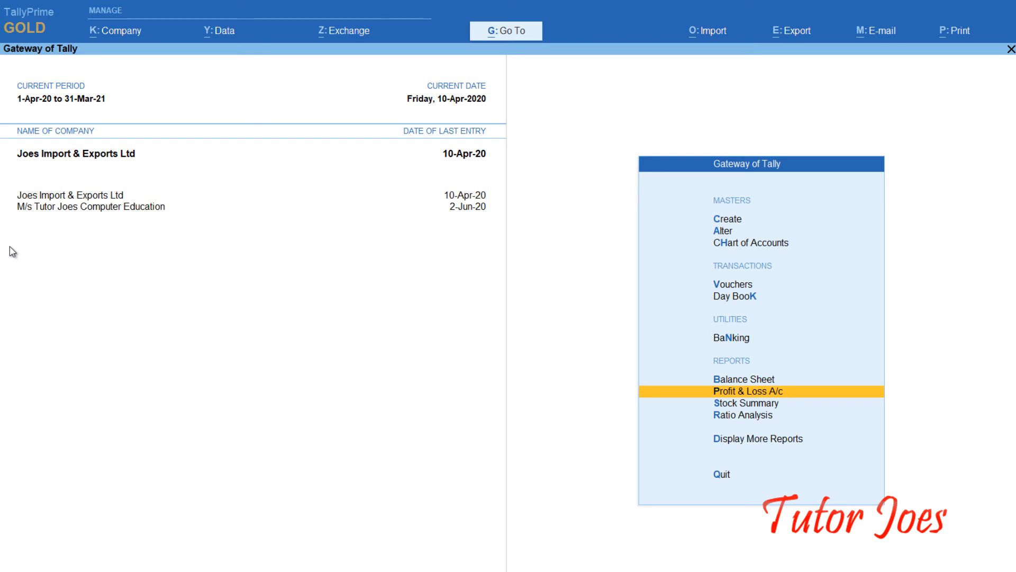
key("Up")
key("Up")
key("Up")
key("Up")
key("Return")
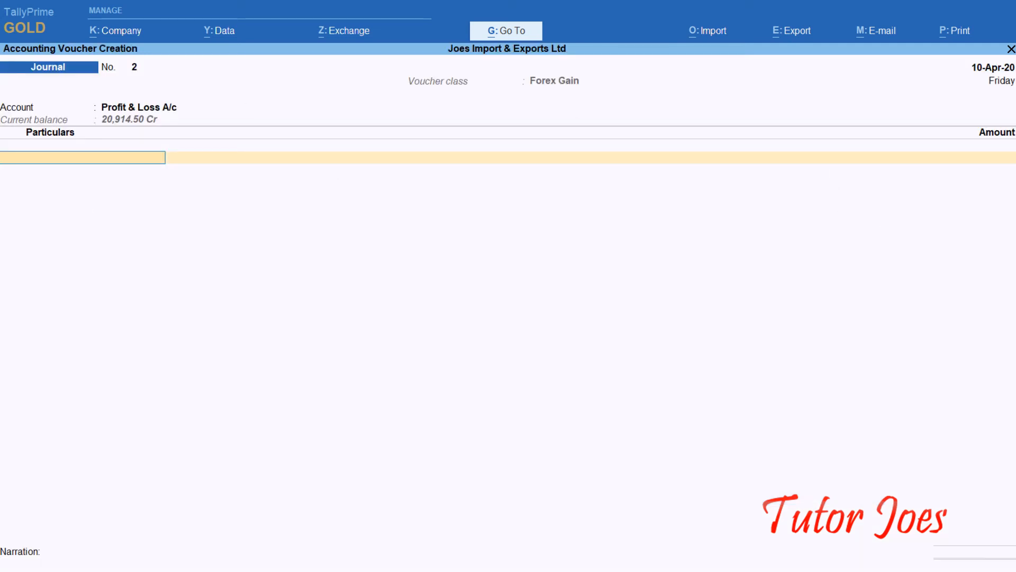
key("F8")
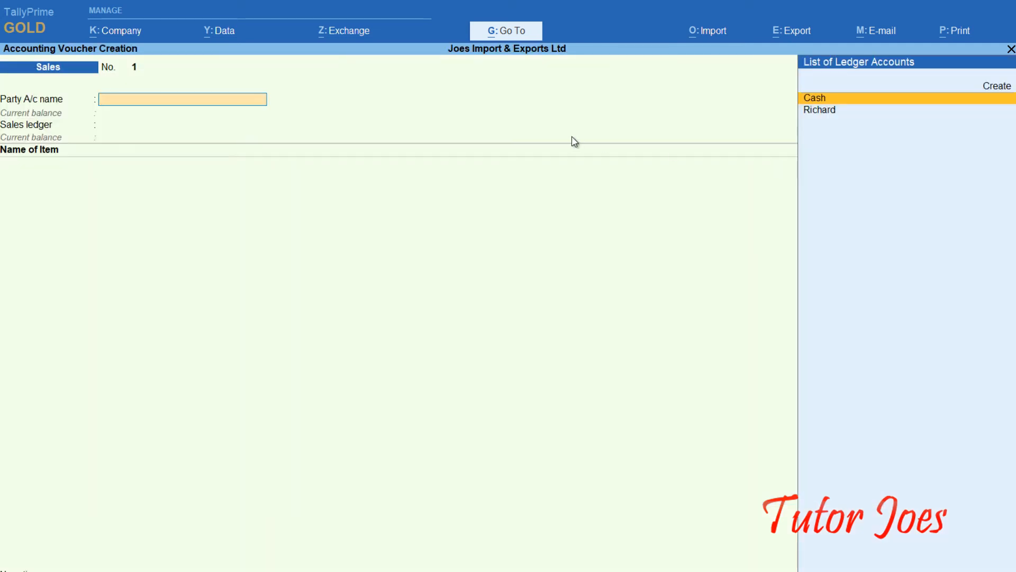
Step: Create a party ledger with the customer's full name under the Sundry Debtors group
key("alt+c")
type("Her")
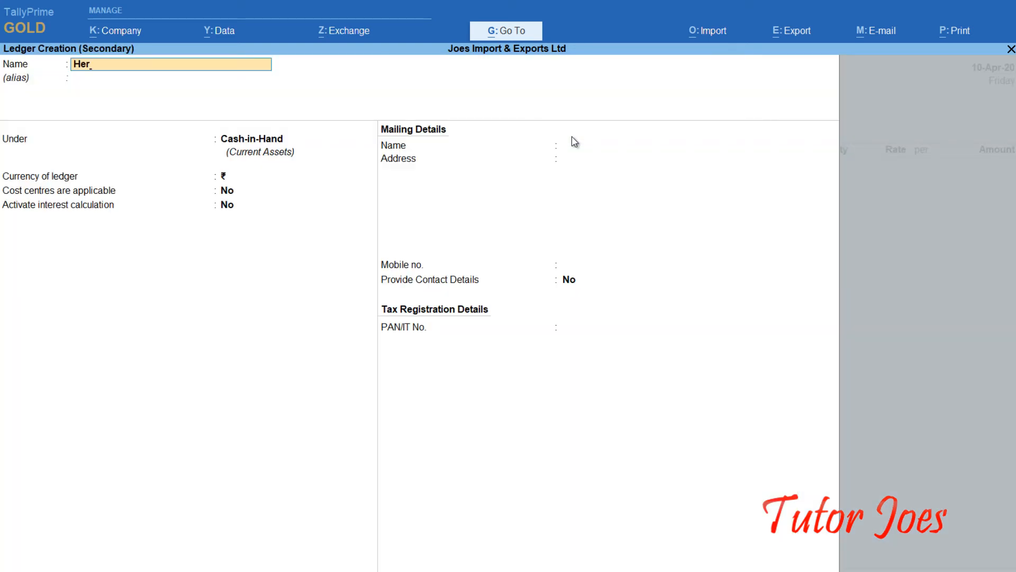
type("nry Mike")
key("Return")
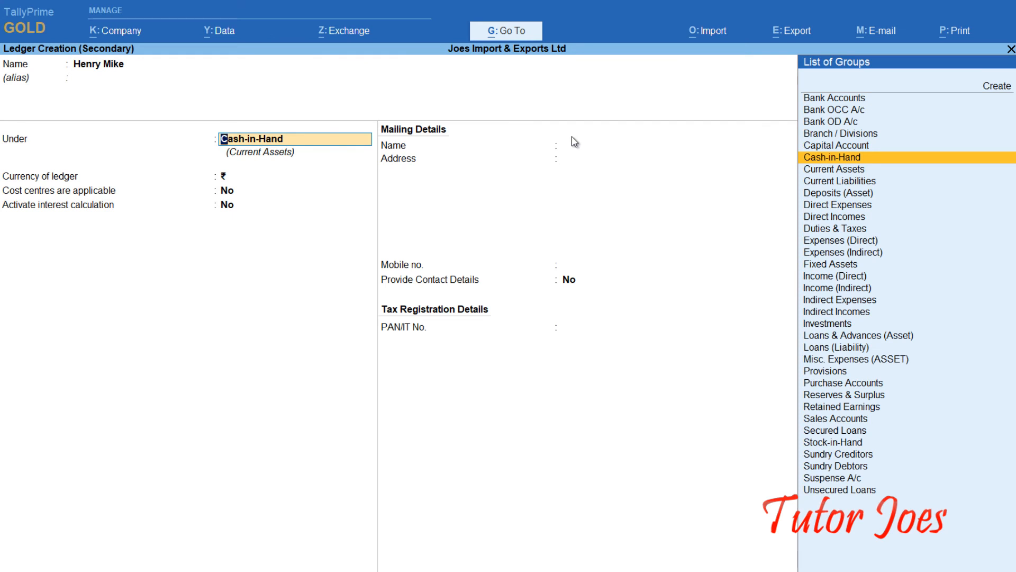
type("Sun")
key("Down")
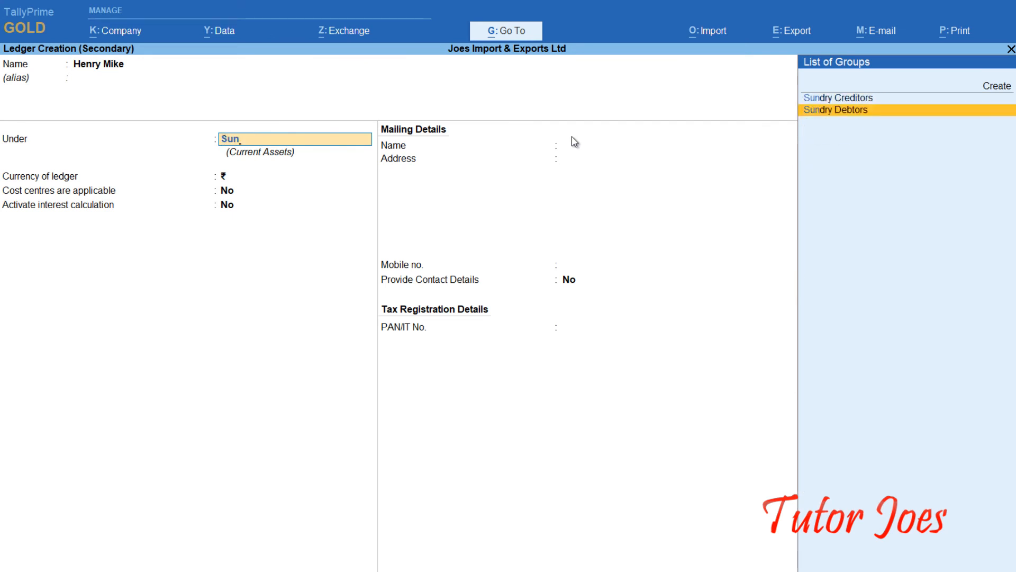
key("Return")
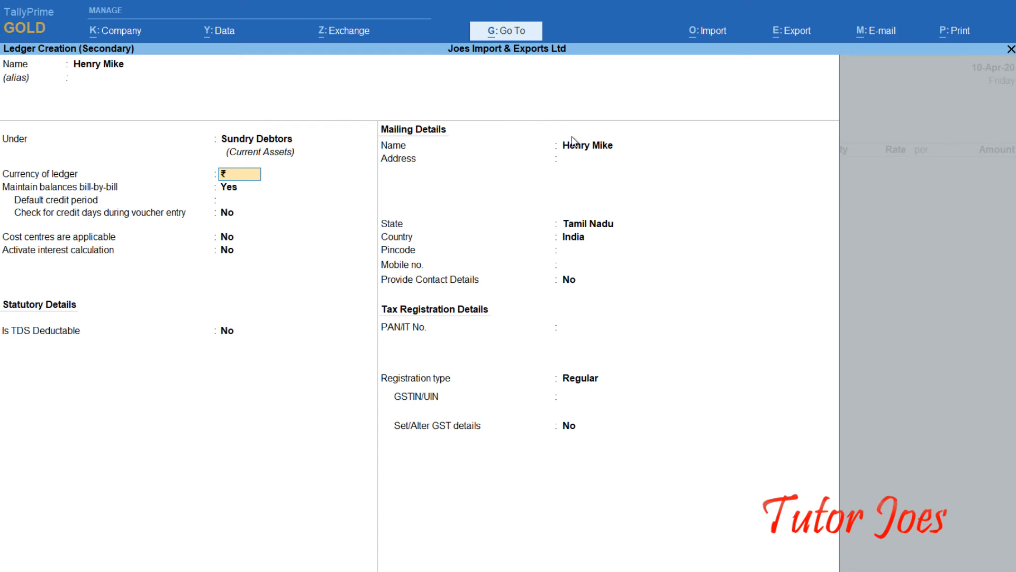
Step: Set the customer ledger's currency to € (Euro) and save the ledger with its remaining default settings
key("BackSpace")
key("Up")
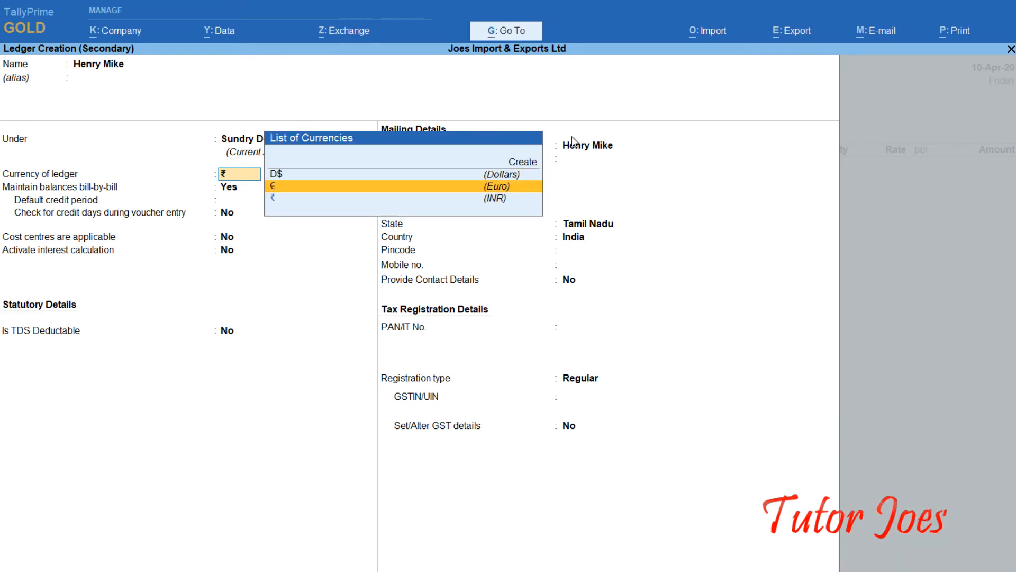
key("Return")
key("Return")
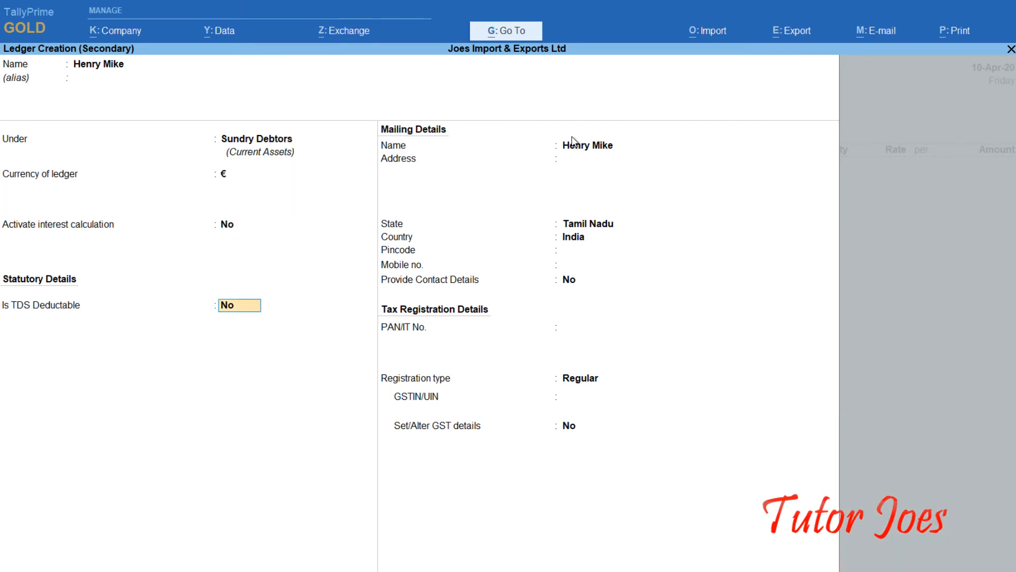
key("Return")
key("Return")
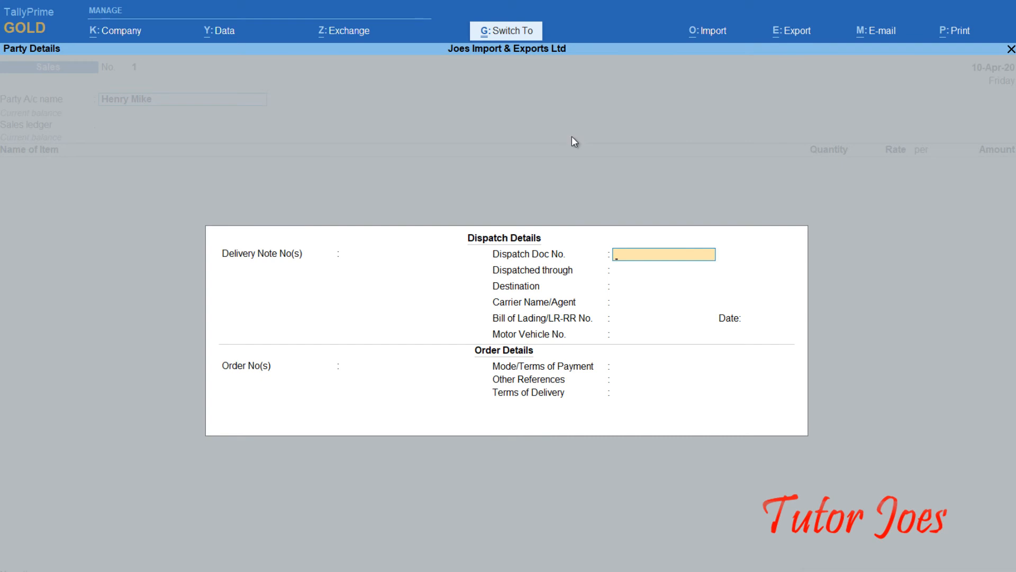
Step: Accept the blank dispatch and default party details, and create a Sales ledger under the Sales Accounts group for the voucher
key("ctrl+a")
key("ctrl+a")
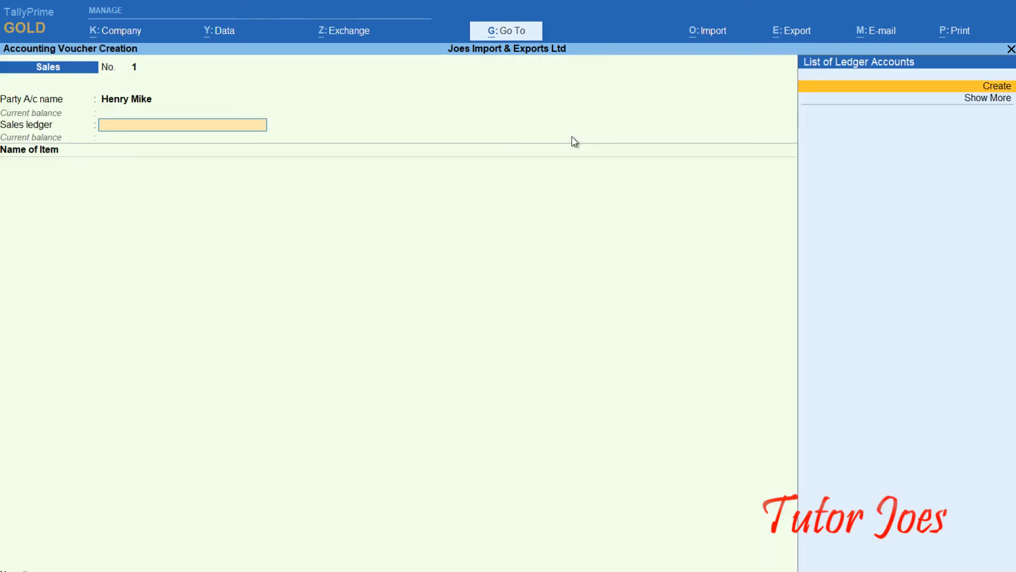
type("c")
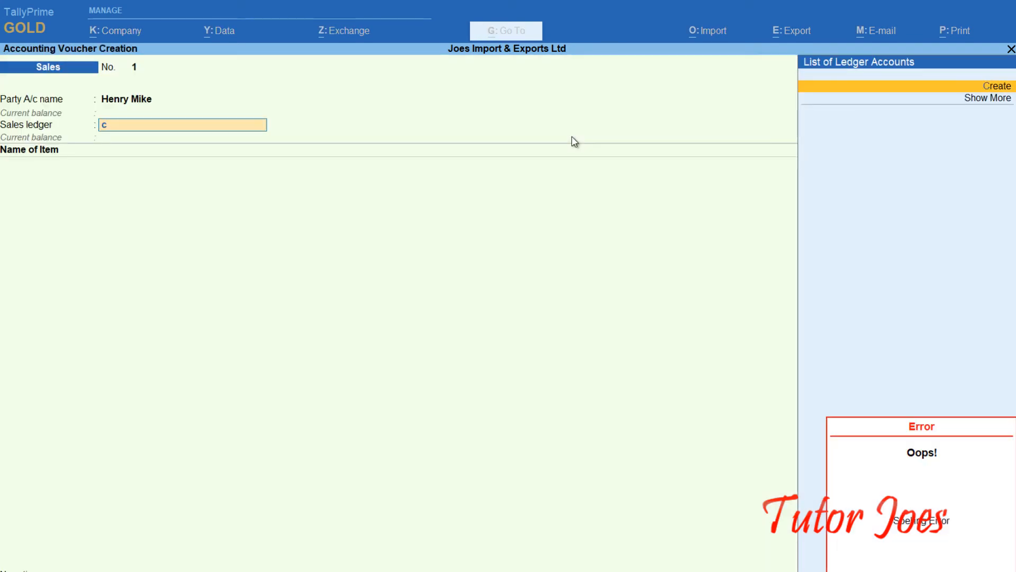
key("alt+c")
type("Sales")
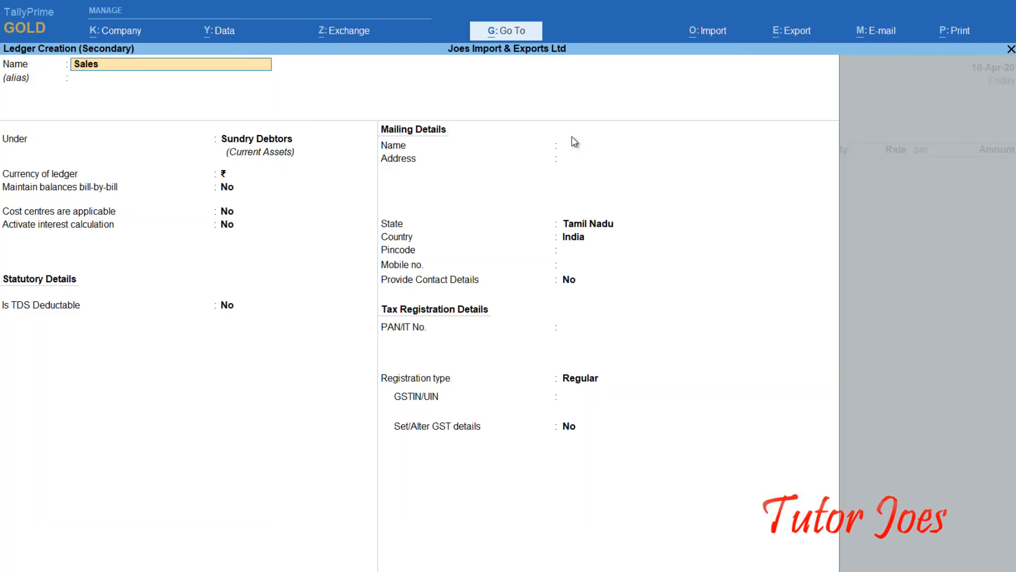
key("Return")
type("Sa")
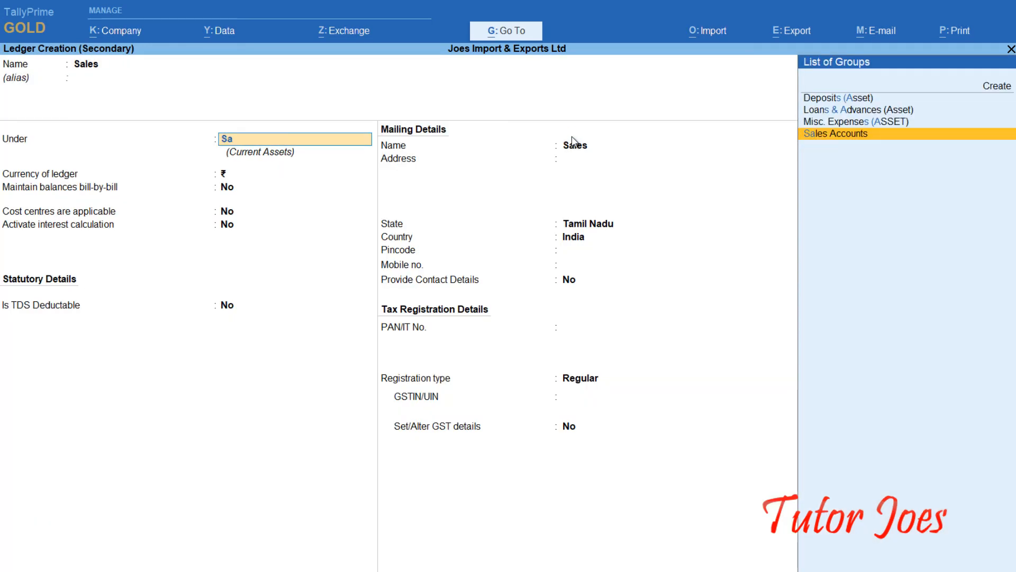
key("Return")
key("Return")
key("Return")
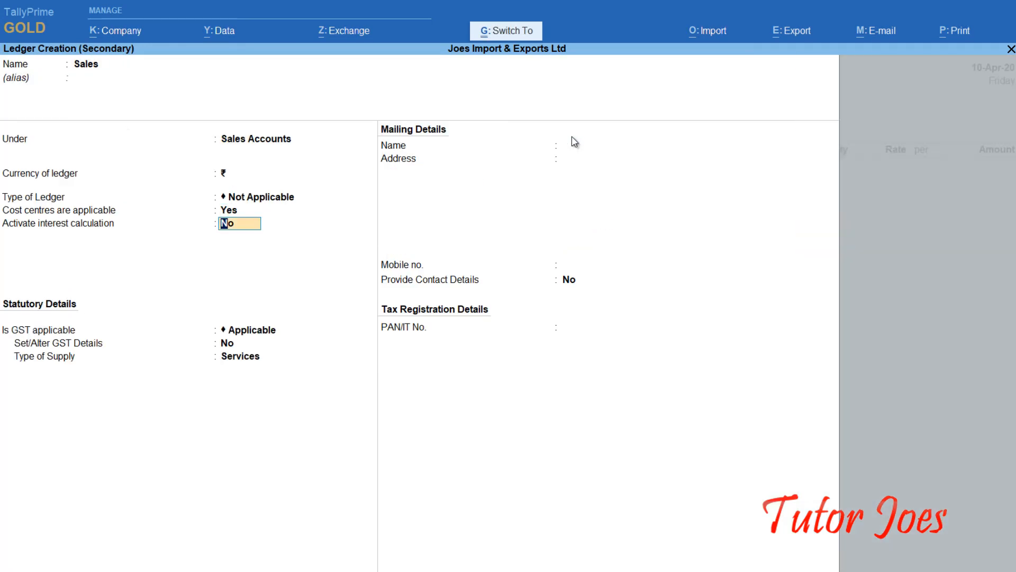
key("ctrl+a")
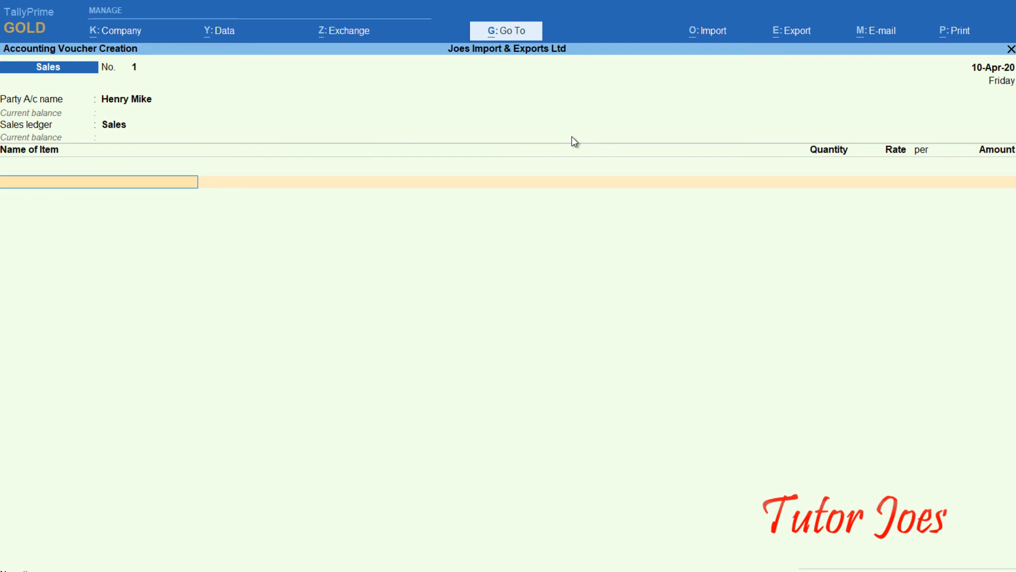
Step: Add the stock item LED Mointor without a description to the sales voucher, with a quantity of 50 nos
type("L")
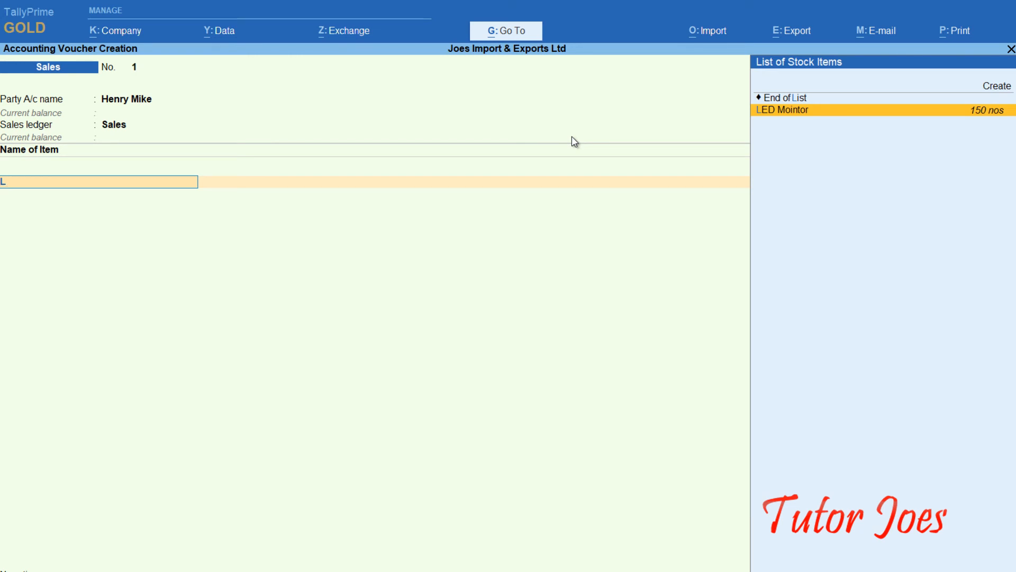
key("Return")
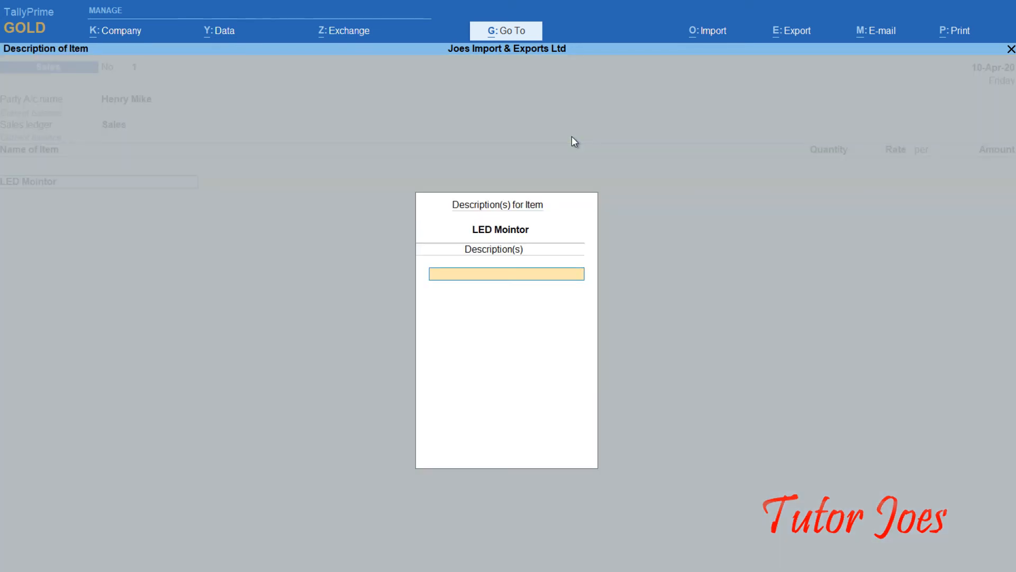
key("Return")
type("50")
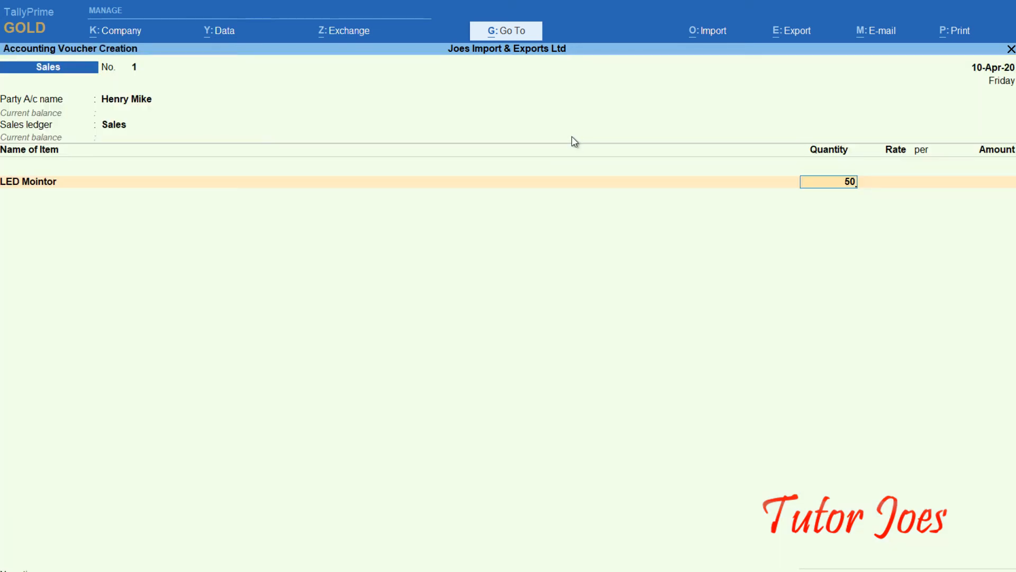
key("Return")
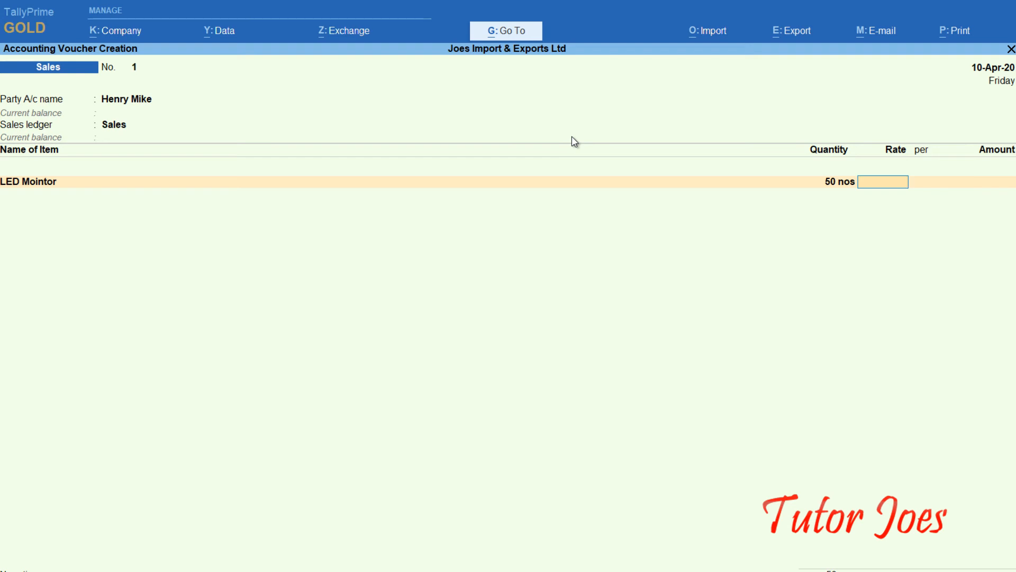
Step: Set the LED Mointor's rate to €87 per nos with an exchange rate of ₹ 85/€
type("€")
type("87")
key("Return")
key("Return")
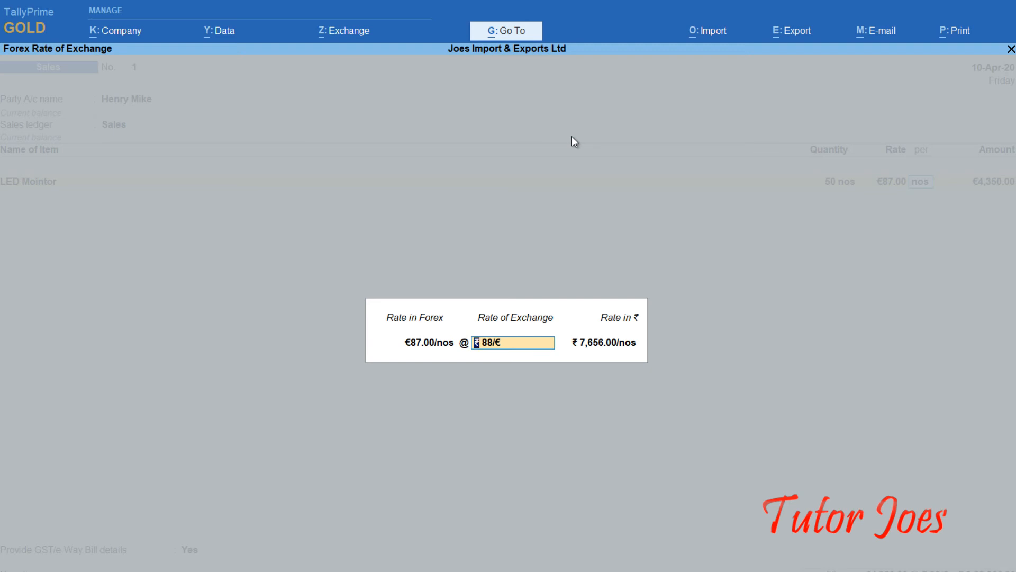
type("85")
key("Return")
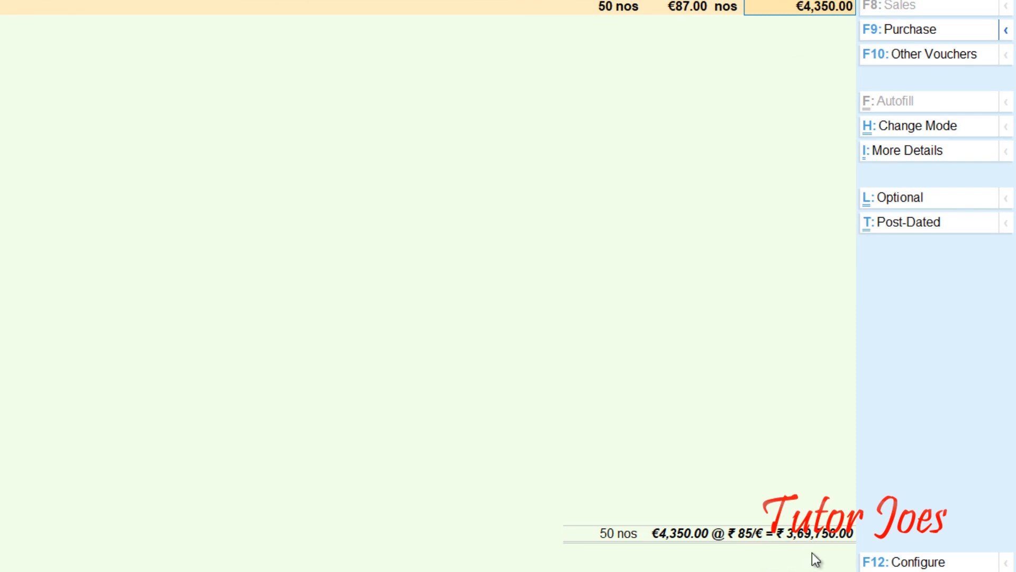
Step: Finish the item list, accept the default e-way bill details and save the sales voucher
key("Return")
key("Return")
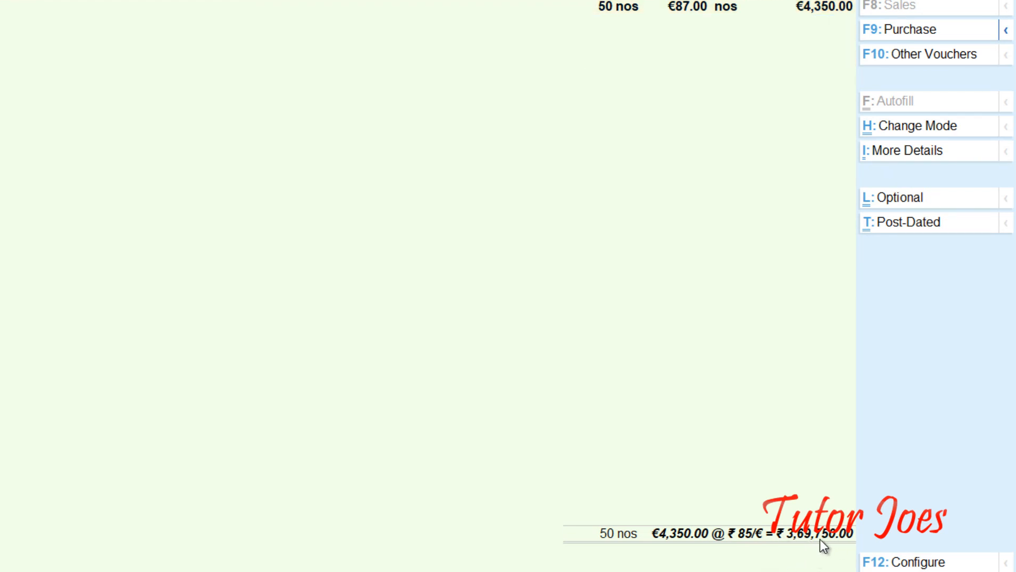
key("Return")
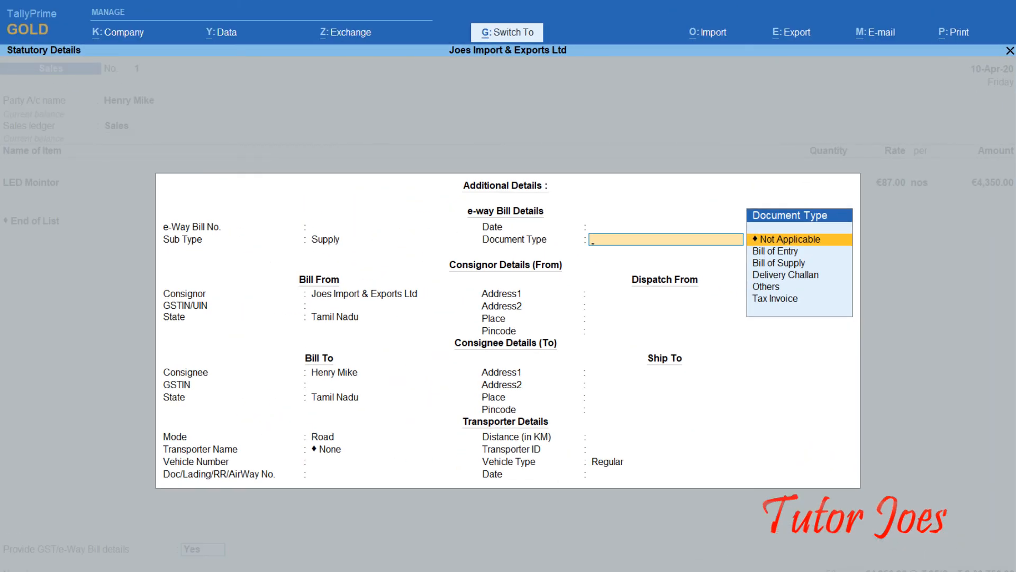
key("ctrl+a")
key("ctrl+a")
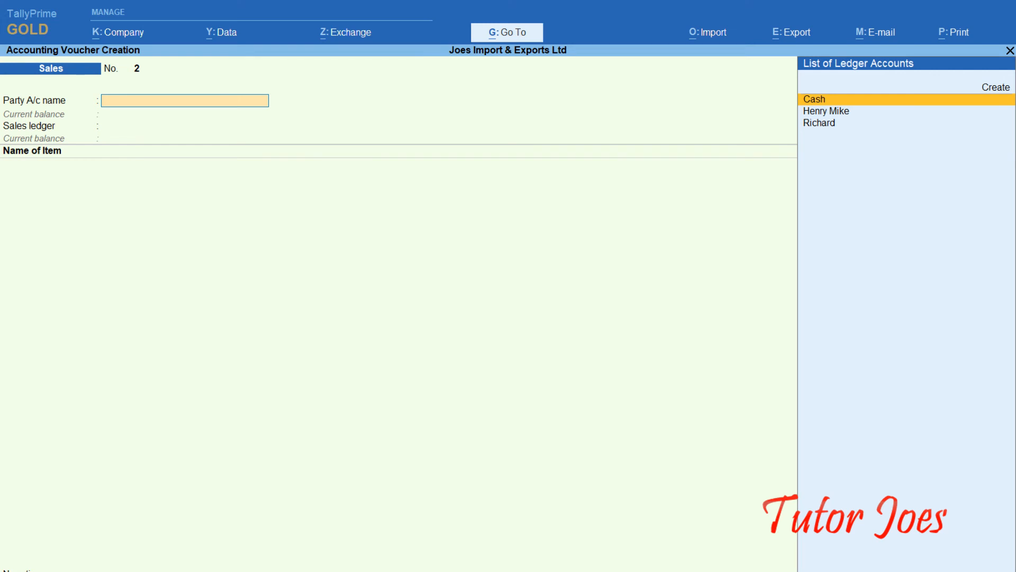
Step: Start a Receipt voucher into the Cash account, credit the euro customer's ledger and enter the amount €4350
key("F6")
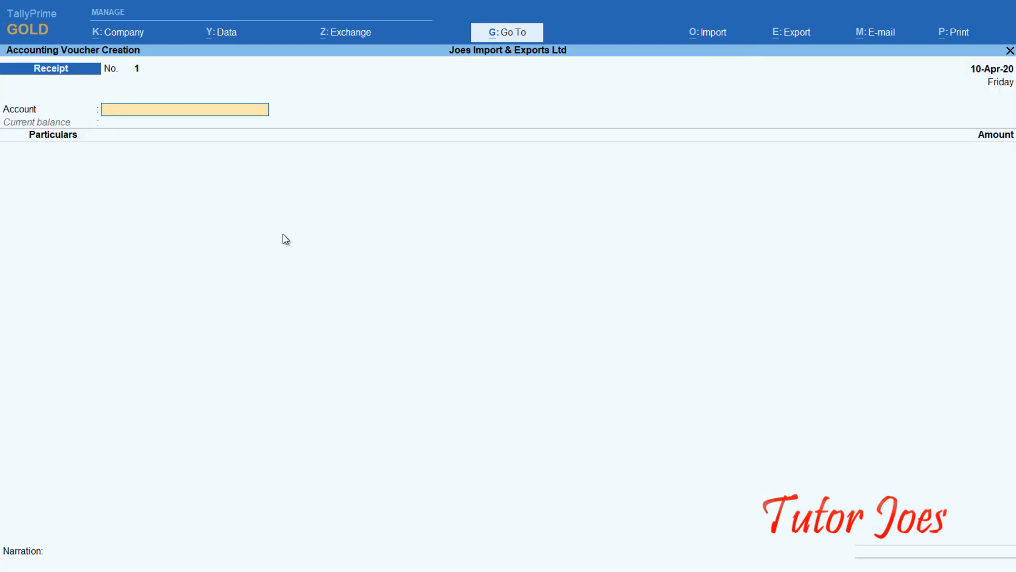
type("Cash")
key("Return")
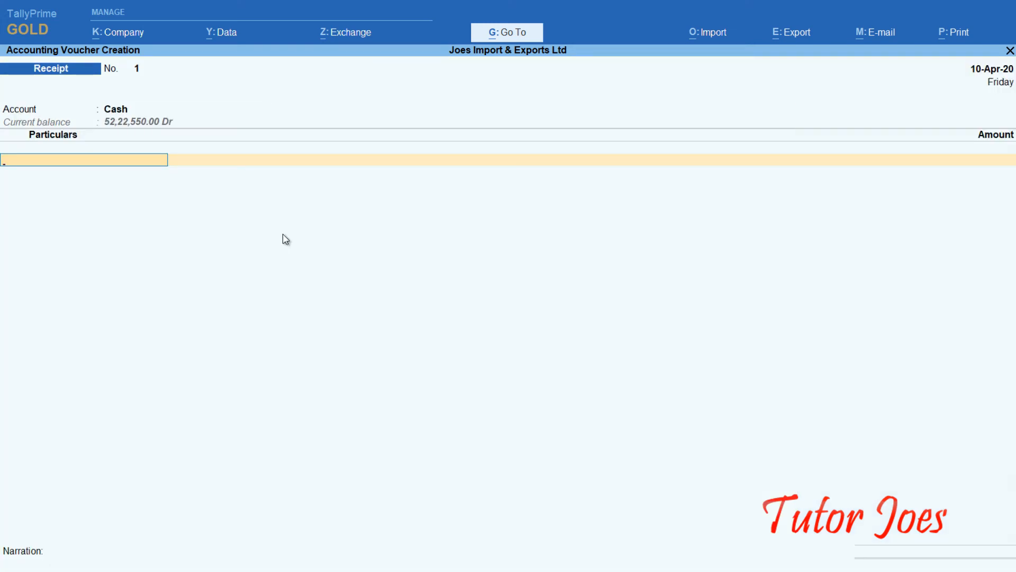
type("He")
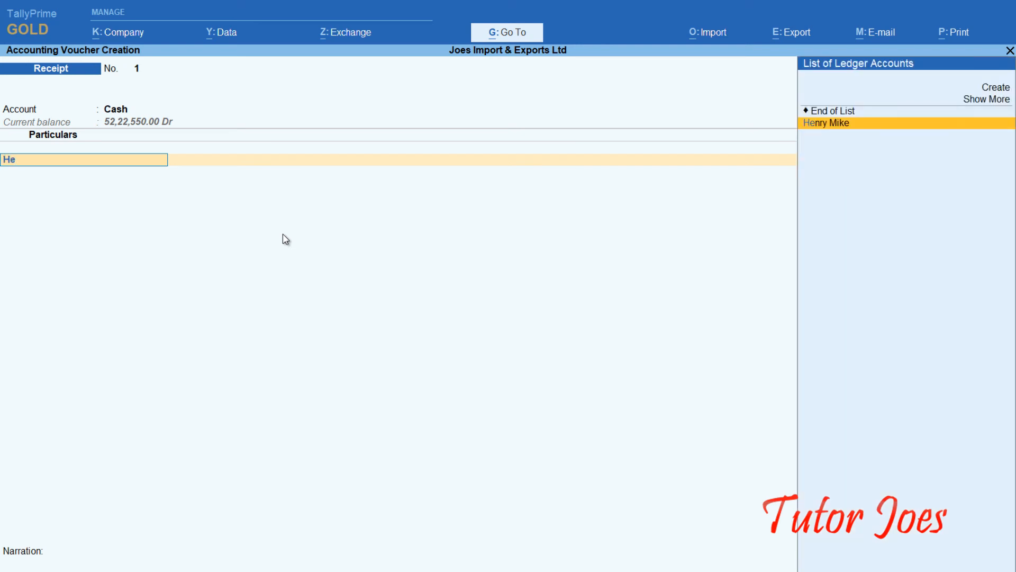
key("Return")
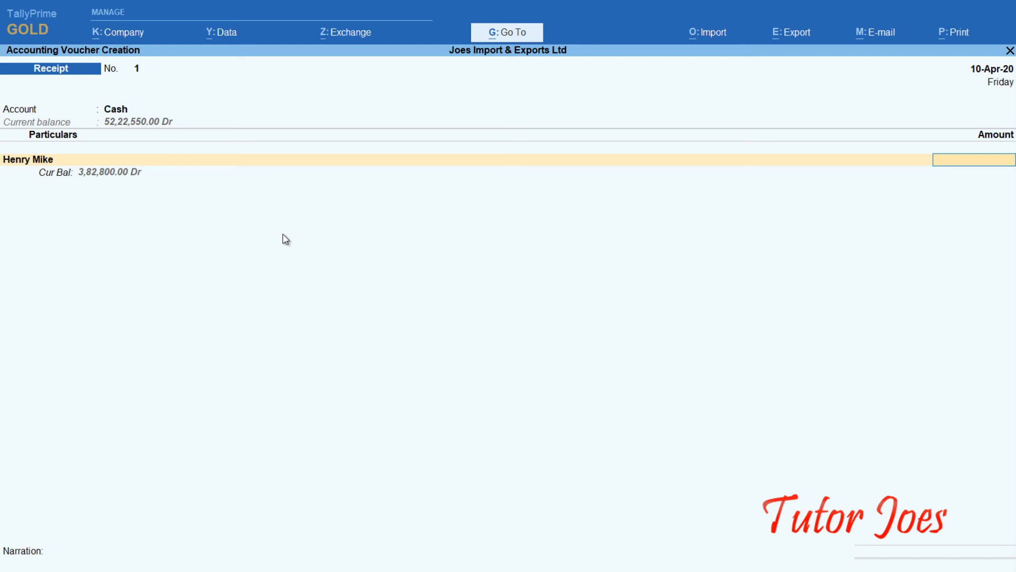
type("€4350")
key("Return")
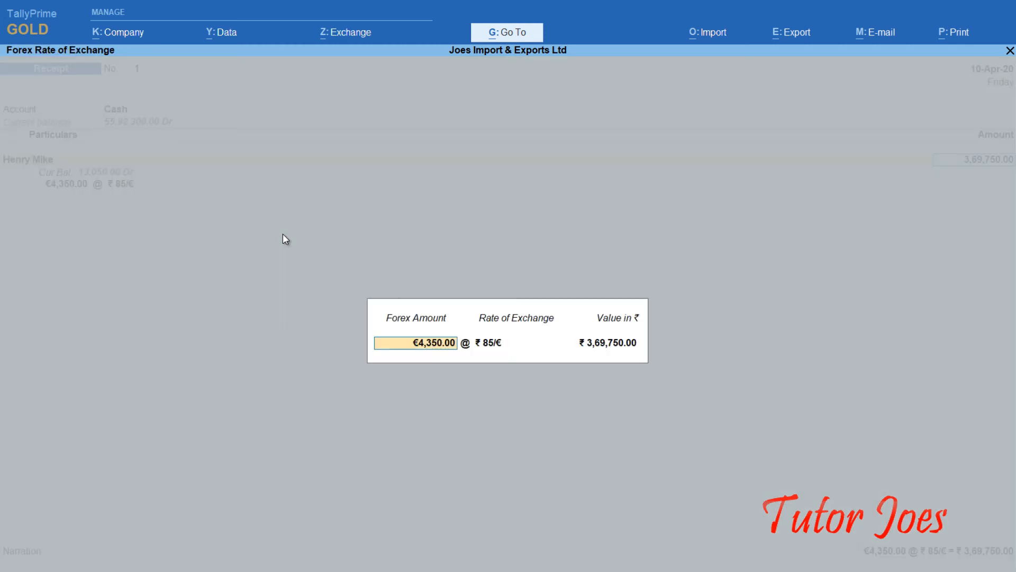
key("Return")
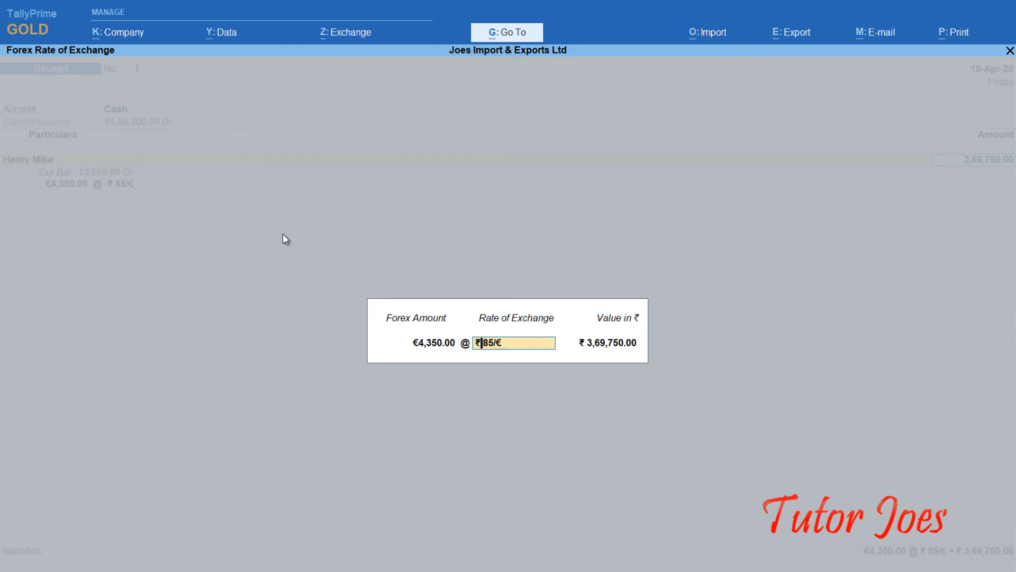
Step: Set the receipt's exchange rate to ₹ 84/€, and save the voucher dated 12-Apr-20 with no narration
key("Right")
key("Right")
key("Right")
key("Delete")
type("4")
key("Return")
key("Return")
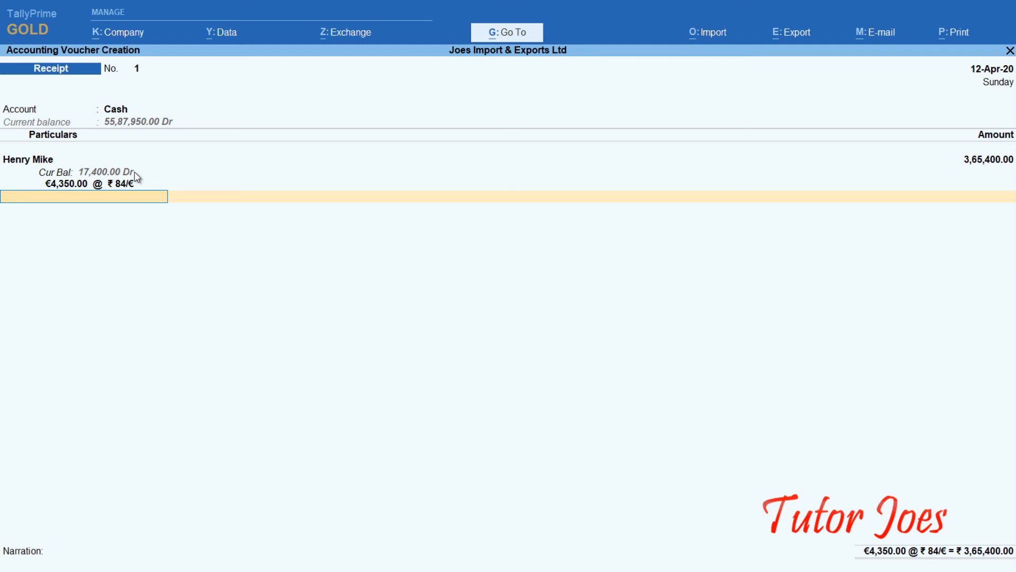
key("Return")
key("Return")
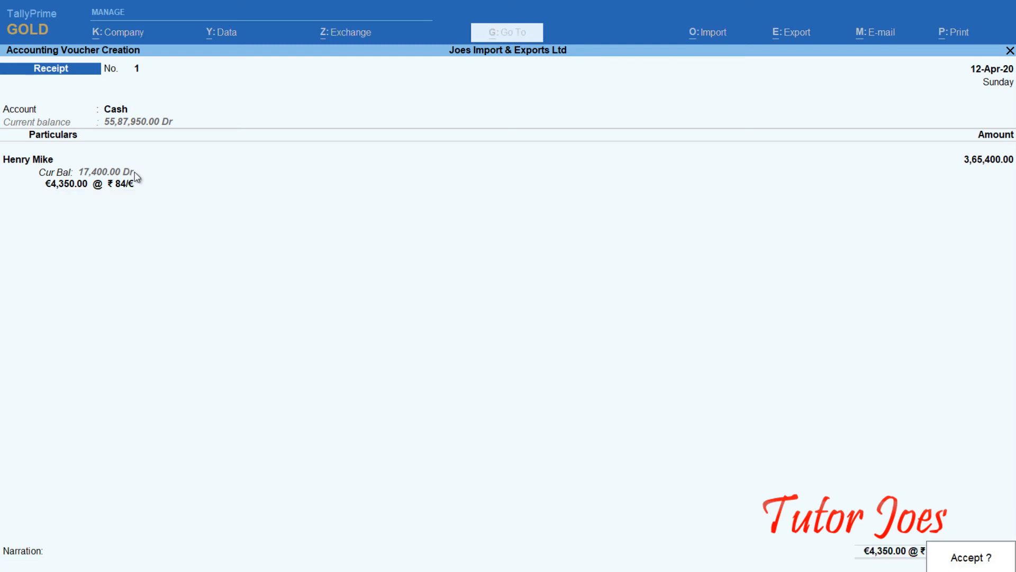
key("Return")
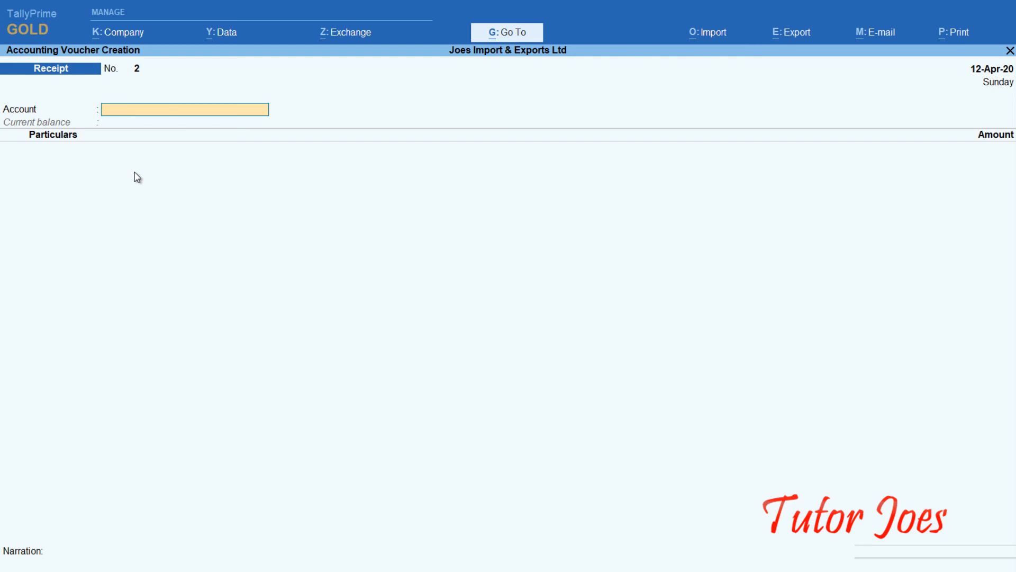
Step: Leave voucher entry and open the Journal voucher type for alteration from the Gateway
key("Escape")
key("Return")
key("Up")
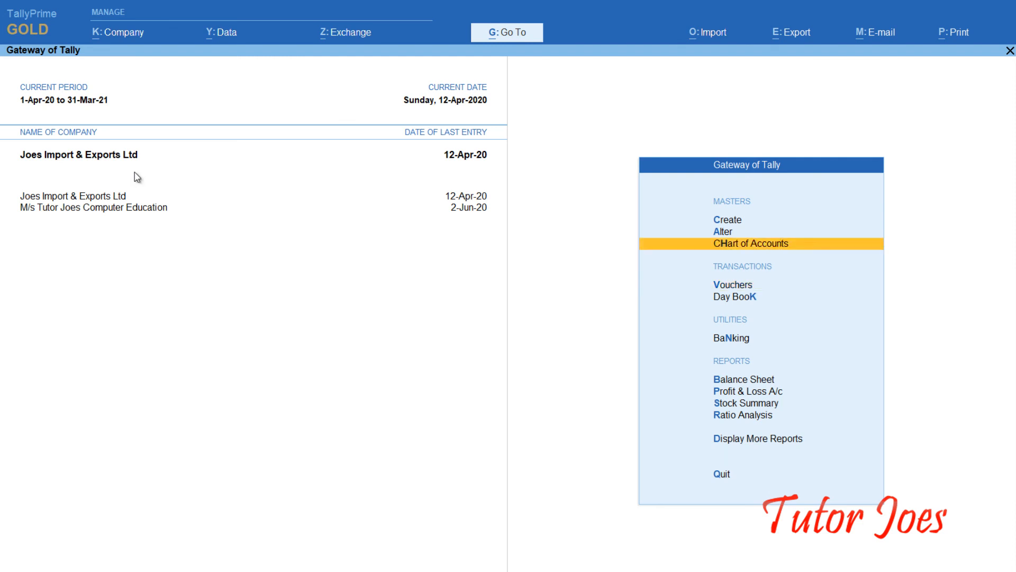
key("Up")
key("Return")
key("Down")
key("Down")
key("Down")
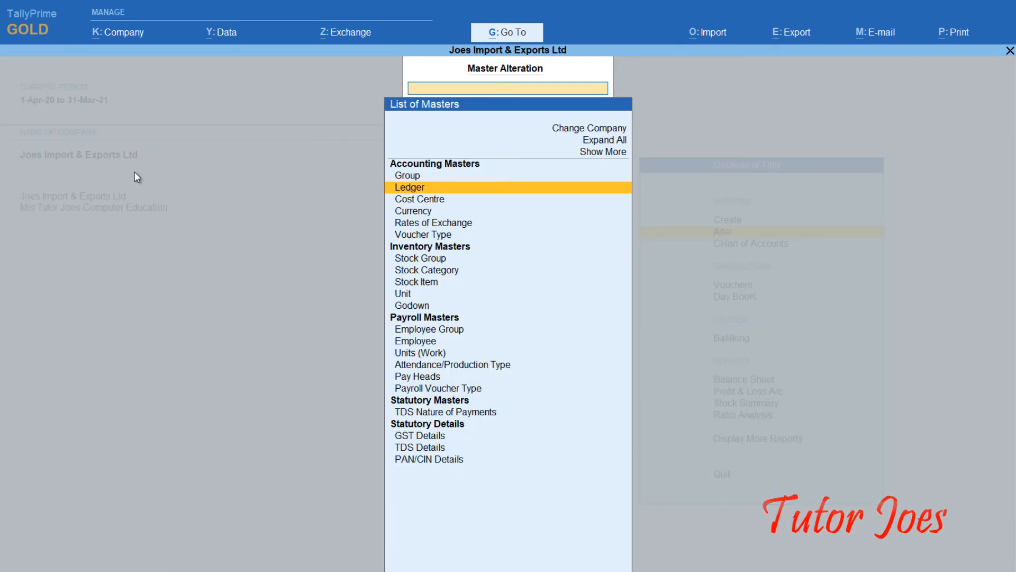
key("Down")
key("Down")
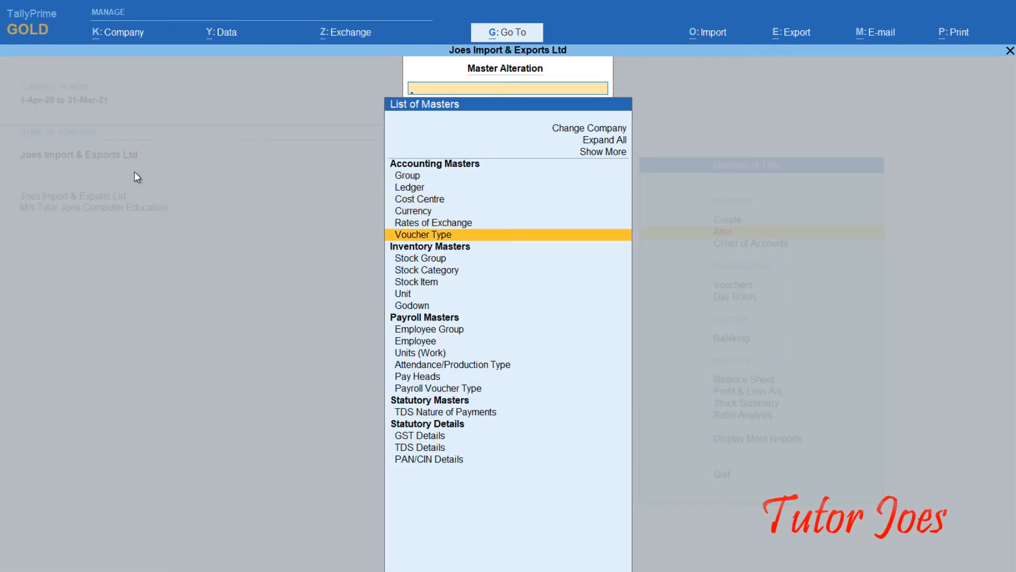
key("Return")
type("jou")
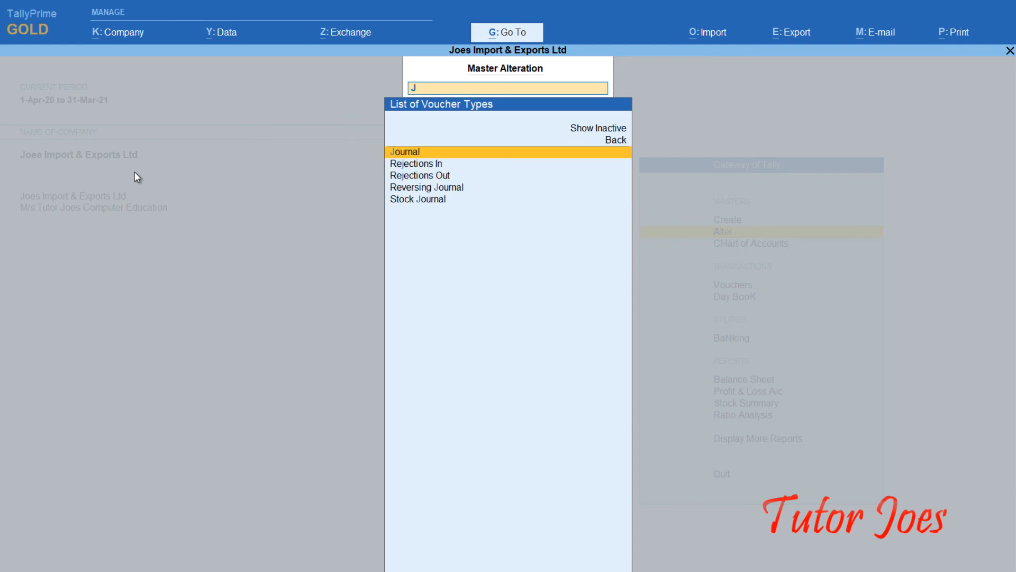
key("Return")
Step: Add a Forex Loss class to the Journal voucher type, keeping its existing settings, and enable the class for forex gain/loss adjustments
key("Return")
key("Return")
key("Return")
key("Return")
key("Return")
key("Return")
key("Return")
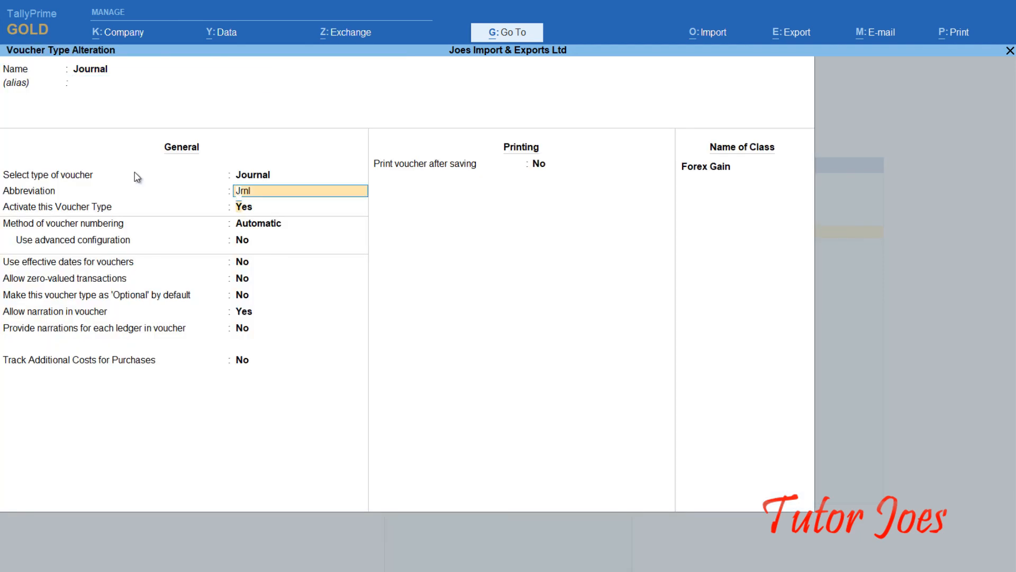
key("Return")
key("Return")
key("Return")
key("Return")
key("Return")
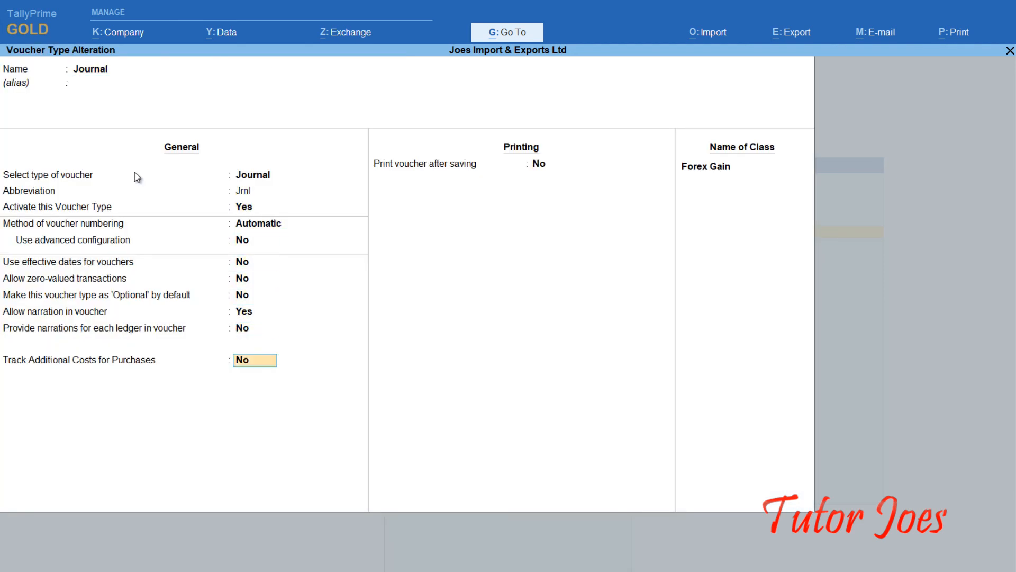
key("Return")
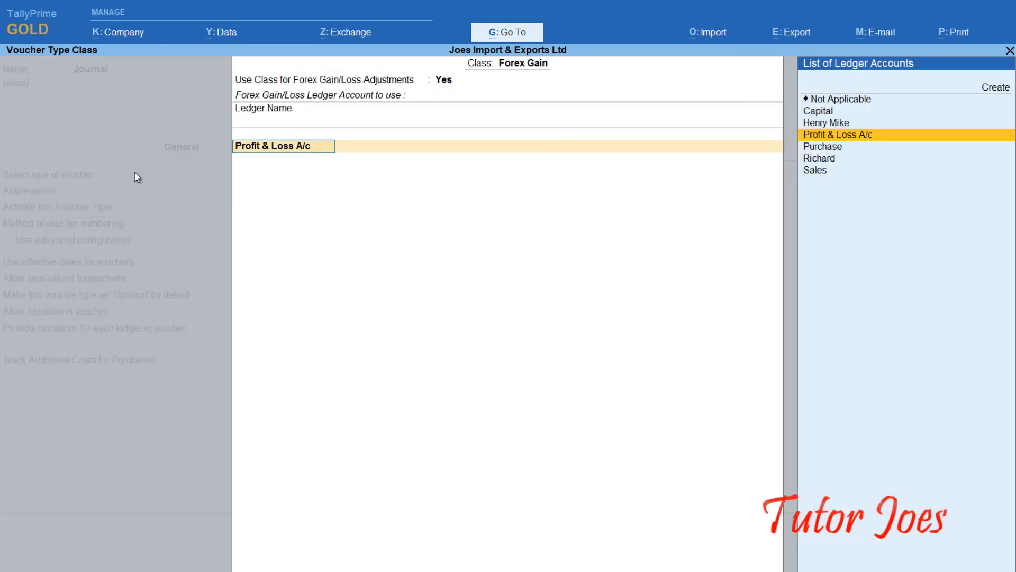
key("Return")
key("Return")
type("For")
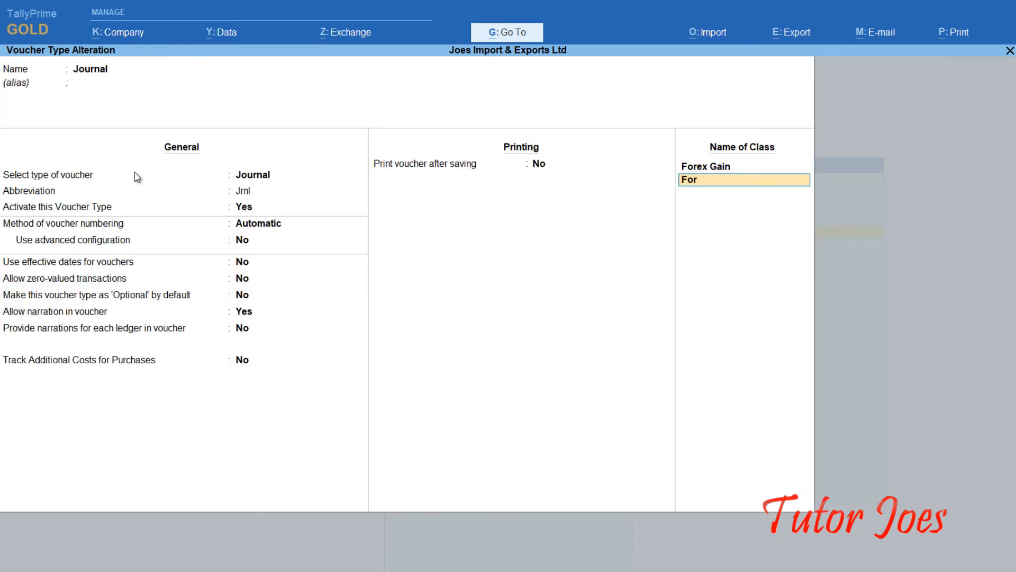
type("ex Looss")
key("Return")
type("yes")
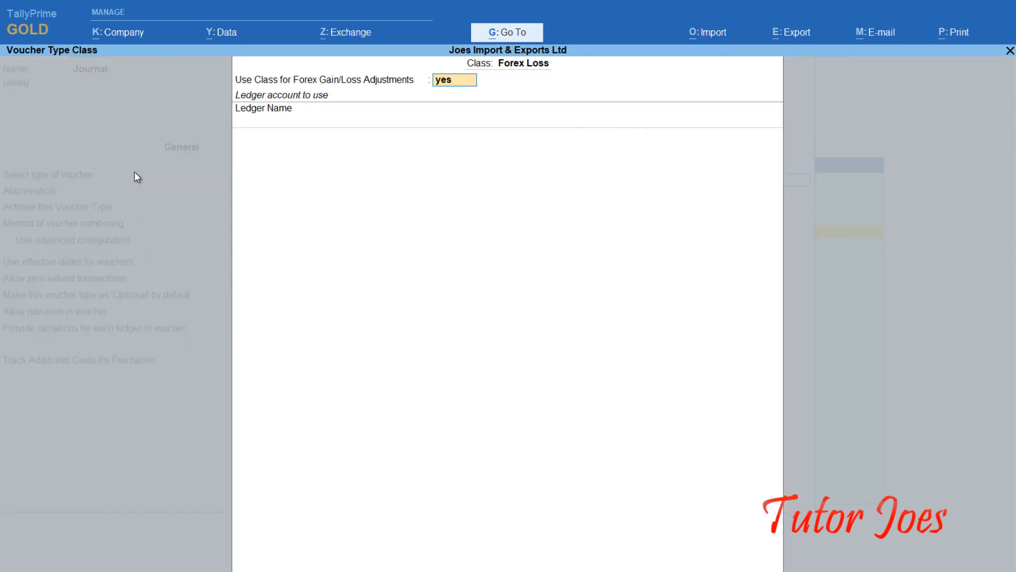
key("Return")
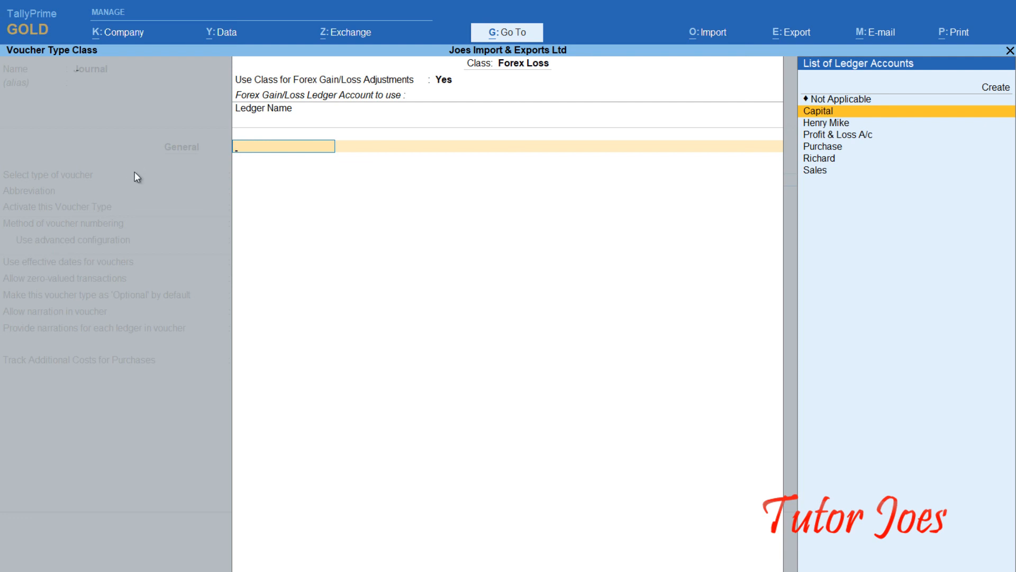
Step: Create a Forex Loss ledger under Indirect Expenses for the voucher class, keep its remaining default settings, and save it
key("alt+c")
type("Fore")
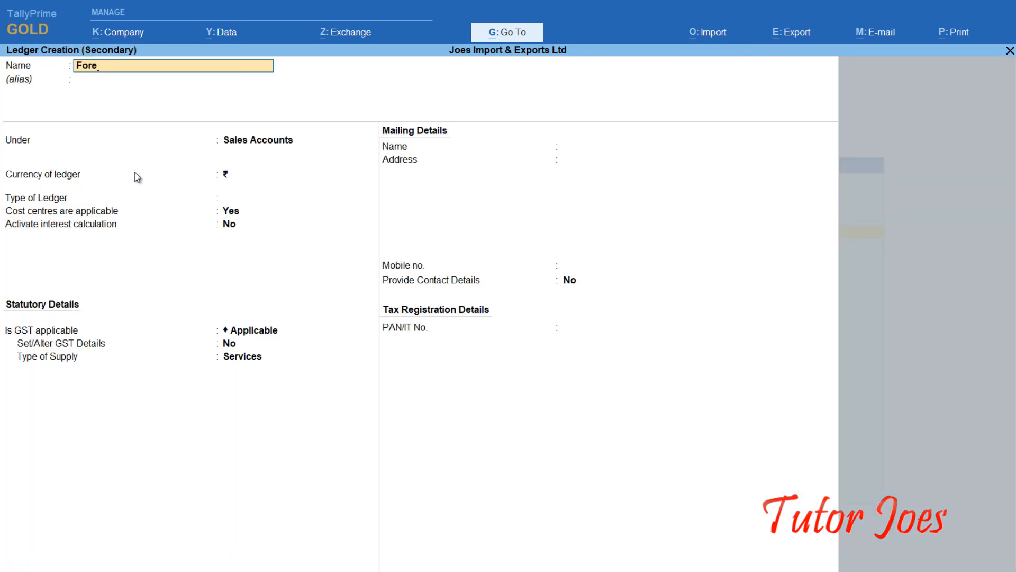
type("x Loss")
key("Return")
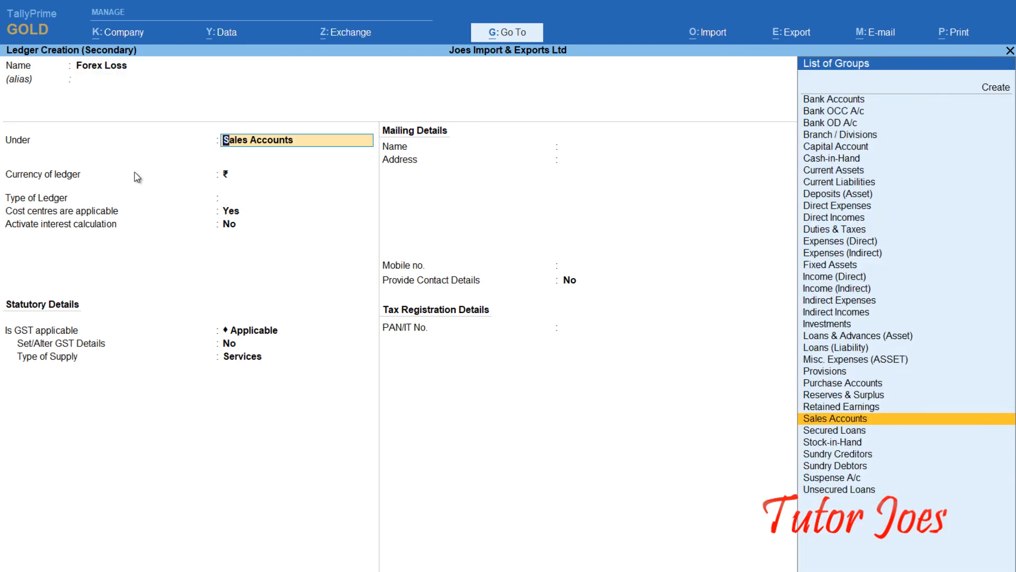
type("In")
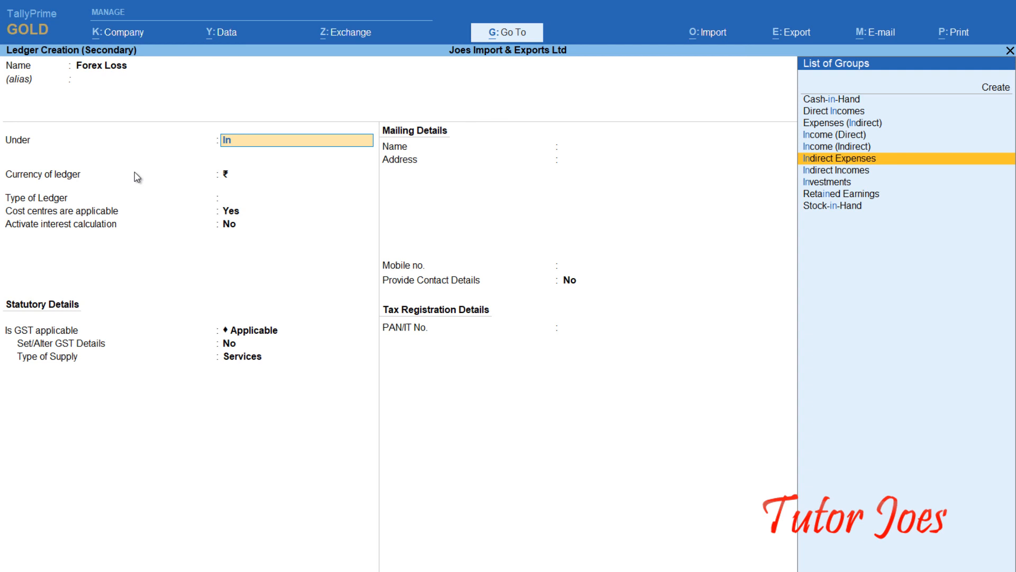
key("Return")
key("Return")
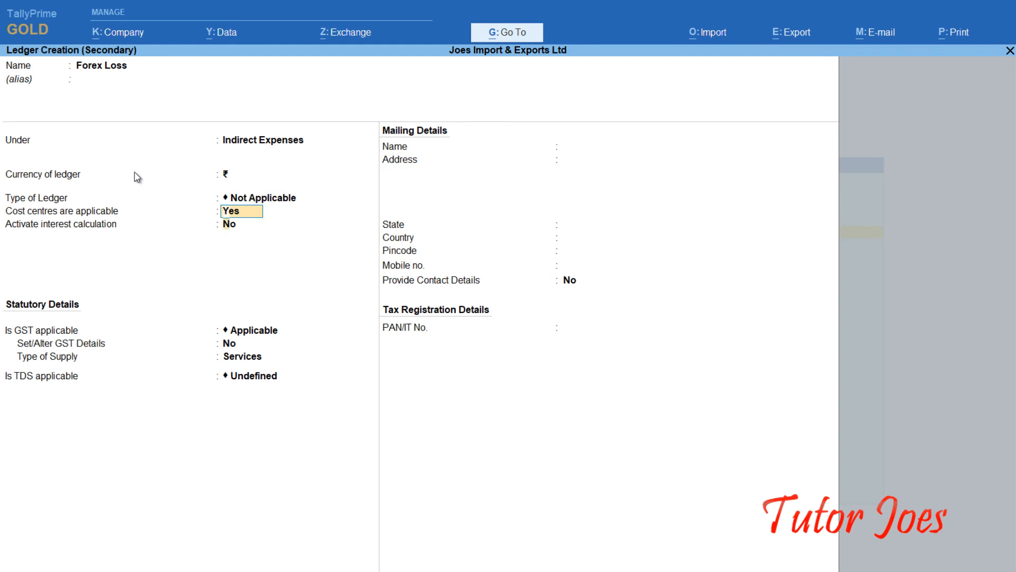
key("Return")
key("Return")
key("Return")
key("Return")
key("Return")
key("Return")
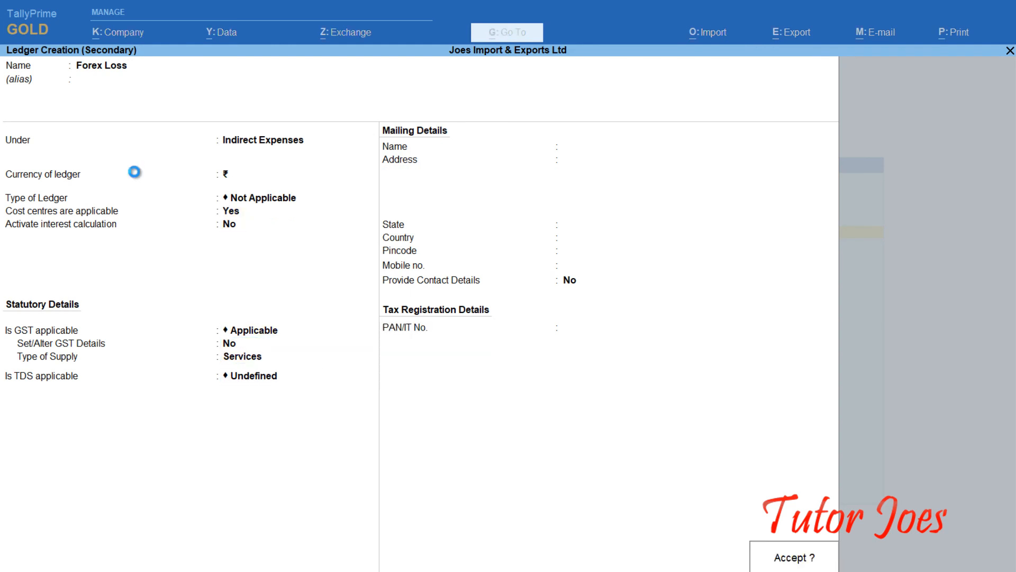
key("Return")
Step: Accept the Forex Loss class, save the altered Journal voucher type, and return to the Gateway
key("Return")
key("Return")
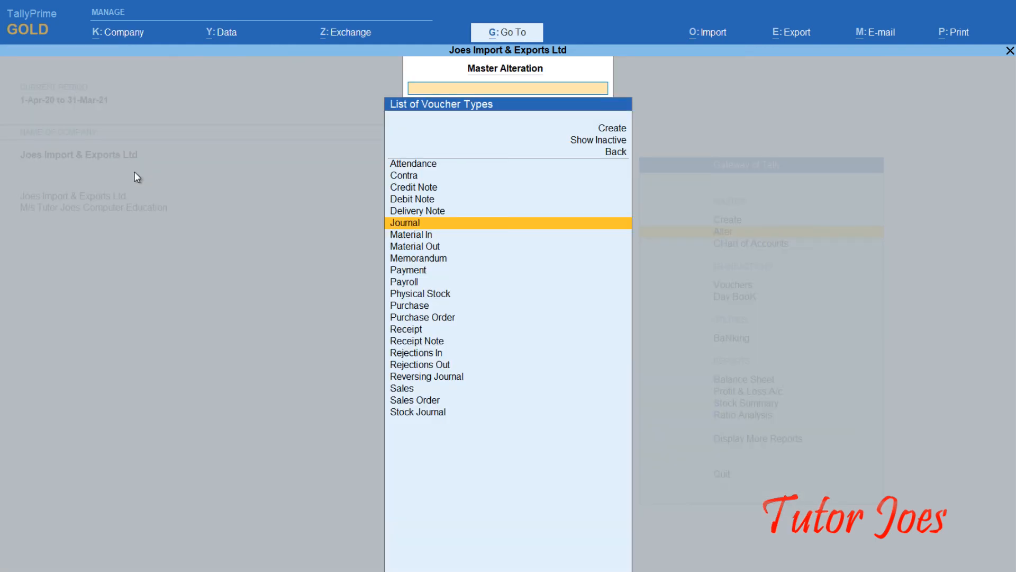
key("Escape")
key("Escape")
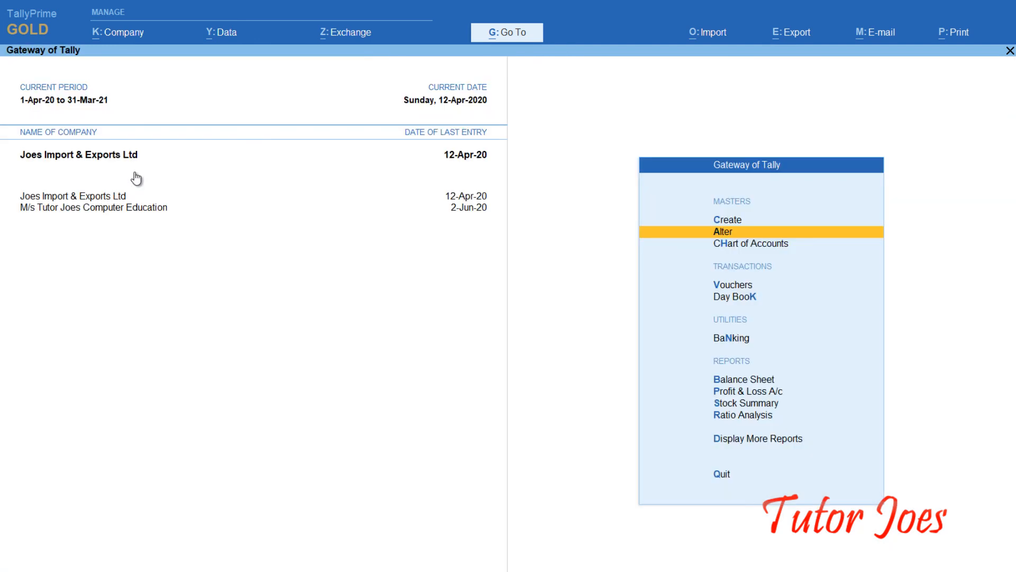
Step: Start a Journal voucher from the Gateway using the Forex Loss voucher class
key("Down")
key("Down")
key("Down")
key("Up")
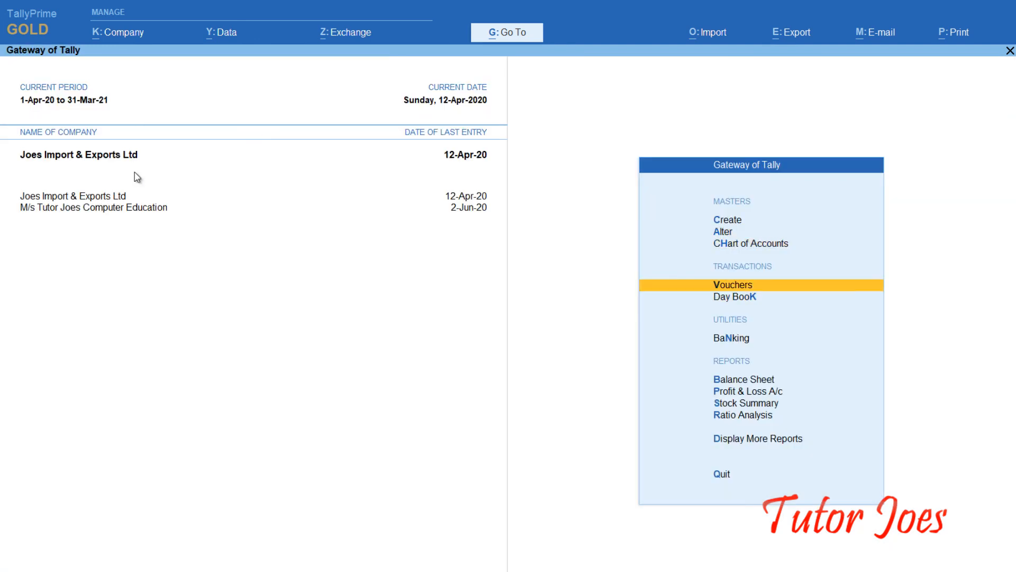
key("Return")
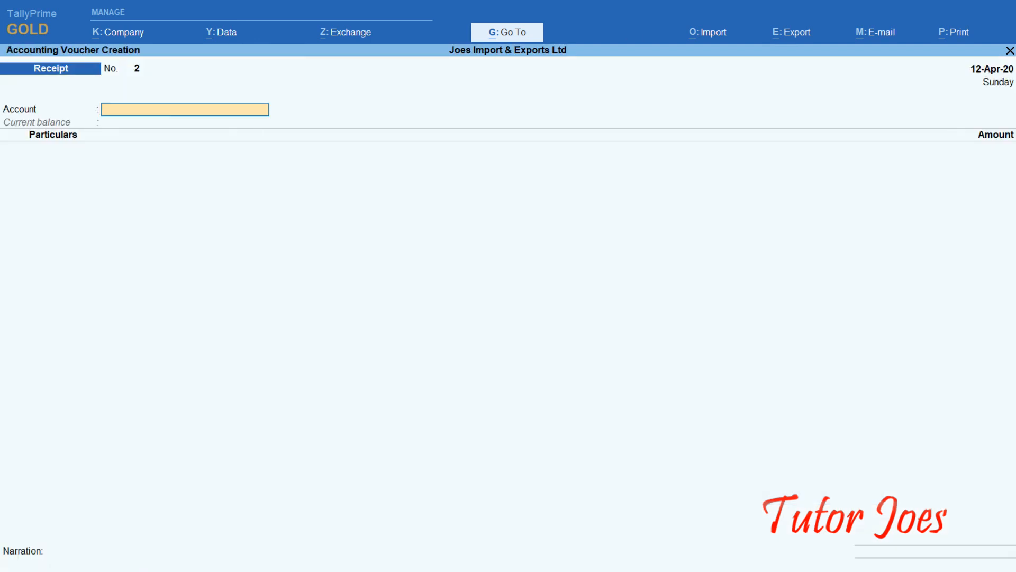
key("F7")
key("Down")
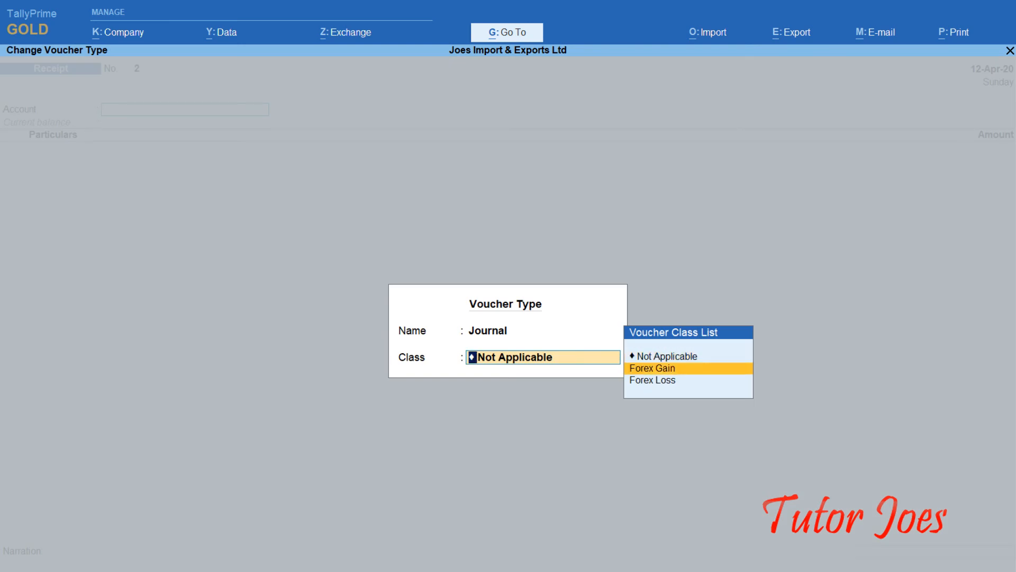
key("Down")
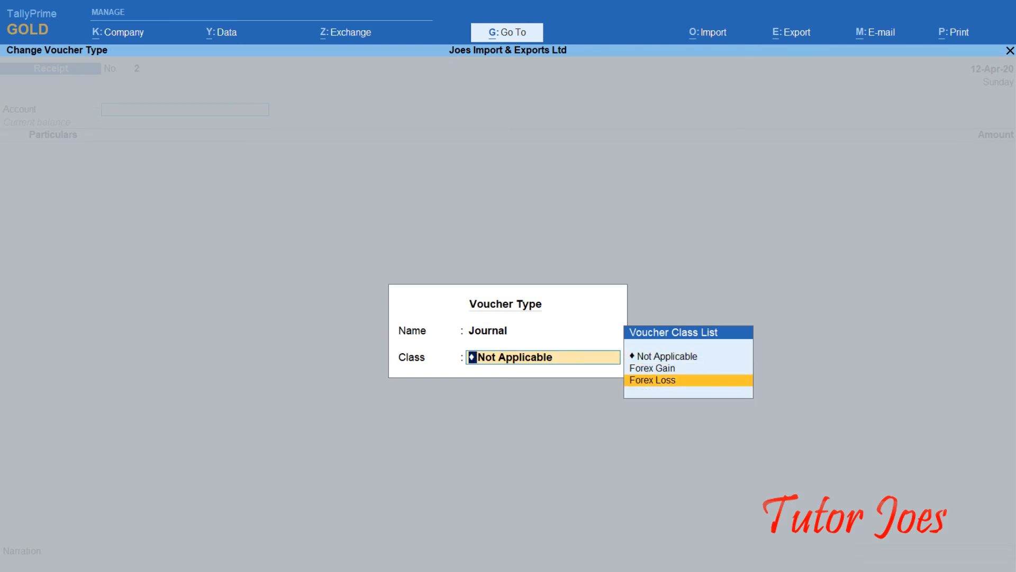
key("Return")
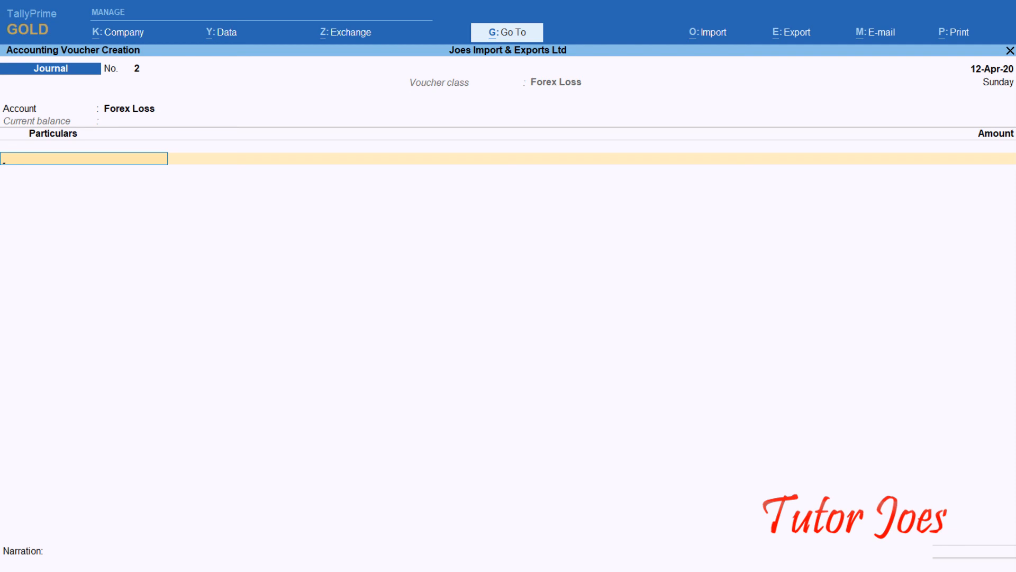
Step: Adjust the euro customer's ledger with 4,350.00 Cr in the Forex Loss journal and save the voucher without narration
type("He")
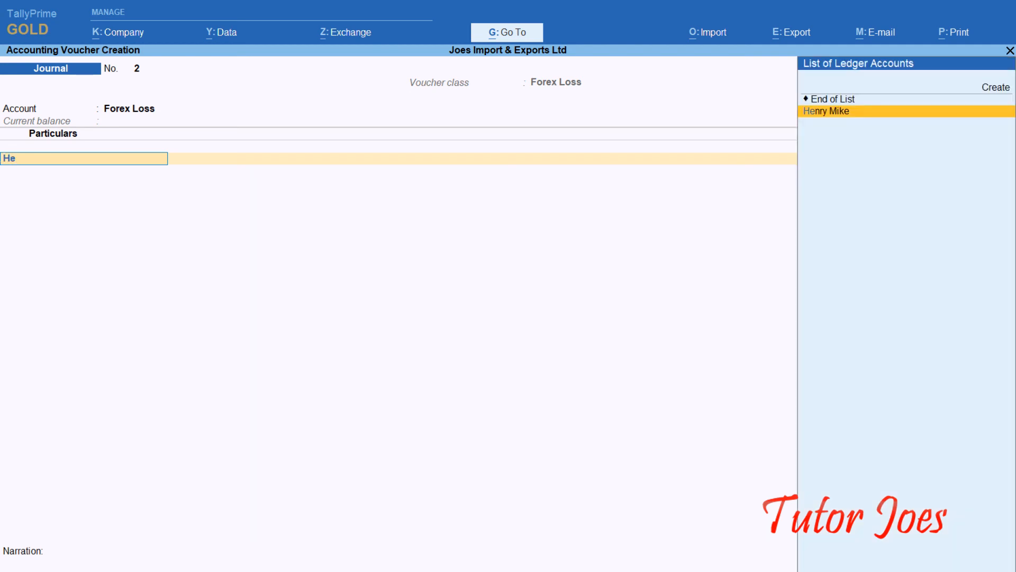
key("Return")
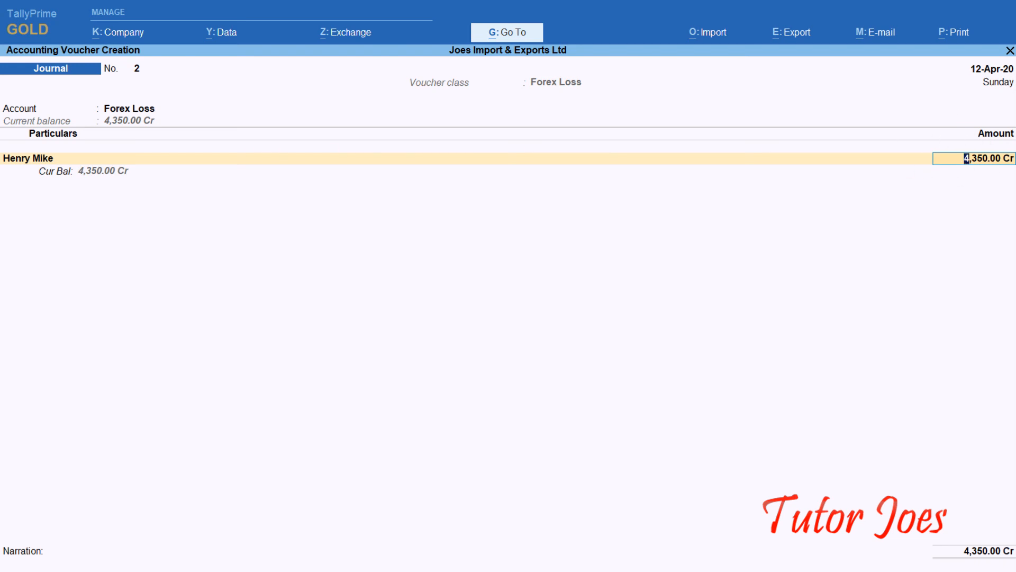
key("Return")
key("Return")
key("Return")
key("Escape")
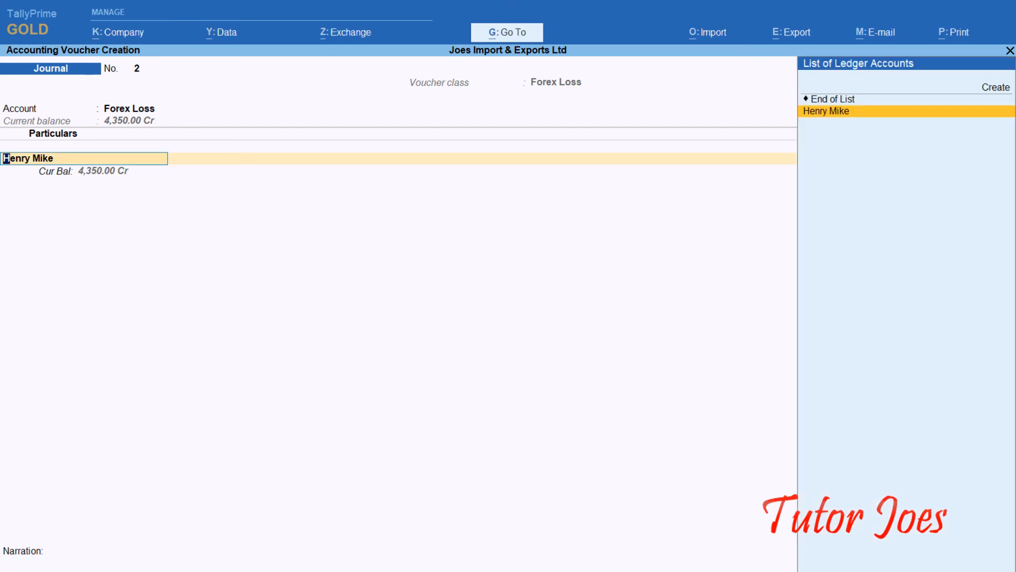
key("Return")
key("Return")
key("Return")
key("Return")
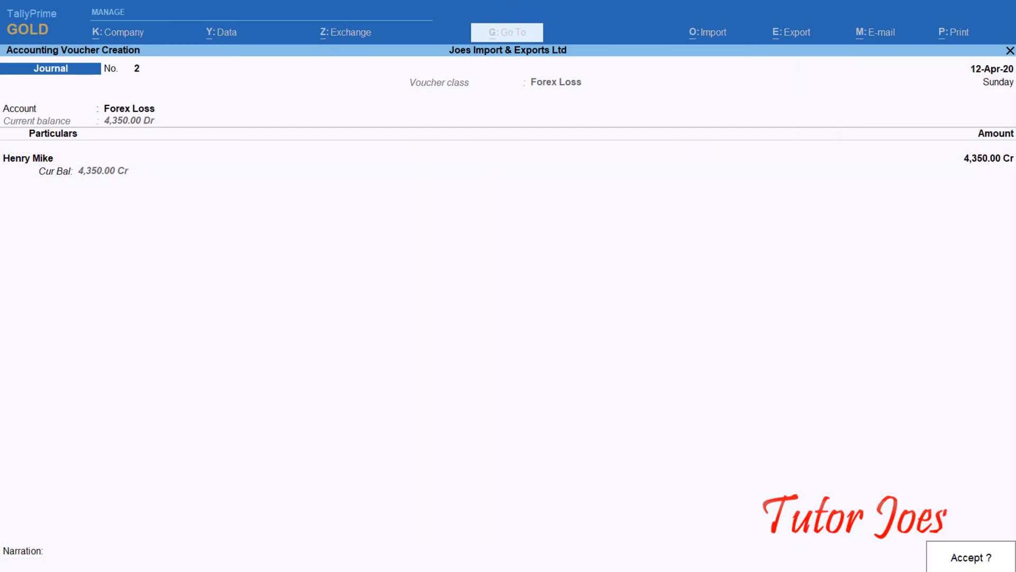
key("Return")
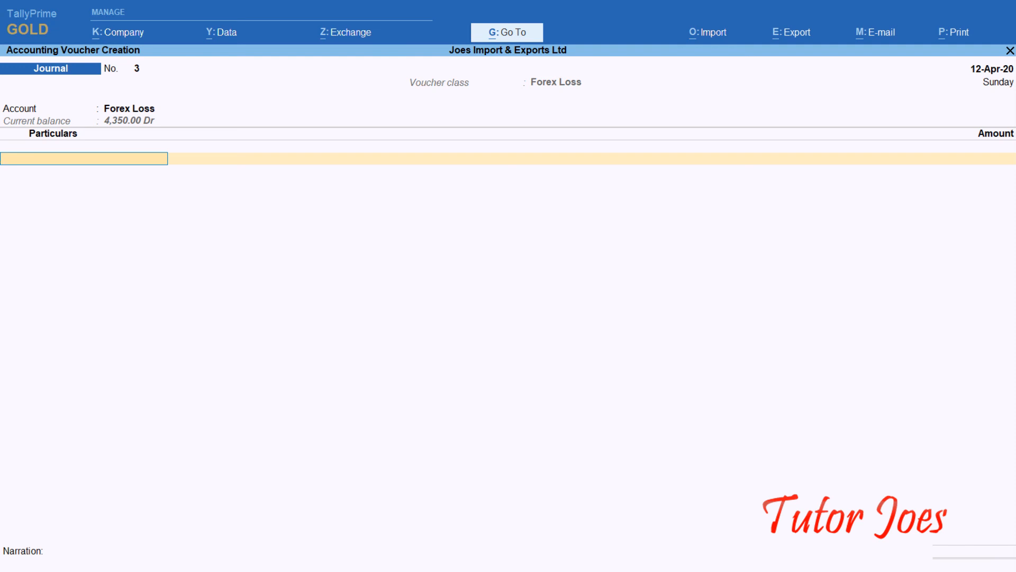
Step: Leave voucher entry and examine the Balance Sheet in detailed view
key("Escape")
key("Return")
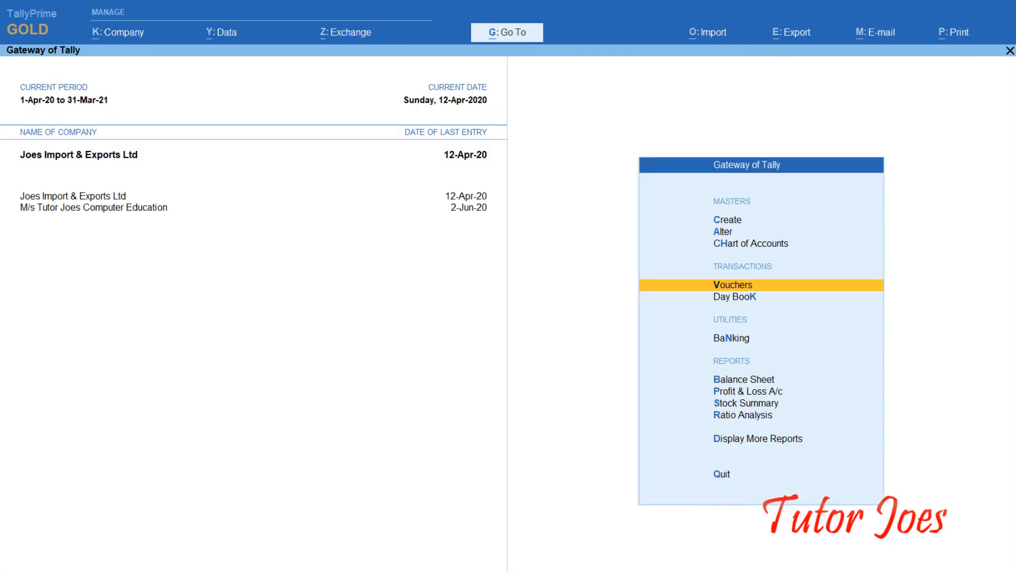
key("b")
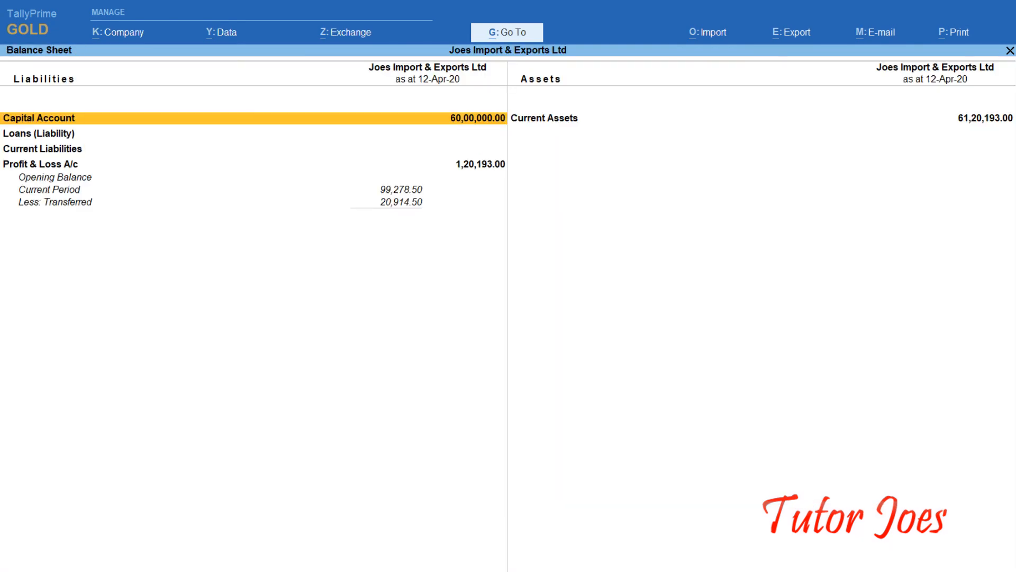
key("alt+F5")
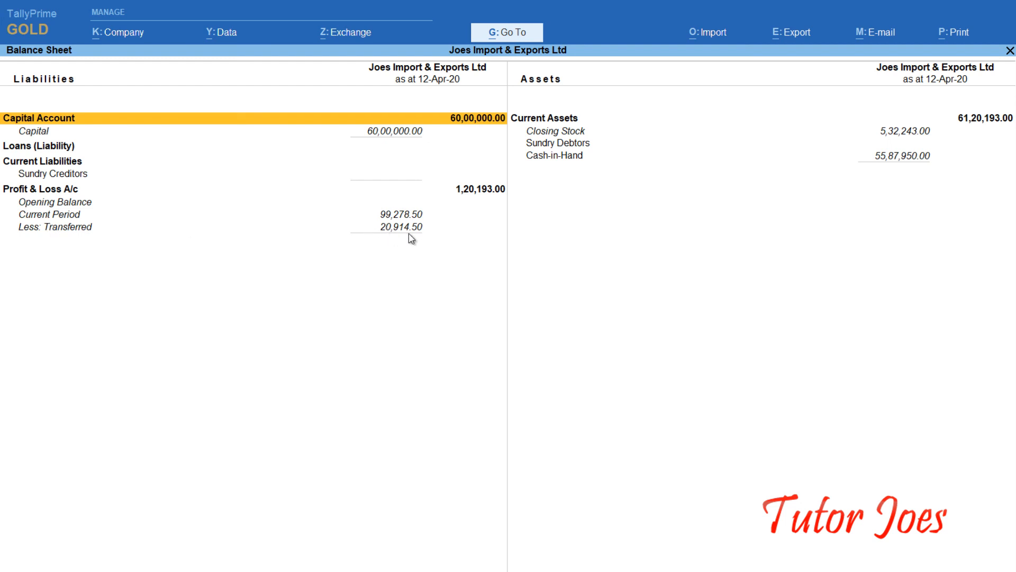
Step: Switch to the Profit & Loss A/c and examine the Forex Loss entry under Indirect Expenses
key("Escape")
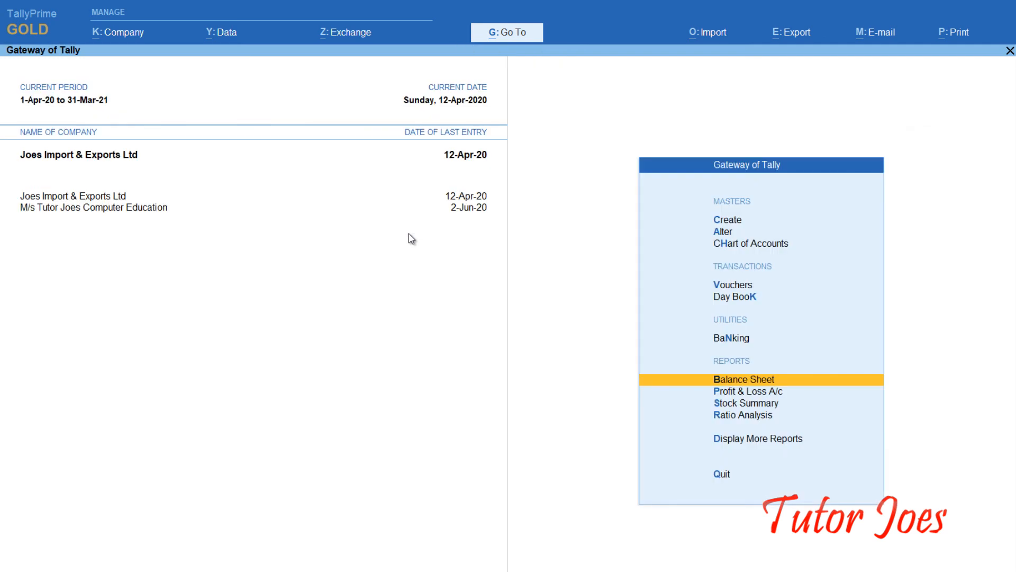
key("Down")
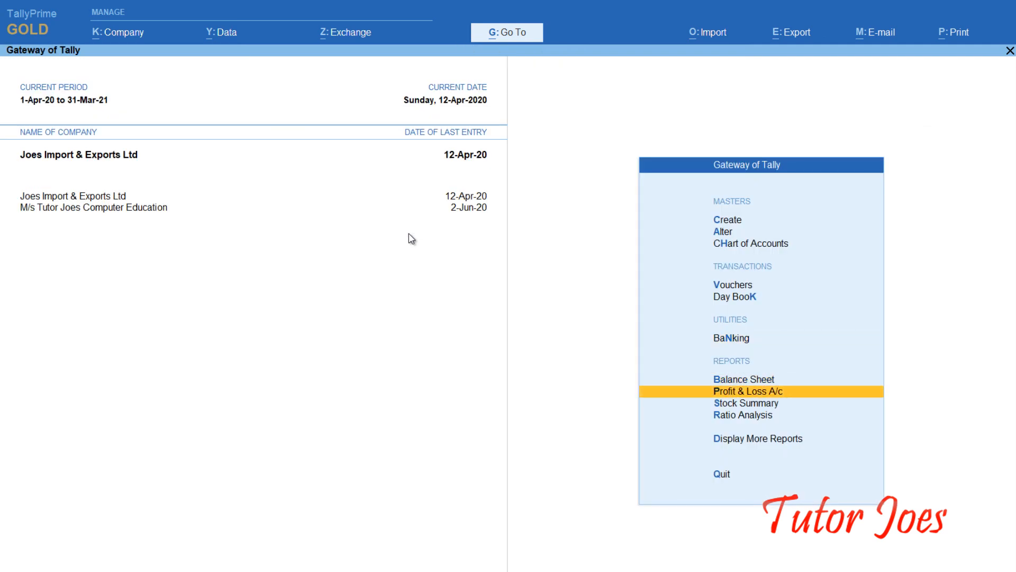
key("Return")
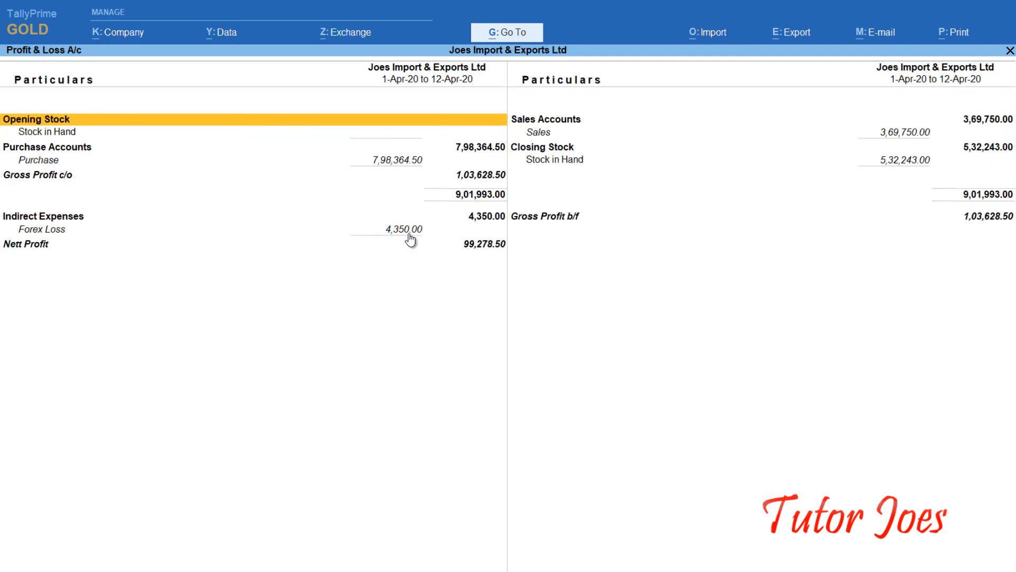
key("Down")
key("Down")
key("Down")
key("Down")
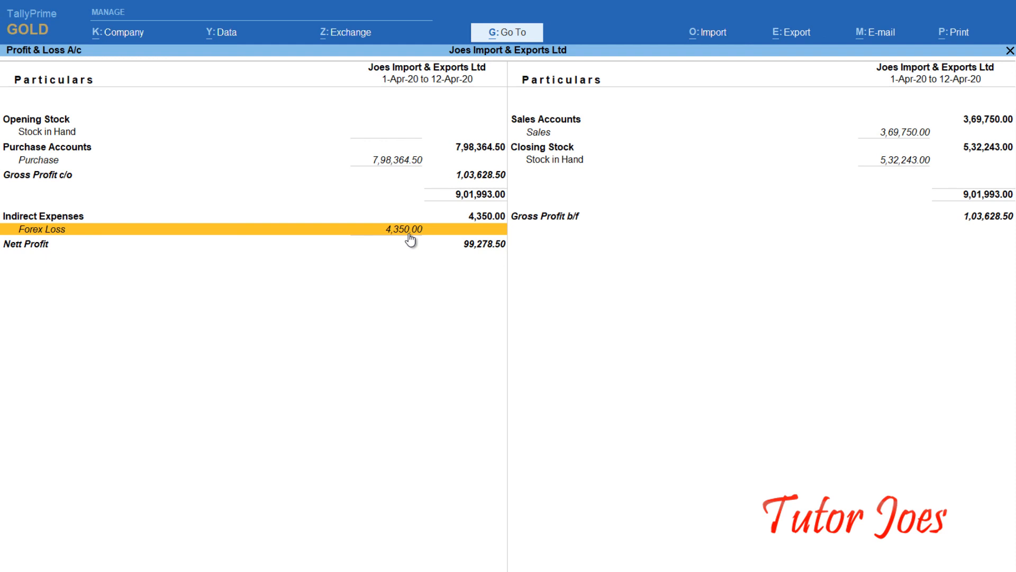
key("Escape")
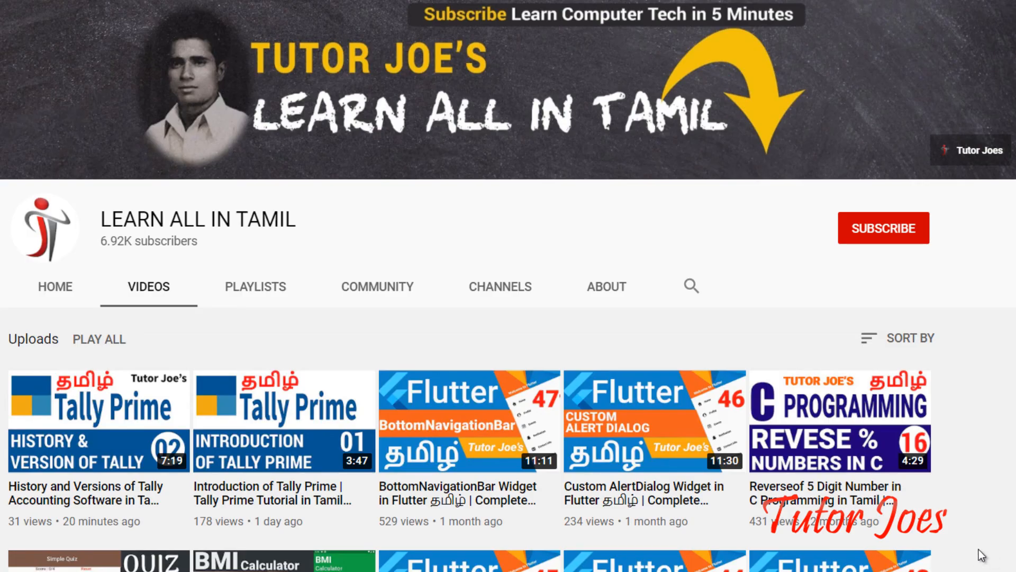
left_click(867, 242)
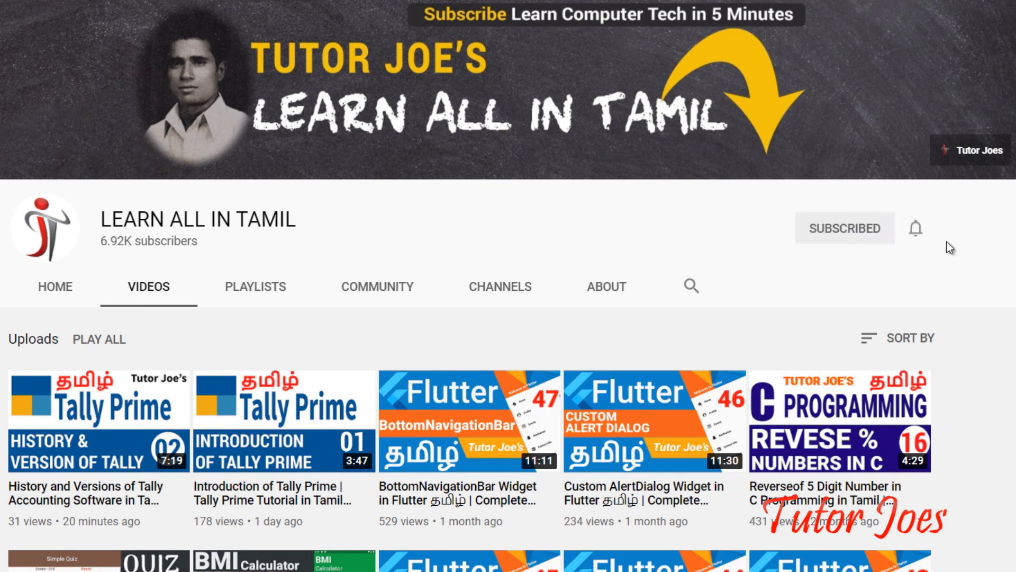
left_click(914, 237)
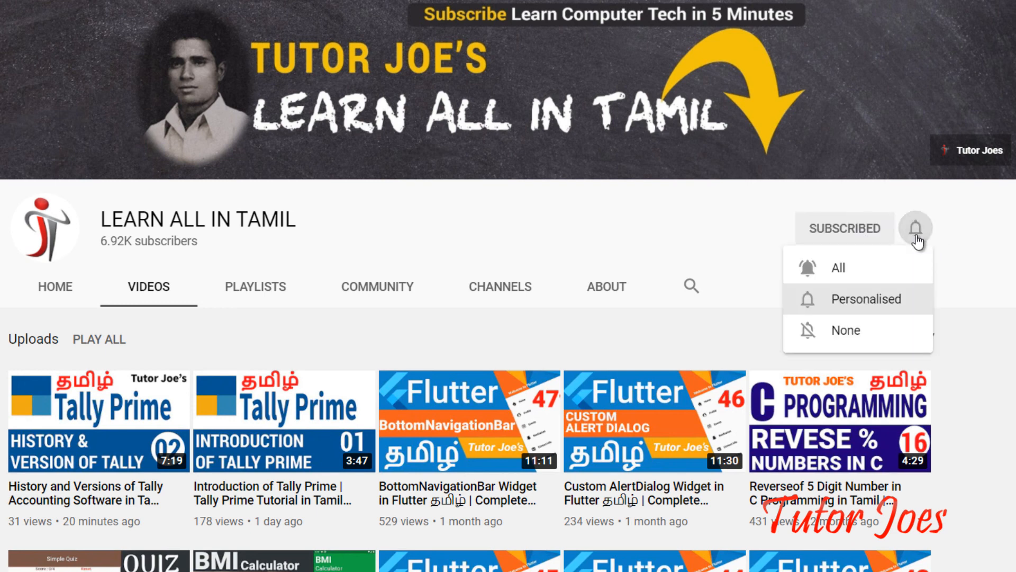
left_click(876, 300)
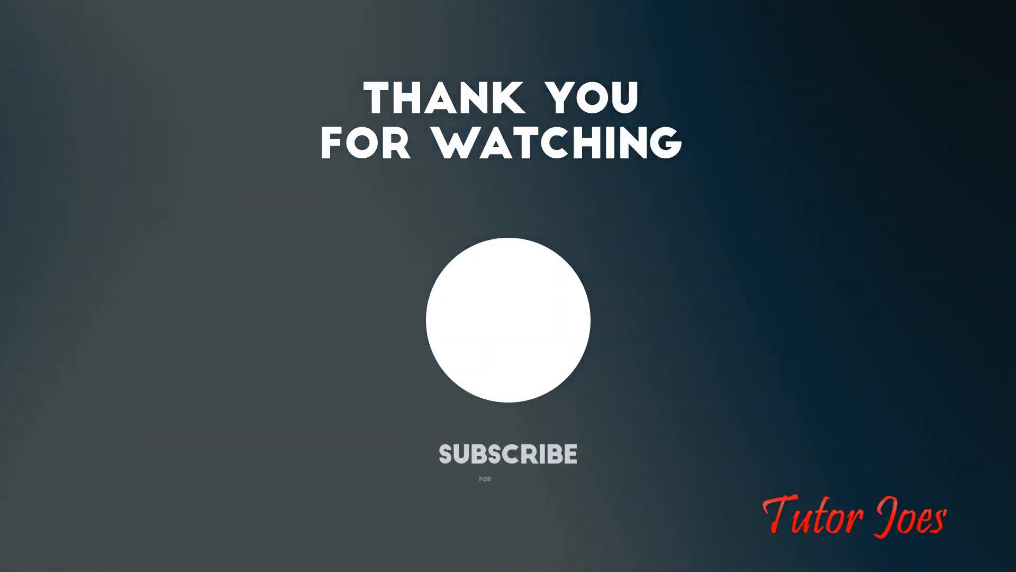